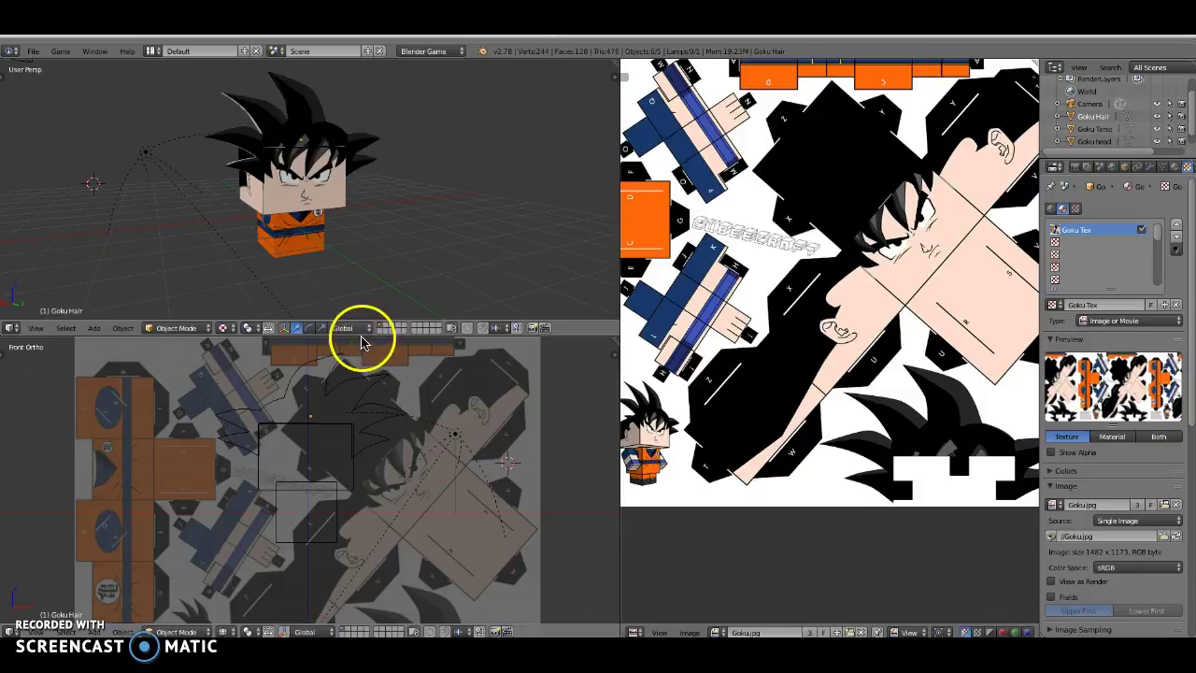
- Enlarge the front orthographic view and centre the background template in it
drag(362, 334, 361, 271)
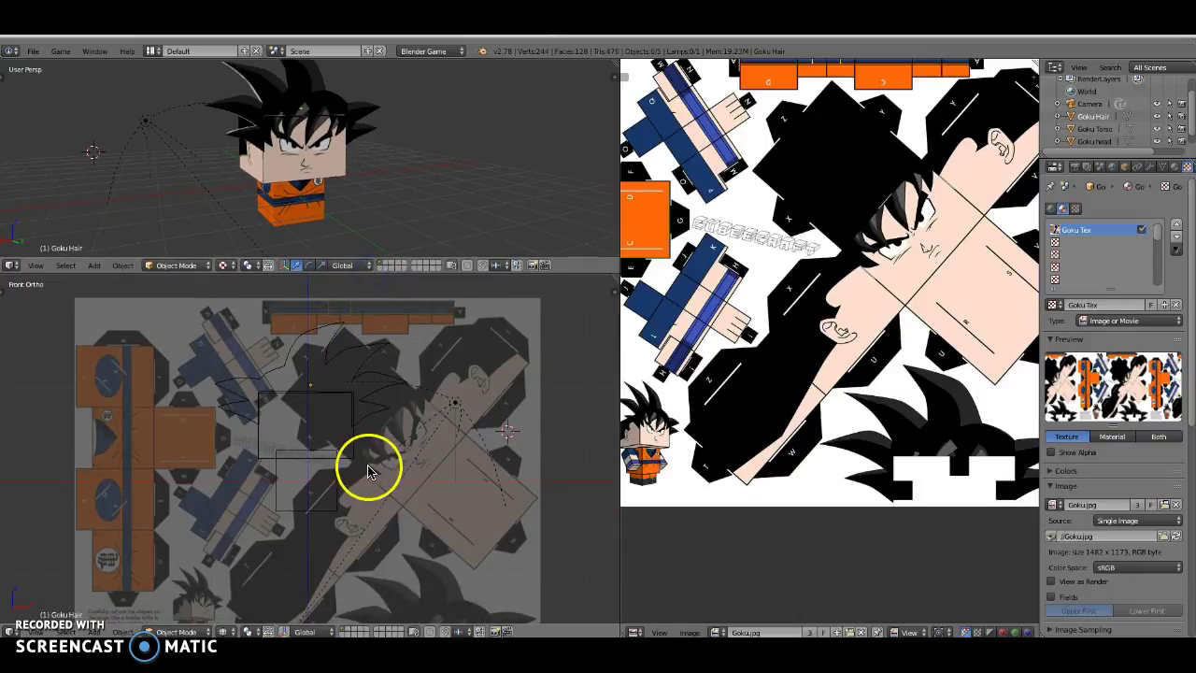
shift+middle_drag(372, 436, 378, 416)
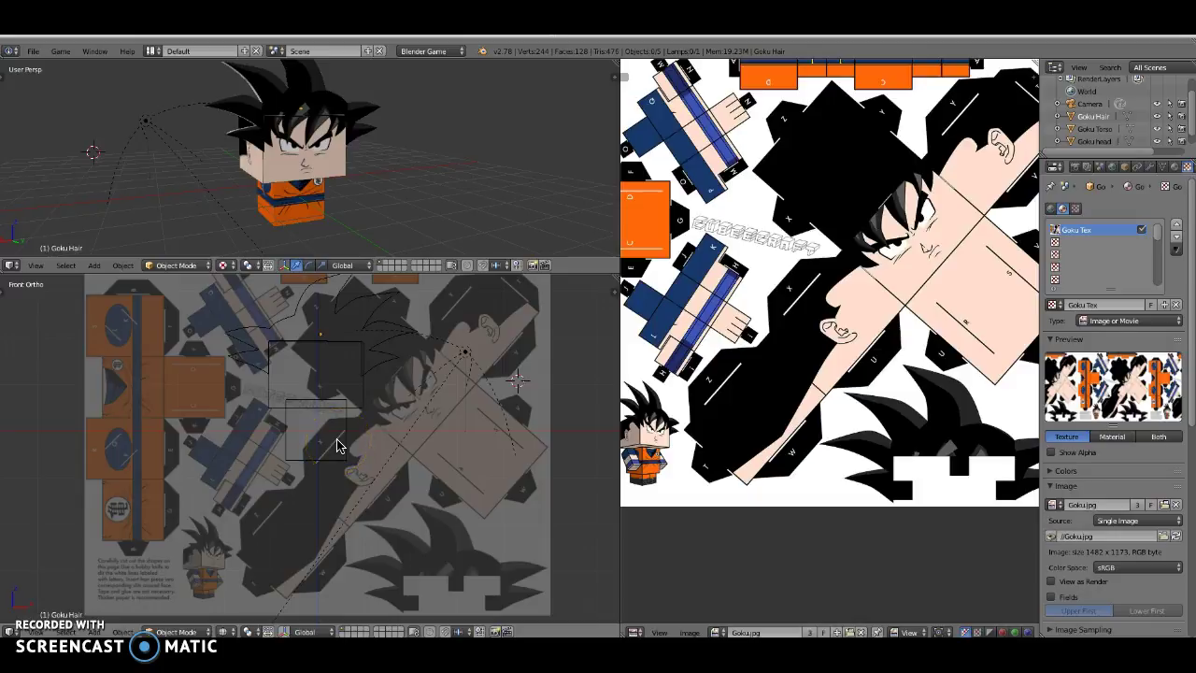
shift+middle_drag(327, 467, 332, 450)
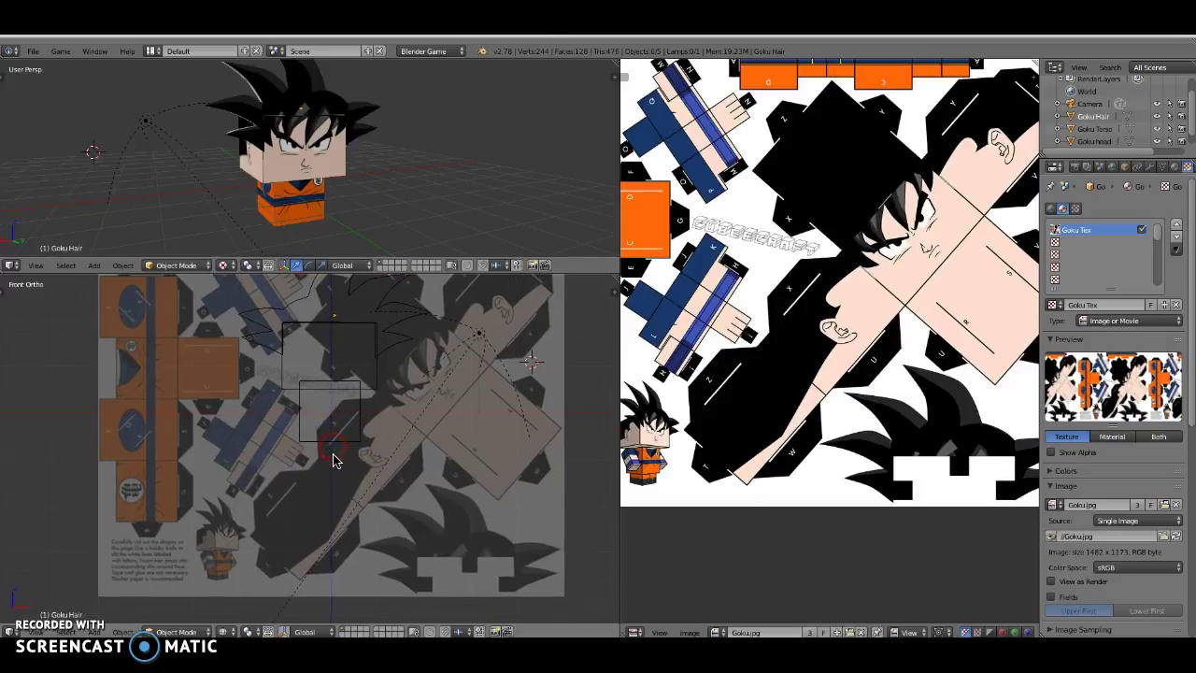
- Rotate the front view's Goku.jpg background image to 56.7° so that the lower arm template lies level
key(n)
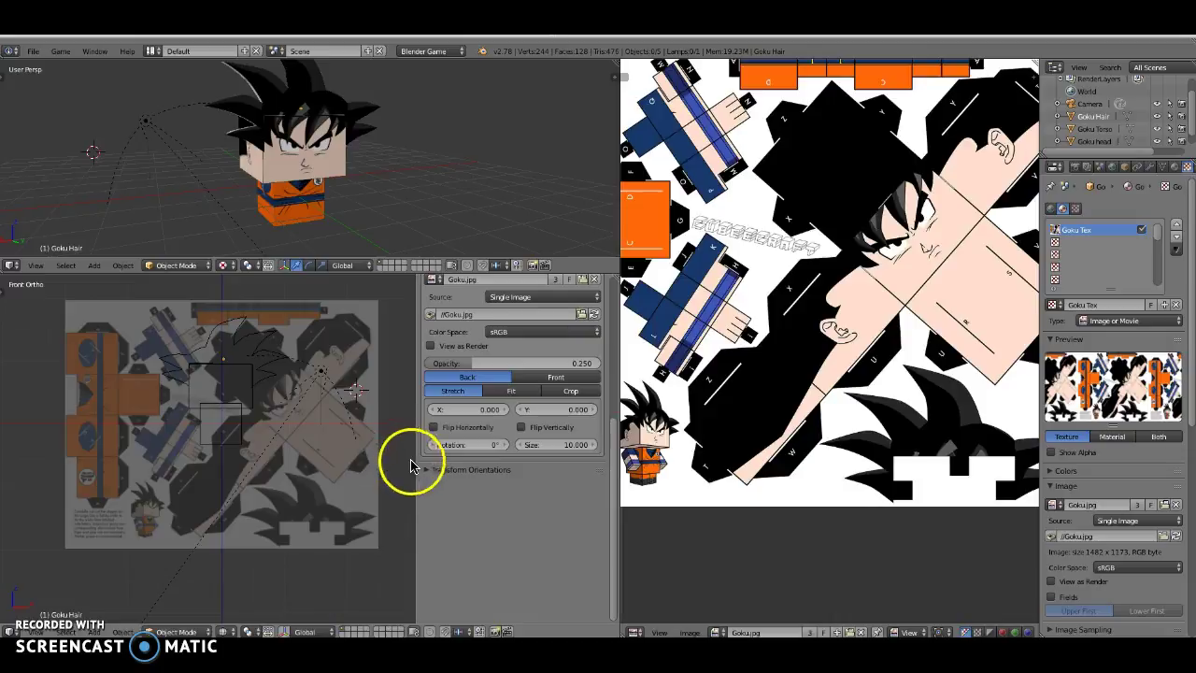
scroll(480, 374, up, 5)
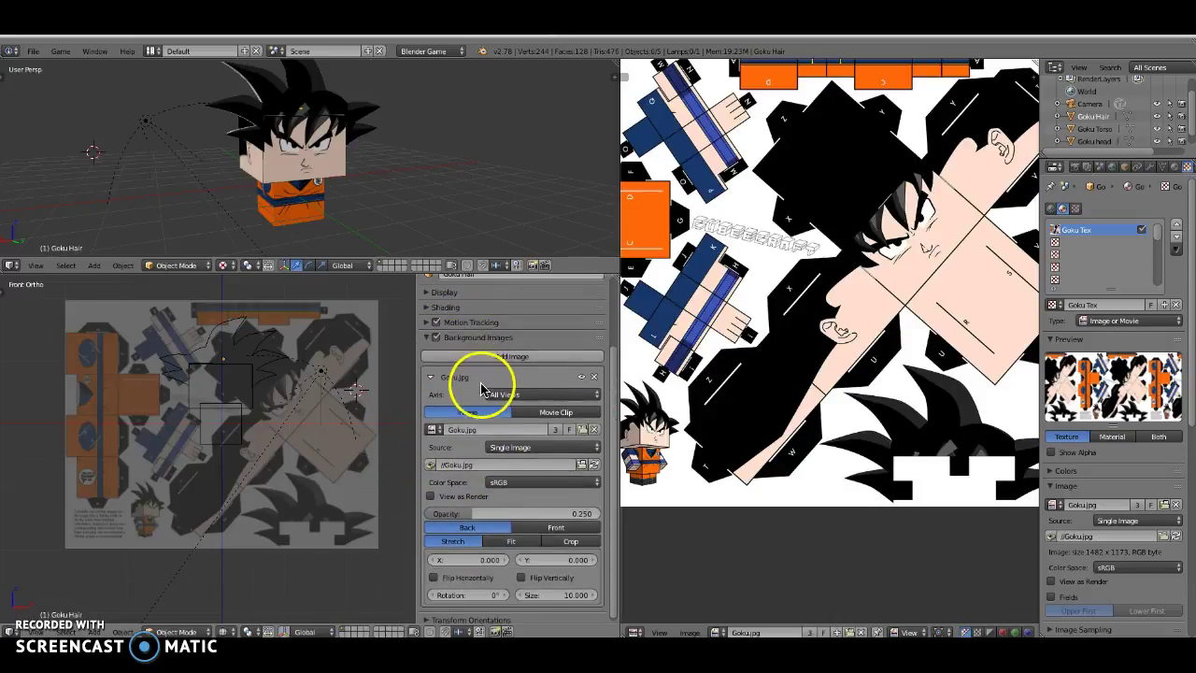
scroll(207, 433, up, 3)
scroll(207, 433, up, 4)
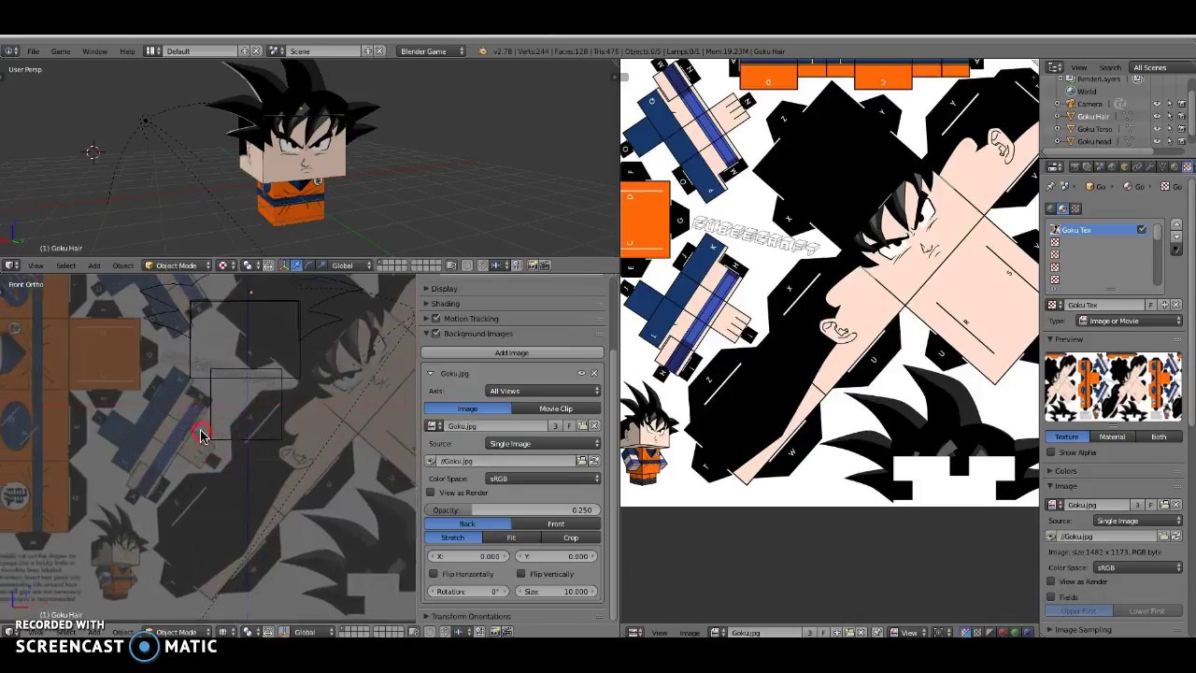
scroll(291, 440, up, 1)
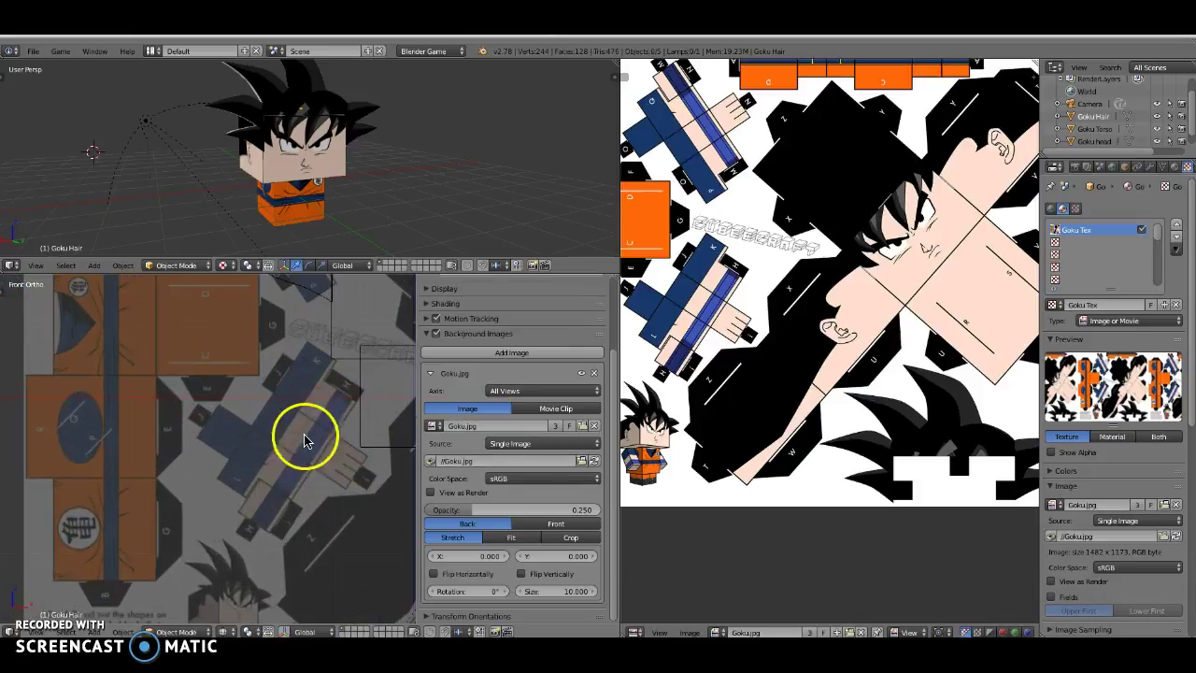
shift+middle_drag(305, 433, 295, 491)
mouse_move(304, 375)
shift+middle_down()
mouse_move(298, 461)
mouse_move(292, 385)
shift+middle_up()
shift+middle_drag(316, 447, 297, 409)
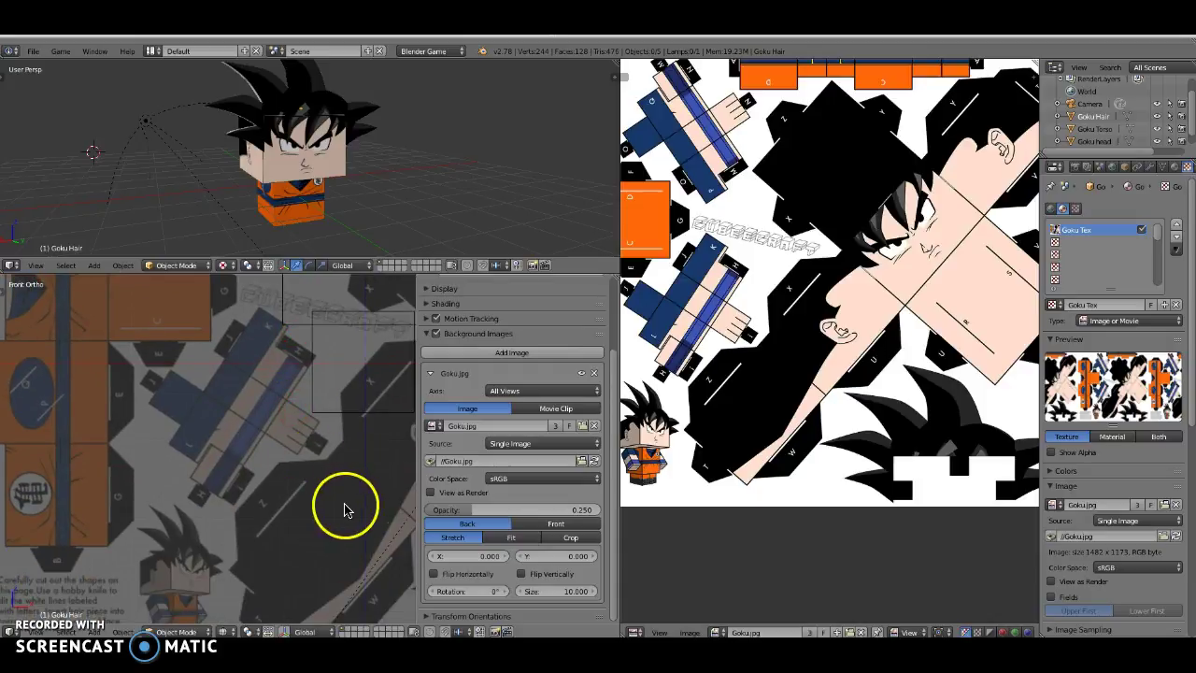
click(473, 593)
drag(474, 593, 213, 509)
shift+middle_drag(213, 509, 210, 513)
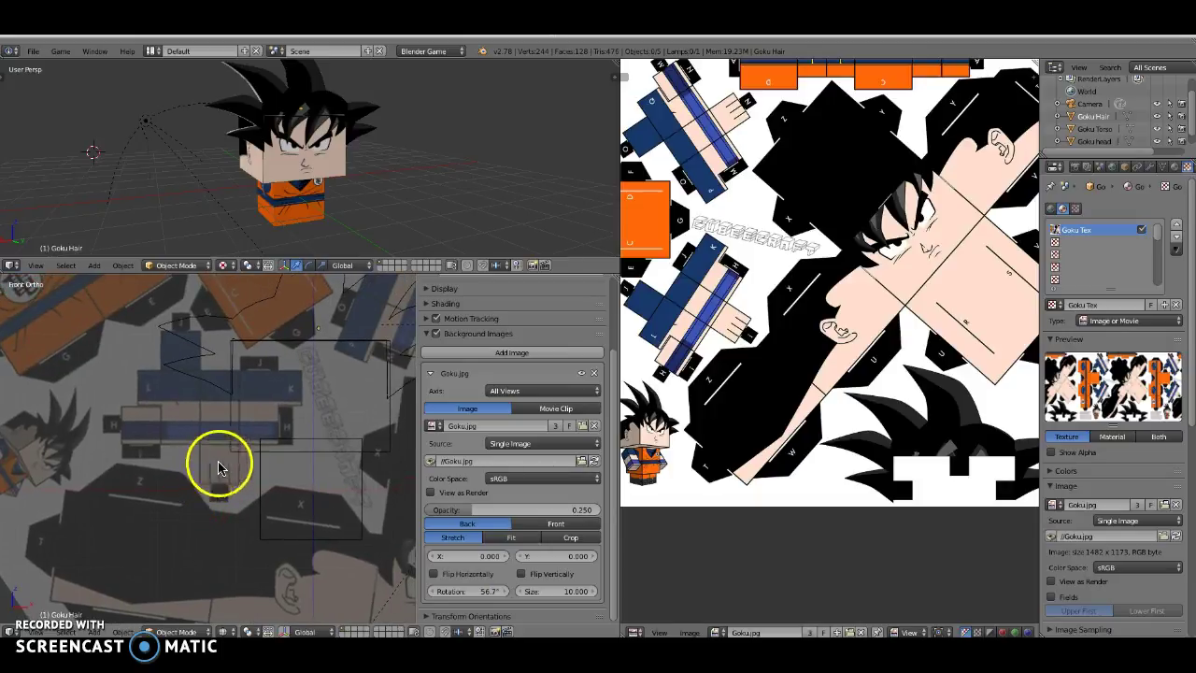
shift+middle_drag(227, 456, 222, 464)
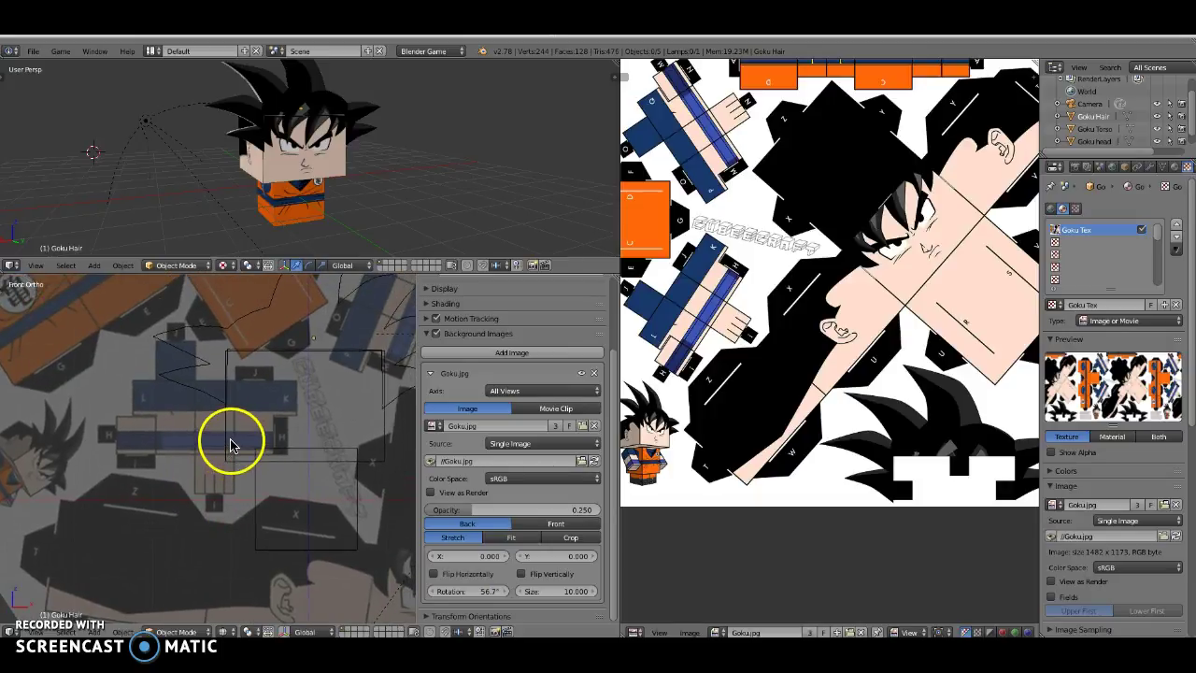
- Select Goku's head, hair and torso together and move them sideways, well clear of the arm template
scroll(231, 449, up, 3)
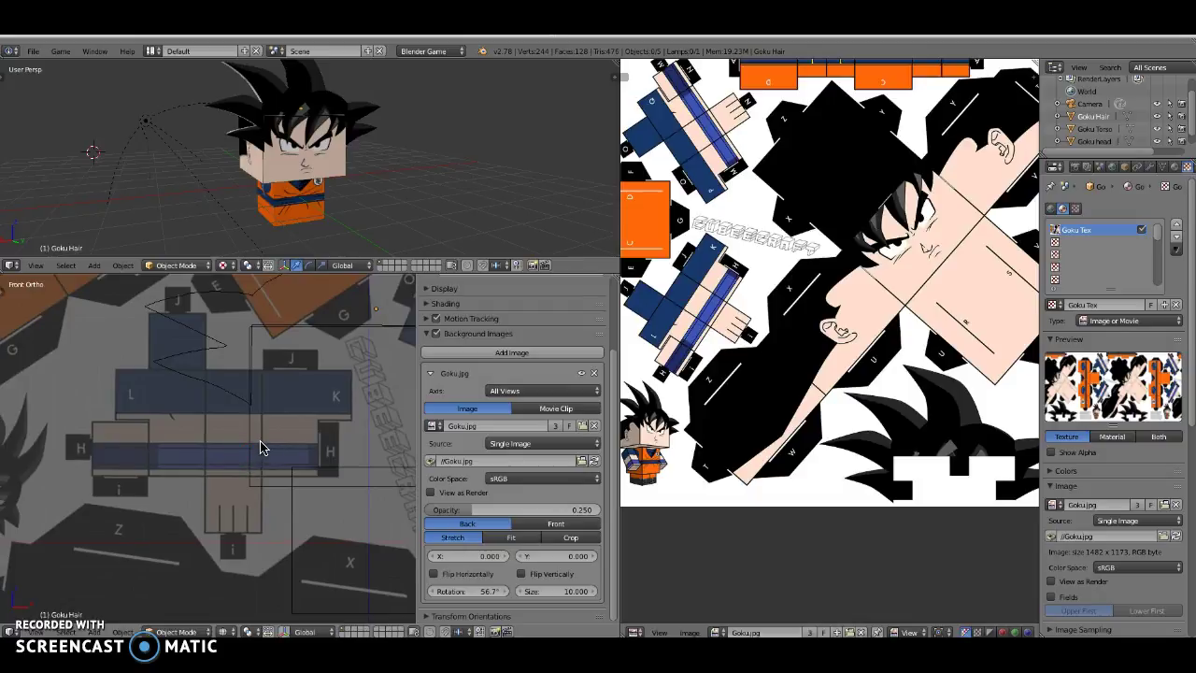
right_click(251, 418)
shift+right_click(222, 345)
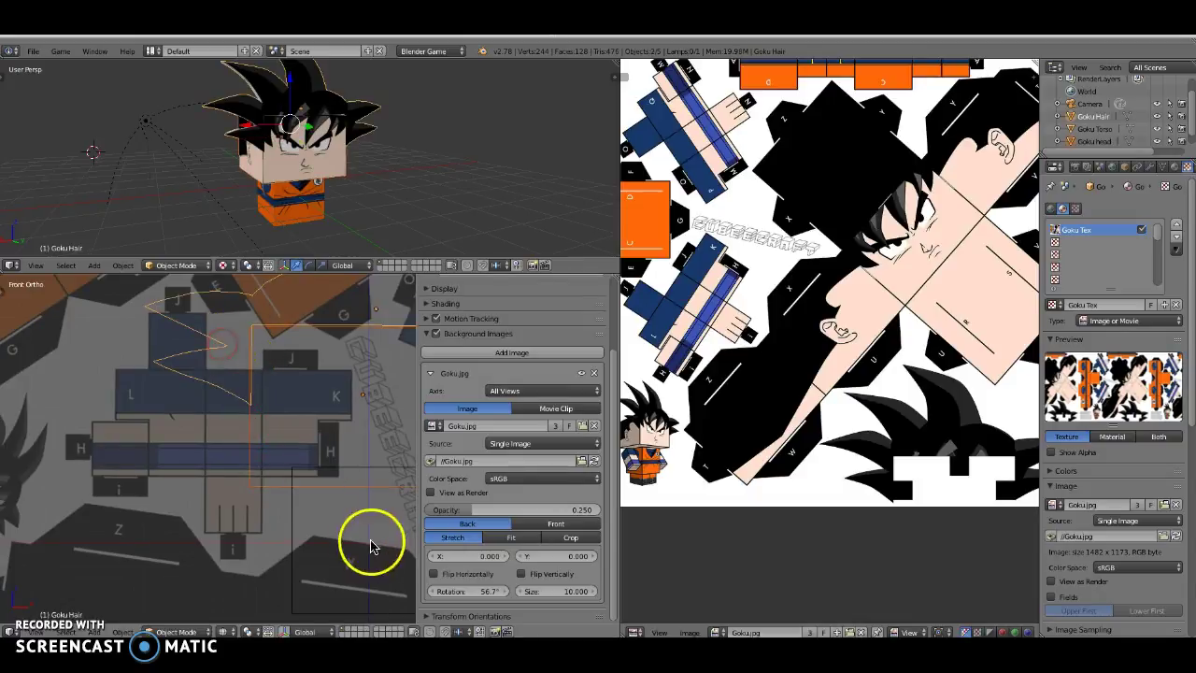
shift+right_click(293, 528)
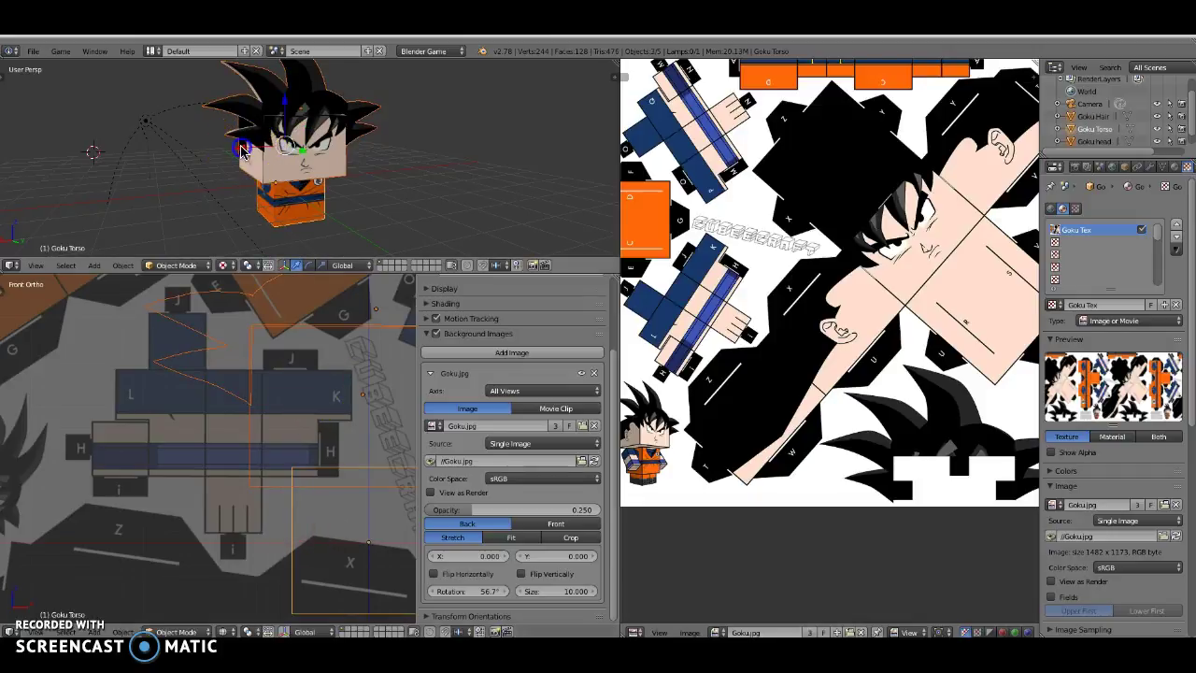
key(g)
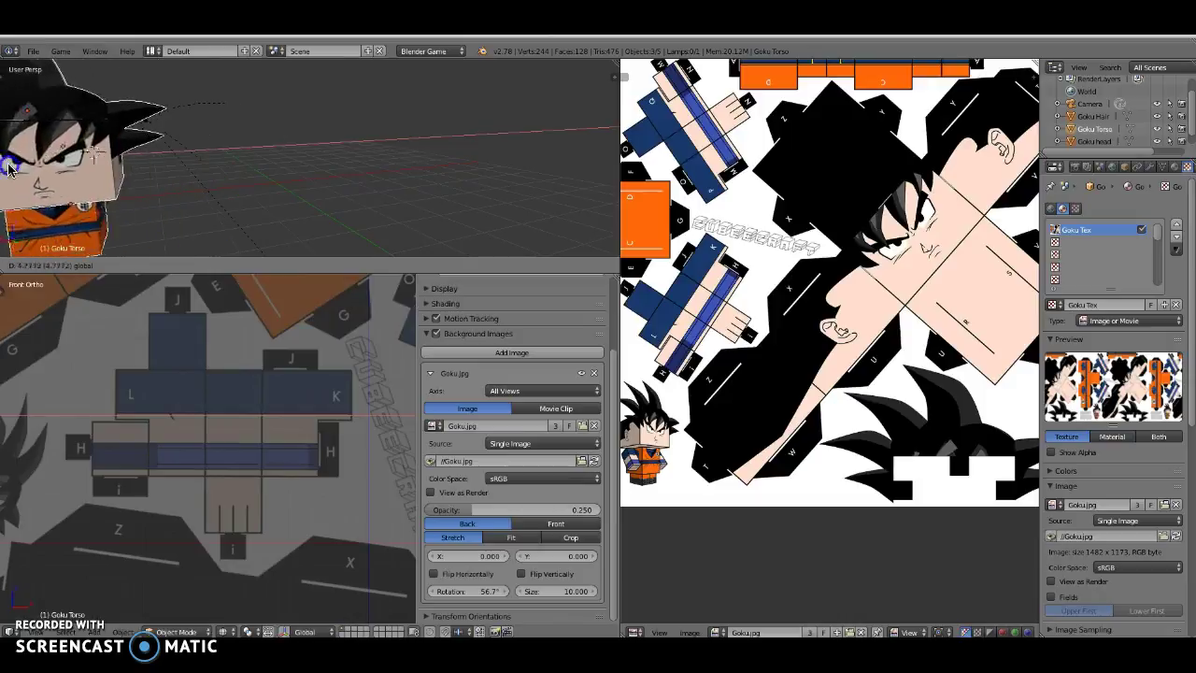
click(495, 192)
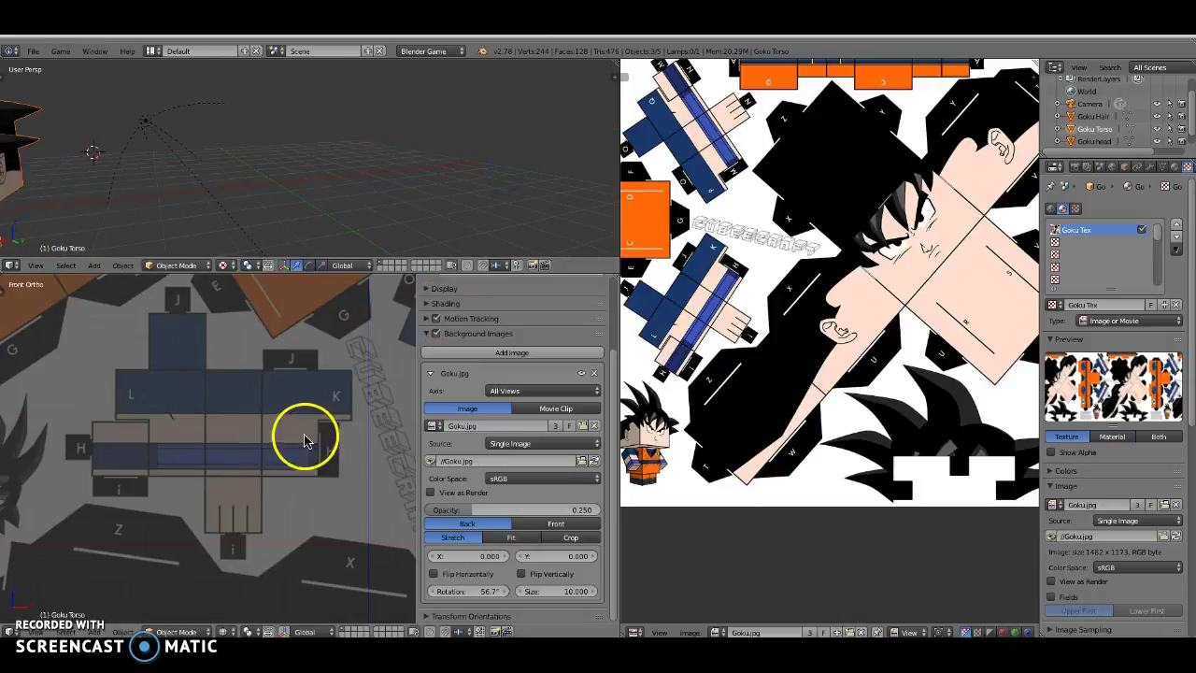
- Examine the arm template's panels and compare them with the assembled figure in the reference image
scroll(266, 446, up, 2)
scroll(275, 449, down, 1)
shift+middle_drag(274, 449, 249, 442)
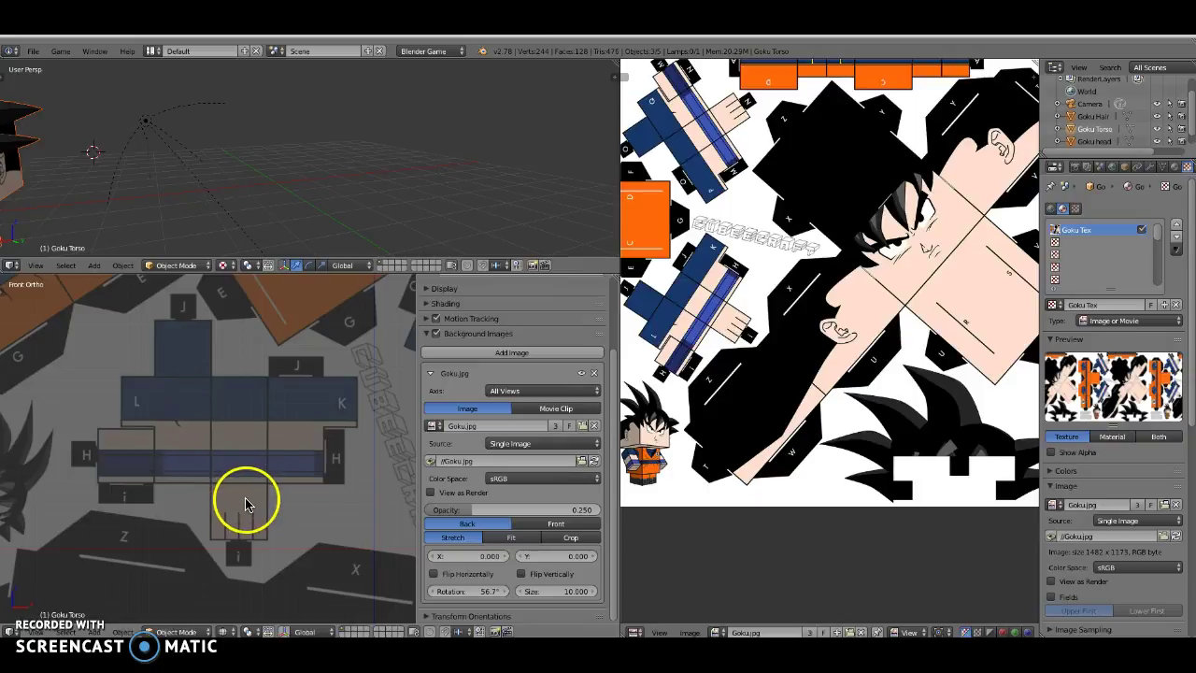
scroll(145, 465, up, 3)
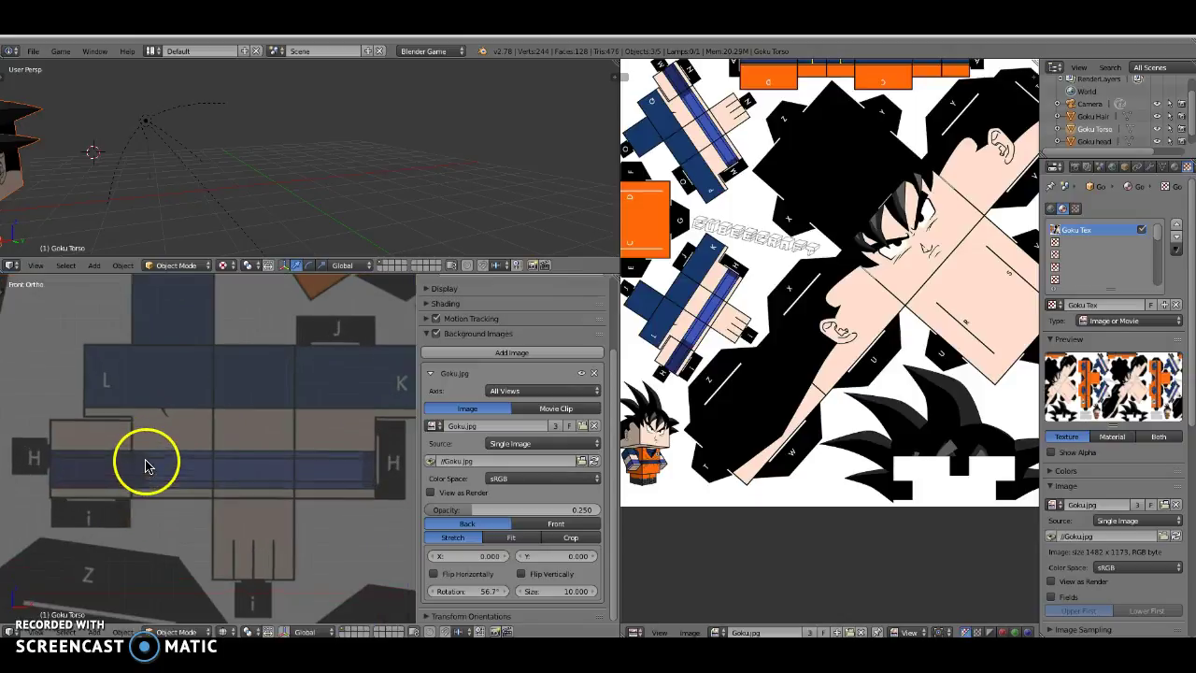
scroll(115, 455, down, 1)
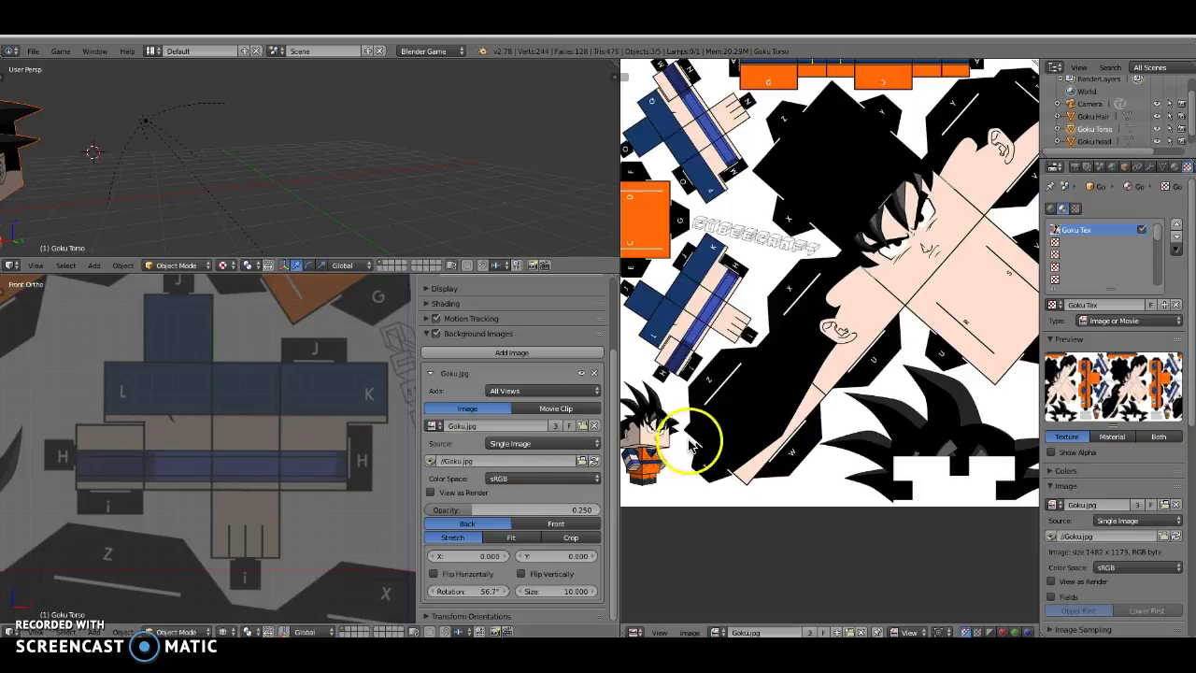
scroll(801, 411, up, 6)
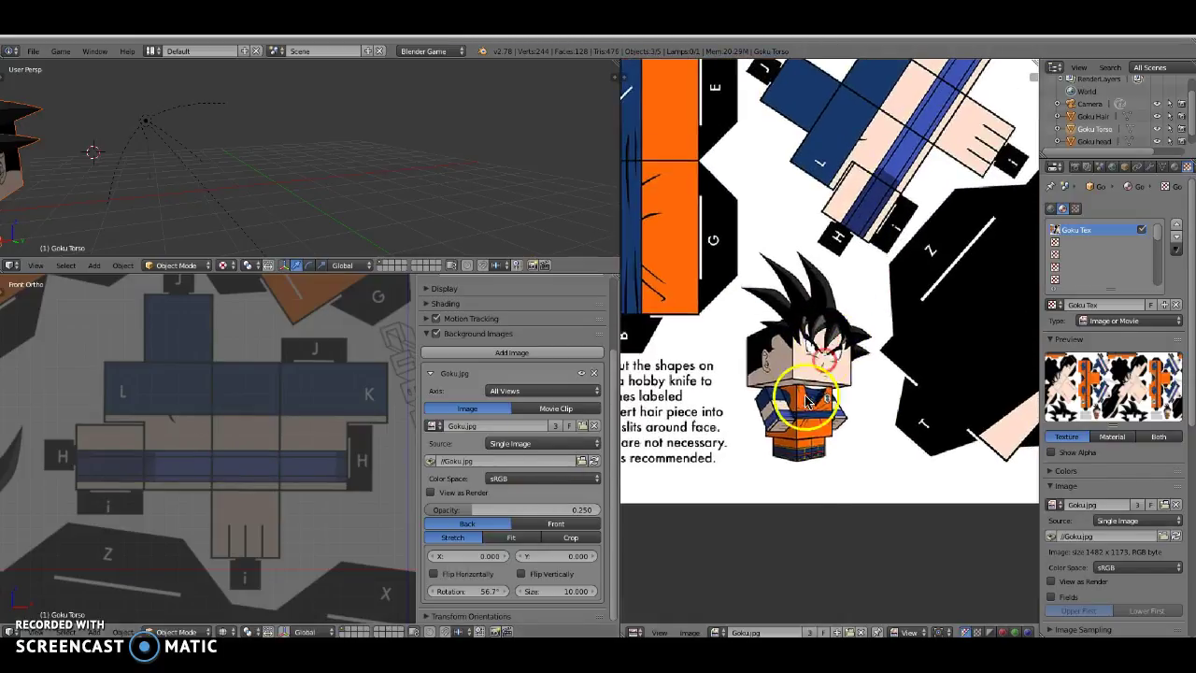
scroll(800, 407, up, 3)
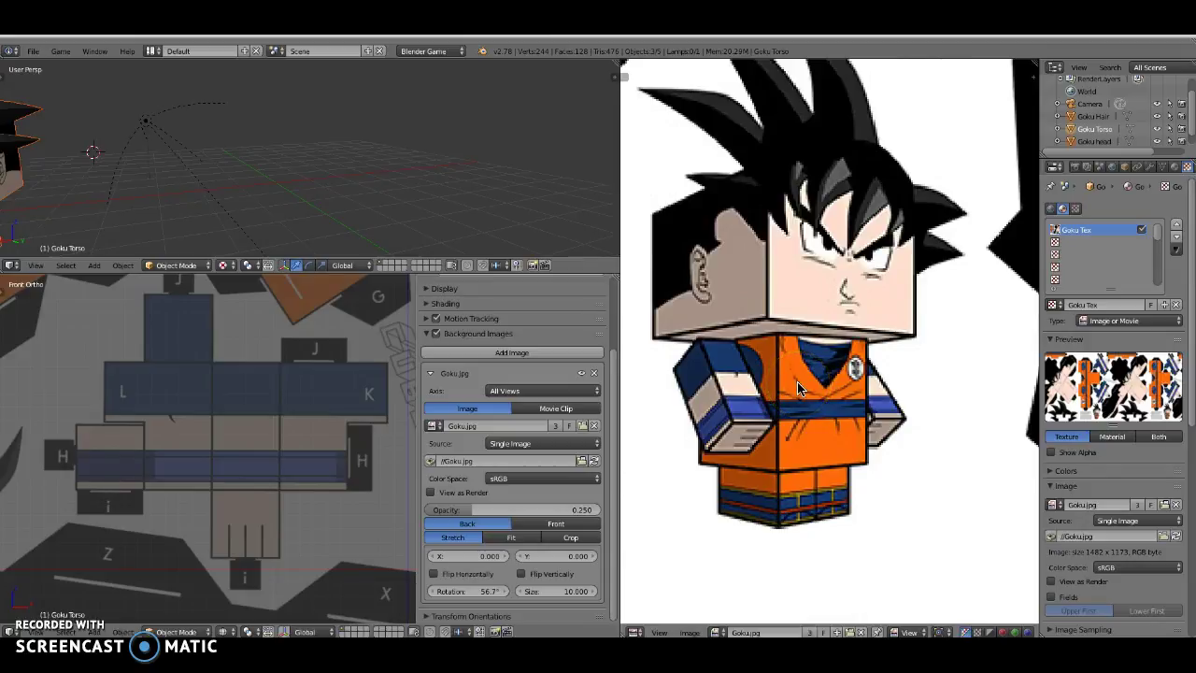
click(796, 381)
scroll(796, 411, down, 1)
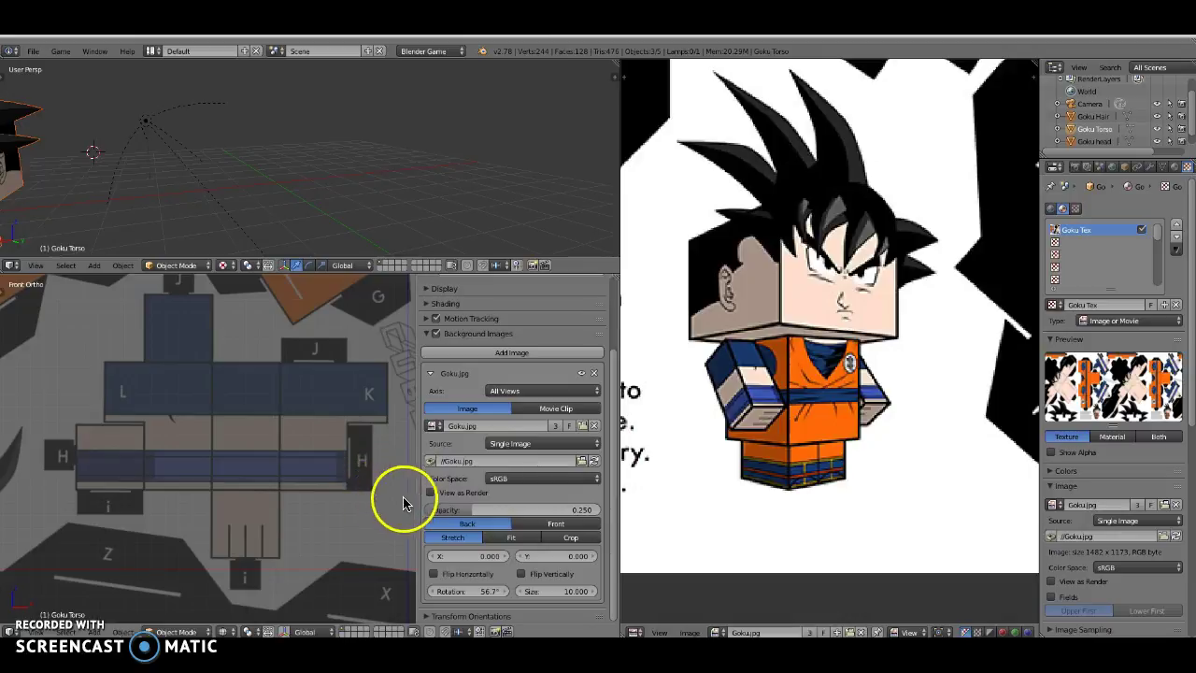
- Hide the background image settings and add a cube at the middle column of the arm template
key(n)
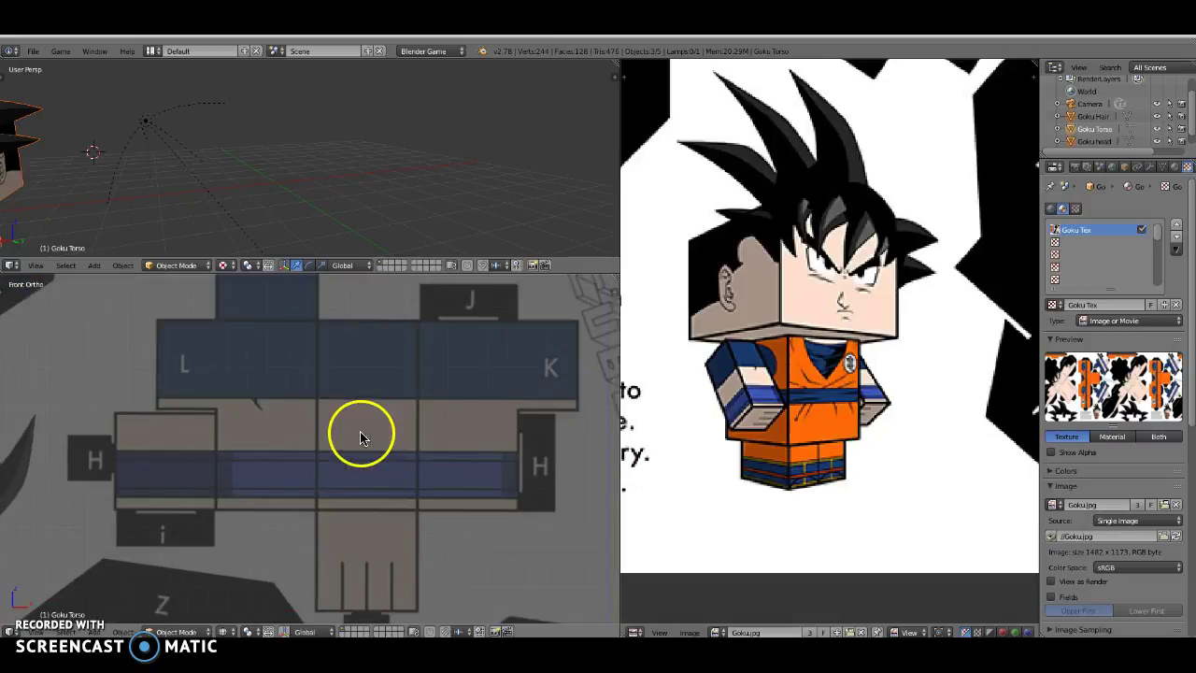
scroll(363, 432, down, 1)
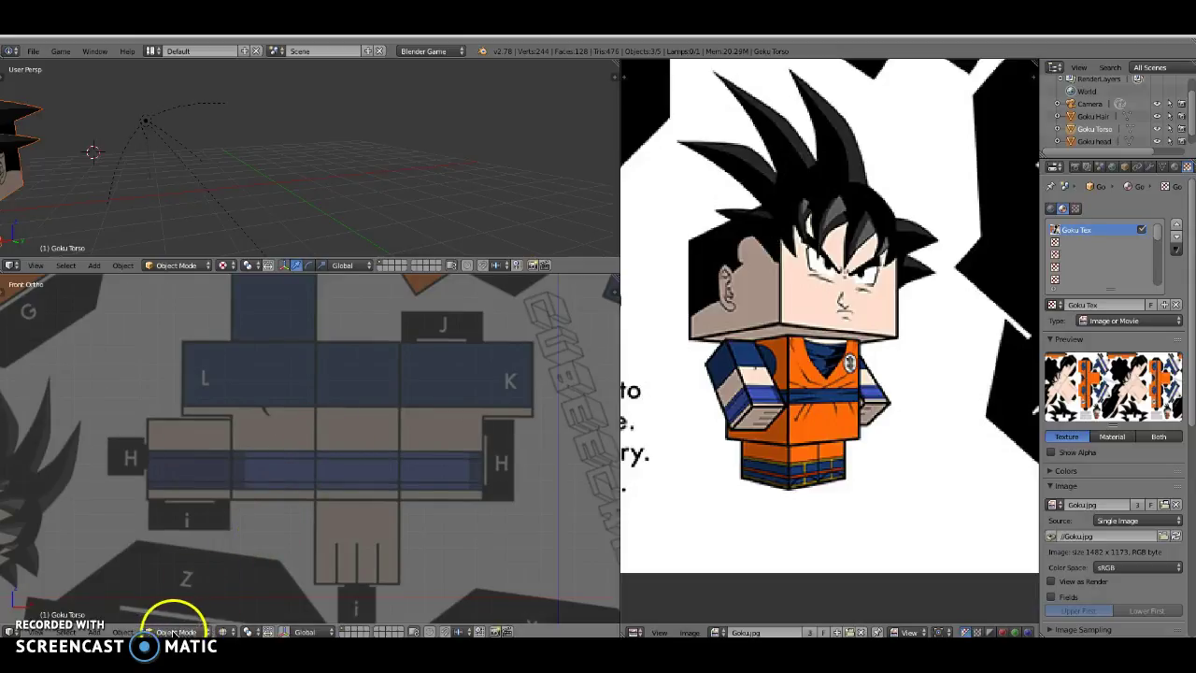
click(351, 425)
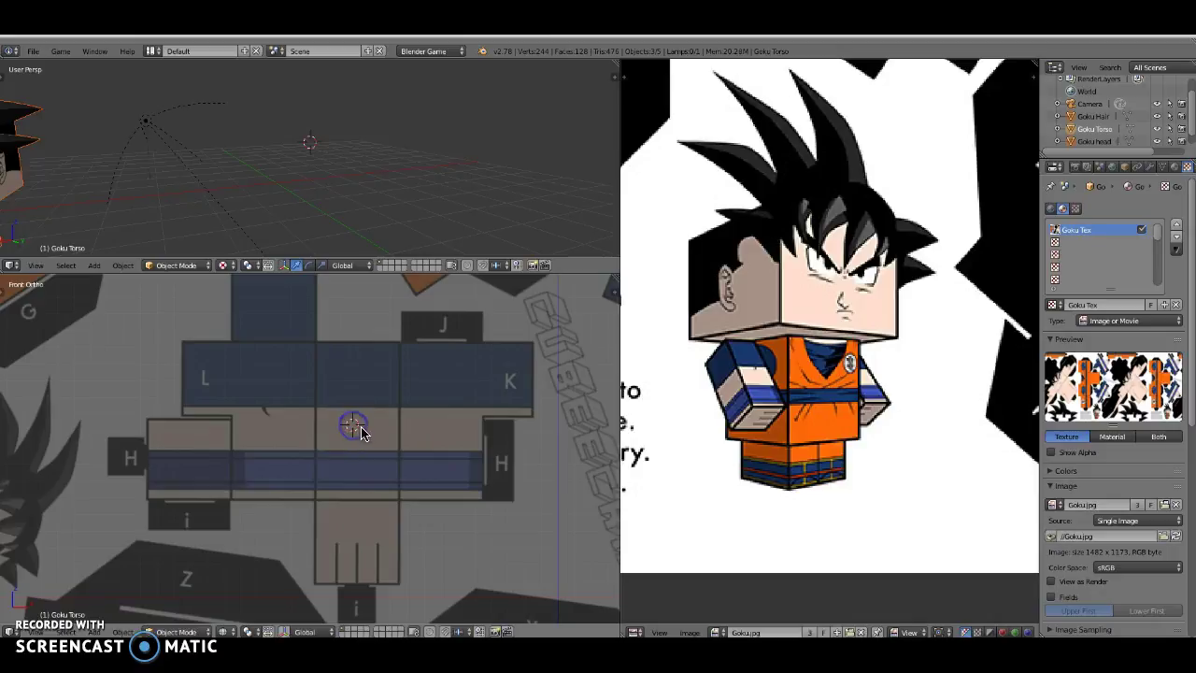
key(shift+a)
mouse_move(364, 433)
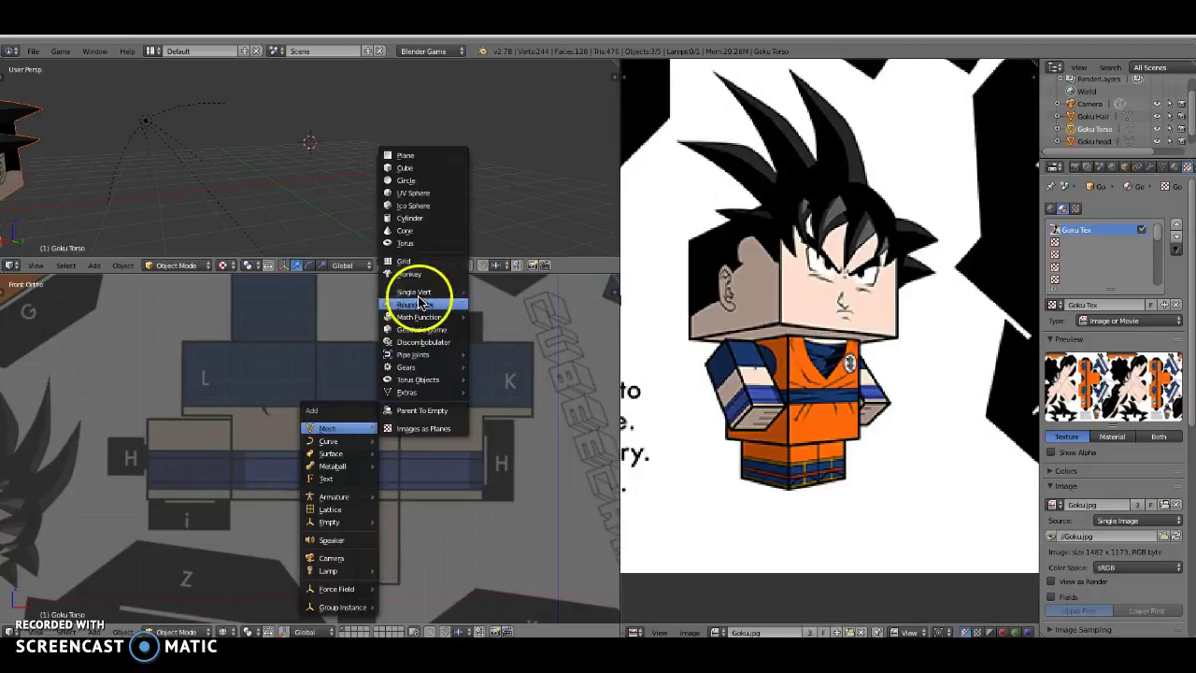
click(395, 174)
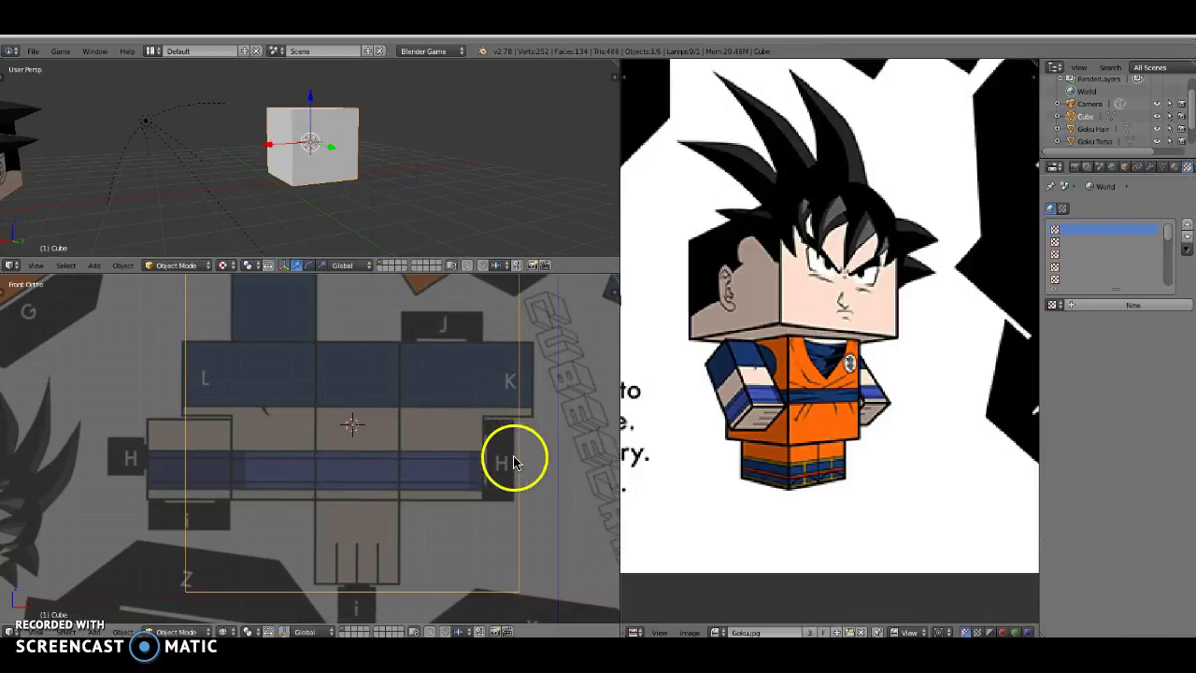
- Scale the cube's mesh down to about the middle column's width and move it up to the blue sleeve's top edge
key(Tab)
key(s)
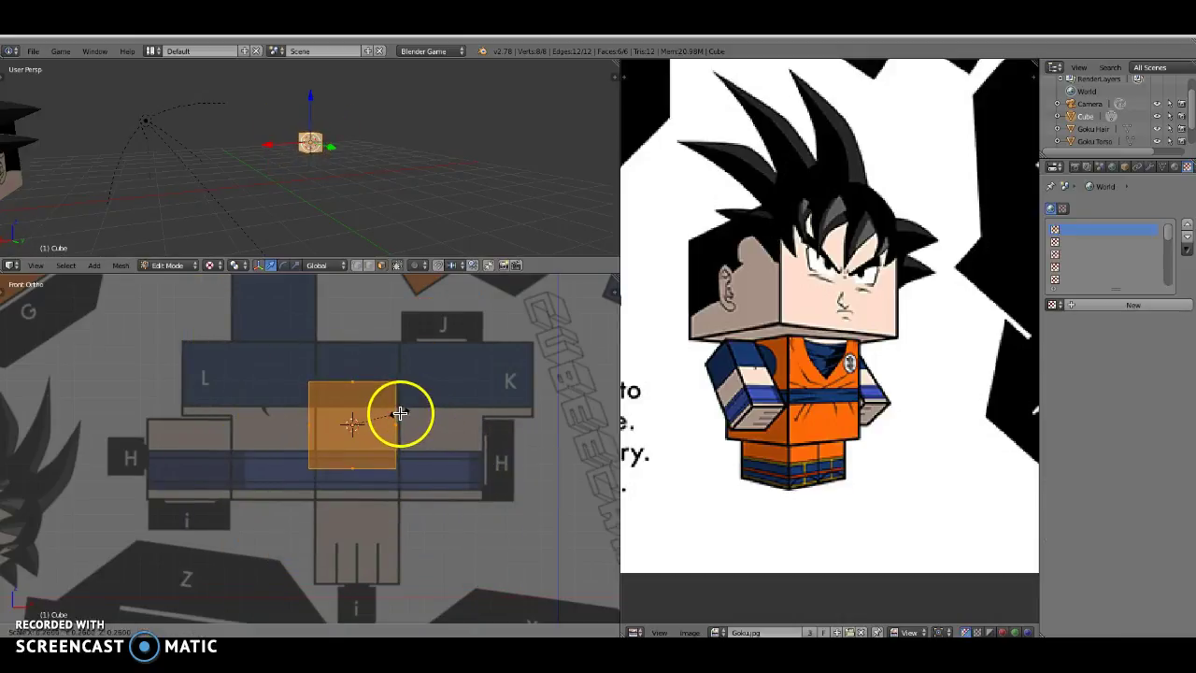
click(400, 413)
key(g)
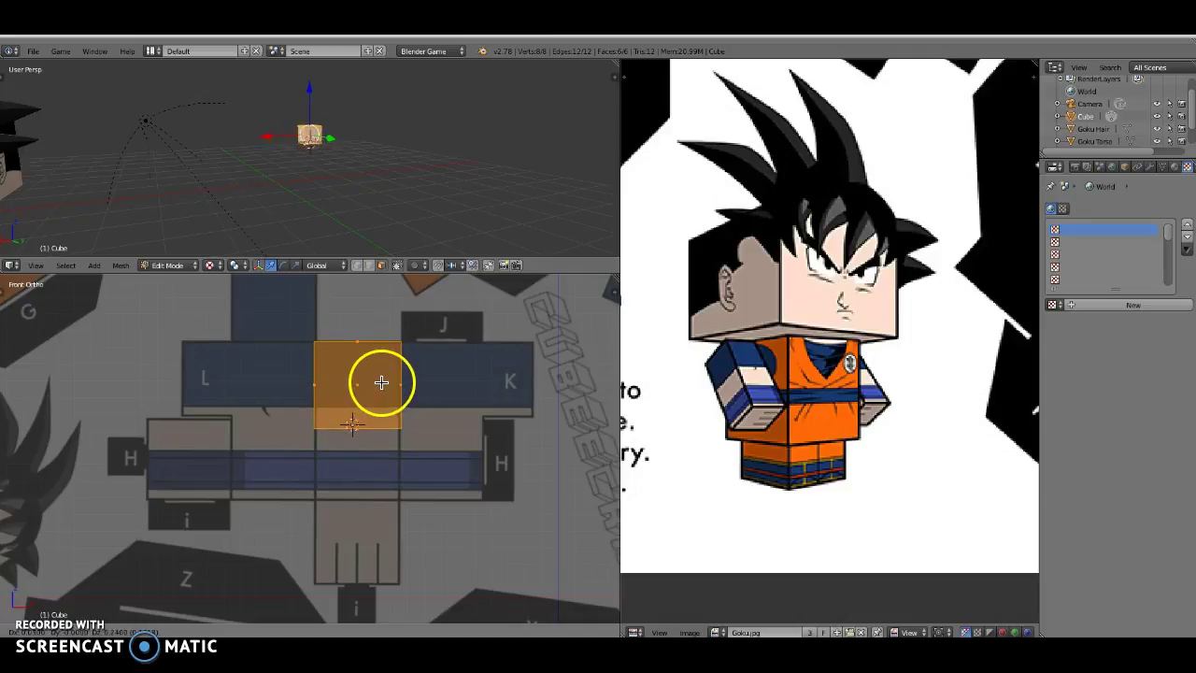
click(379, 382)
scroll(376, 433, up, 3)
scroll(383, 427, down, 1)
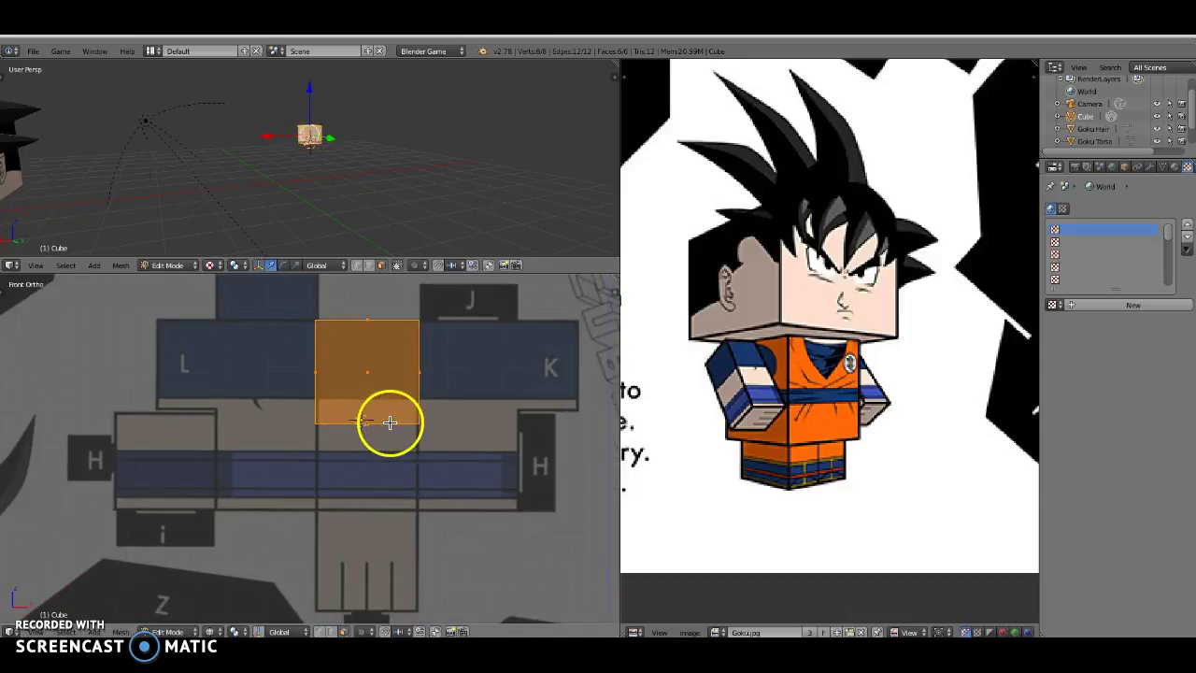
- Turn on the move manipulator in the front view and align the mesh's left side with the middle column's edge
key(a)
drag(341, 406, 338, 404)
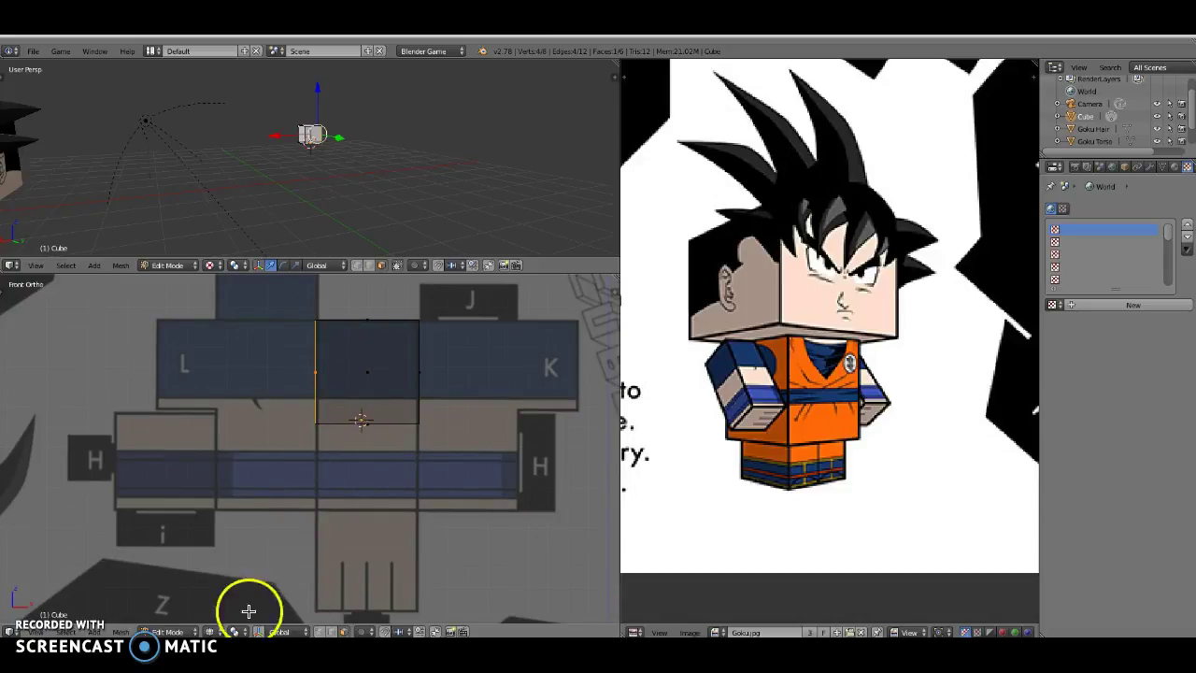
click(255, 631)
click(365, 380)
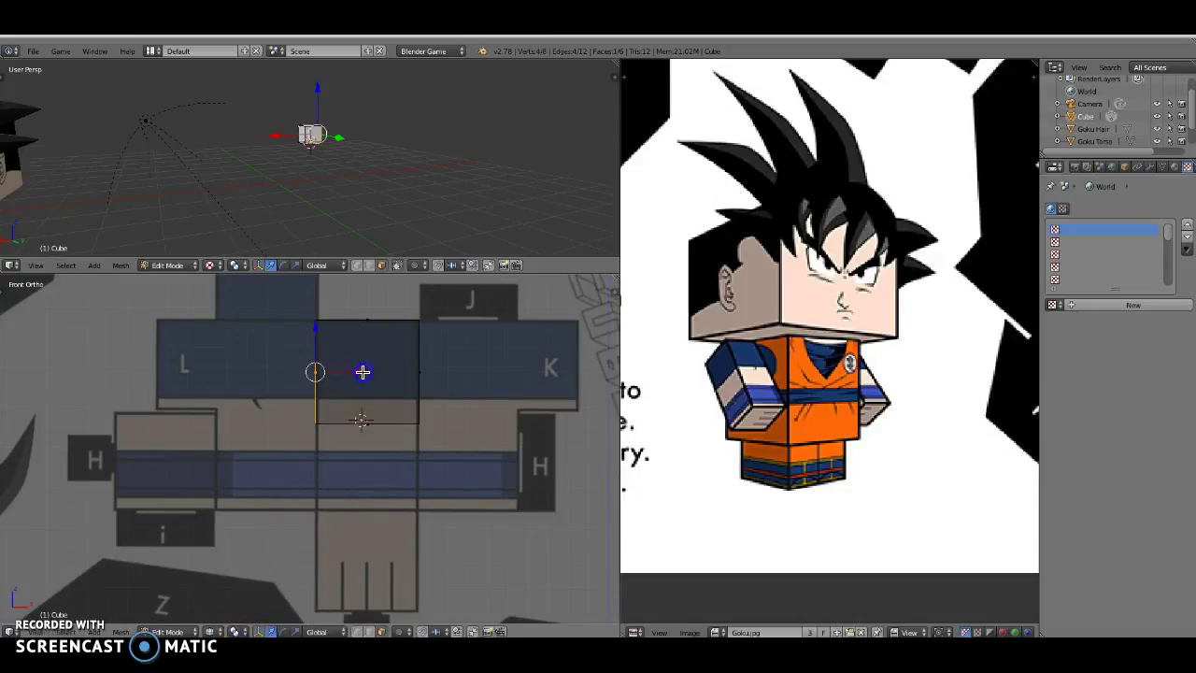
click(405, 344)
drag(464, 372, 454, 381)
- Stretch the box's bottom vertices down to the lower edge of the wristband section, just above the hand
click(380, 428)
key(b)
drag(299, 399, 495, 484)
drag(367, 379, 370, 460)
key(a)
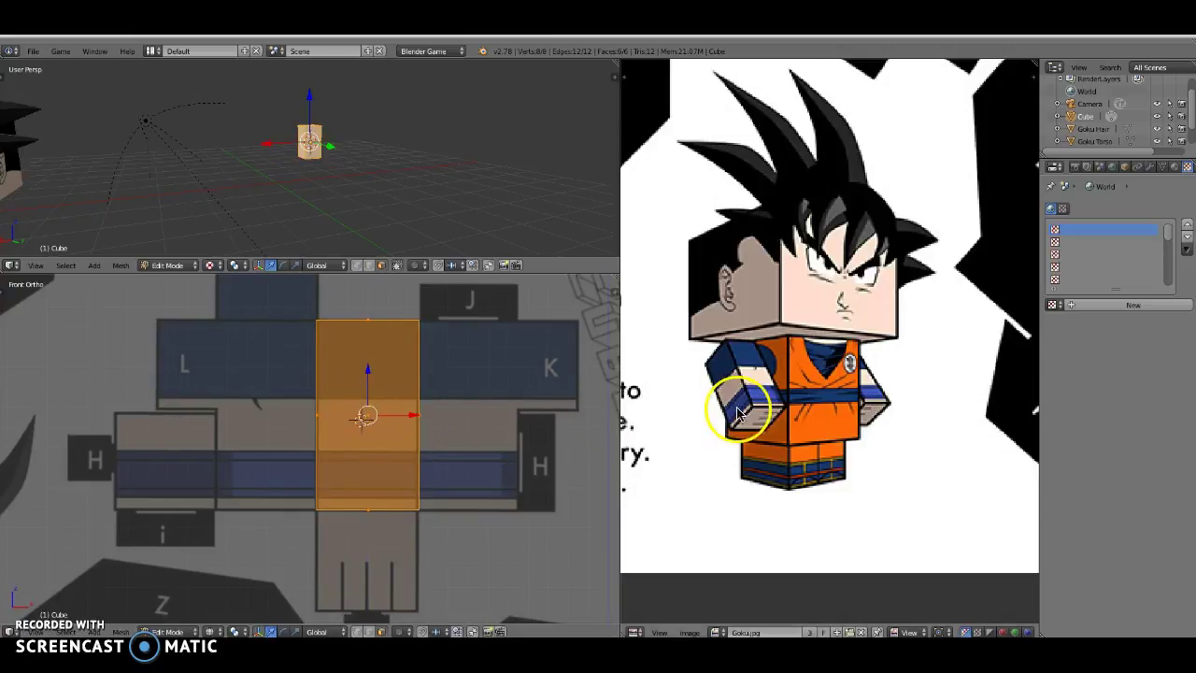
- Try extending the box's bottom vertices down to the fingertips of the hand panel, and undo the move
scroll(741, 406, up, 2)
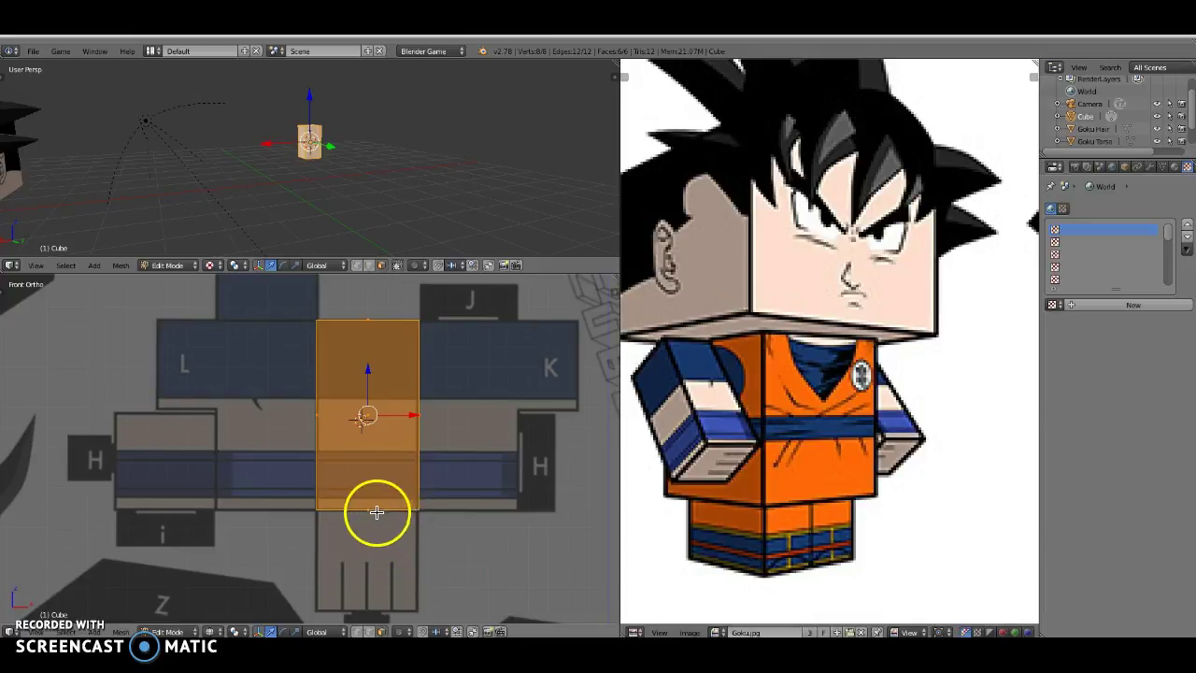
key(a)
key(b)
drag(293, 490, 478, 543)
drag(367, 476, 368, 604)
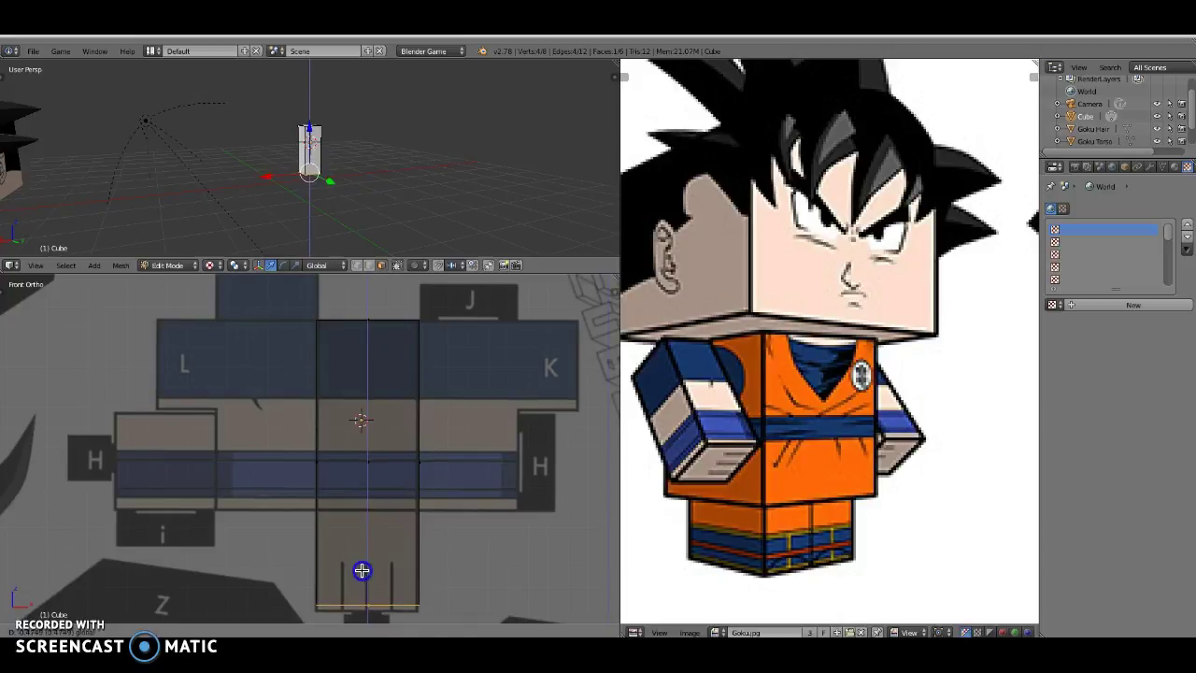
key(ctrl+z)
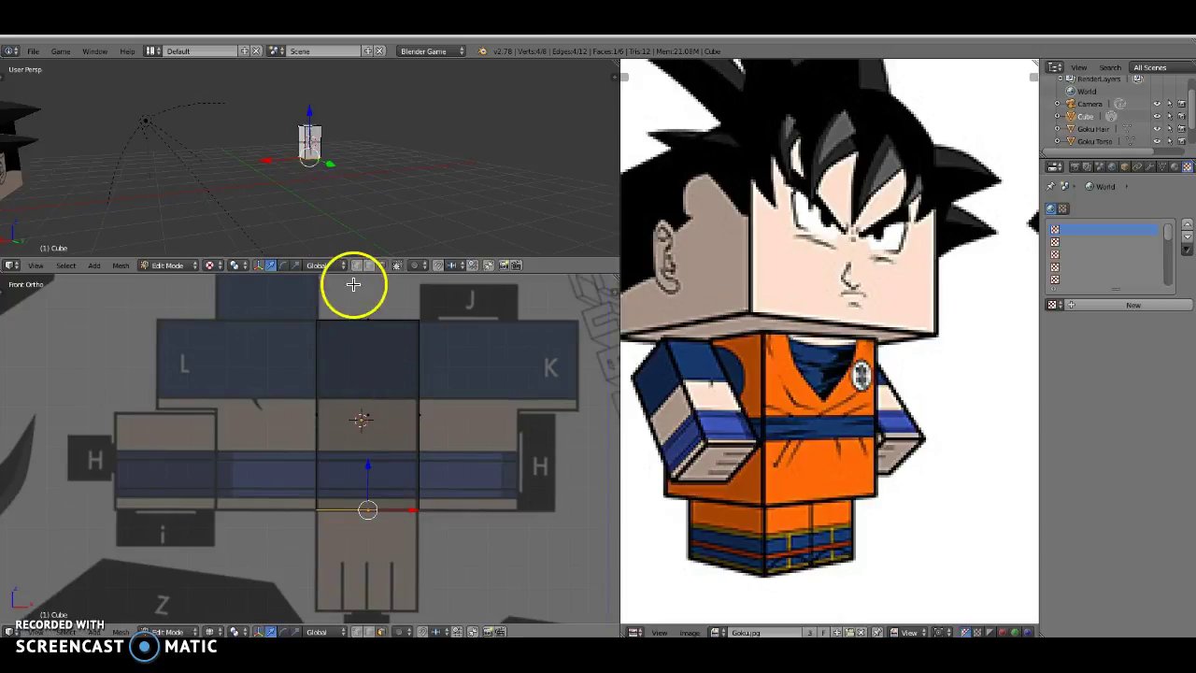
- Frame the arm box in the perspective view and select its entire mesh
key(KP_Decimal)
scroll(312, 86, down, 5)
mouse_move(310, 105)
shift+middle_down()
mouse_move(309, 183)
mouse_move(326, 219)
mouse_move(313, 178)
mouse_move(387, 192)
mouse_move(241, 171)
mouse_move(309, 171)
mouse_move(290, 181)
shift+middle_up()
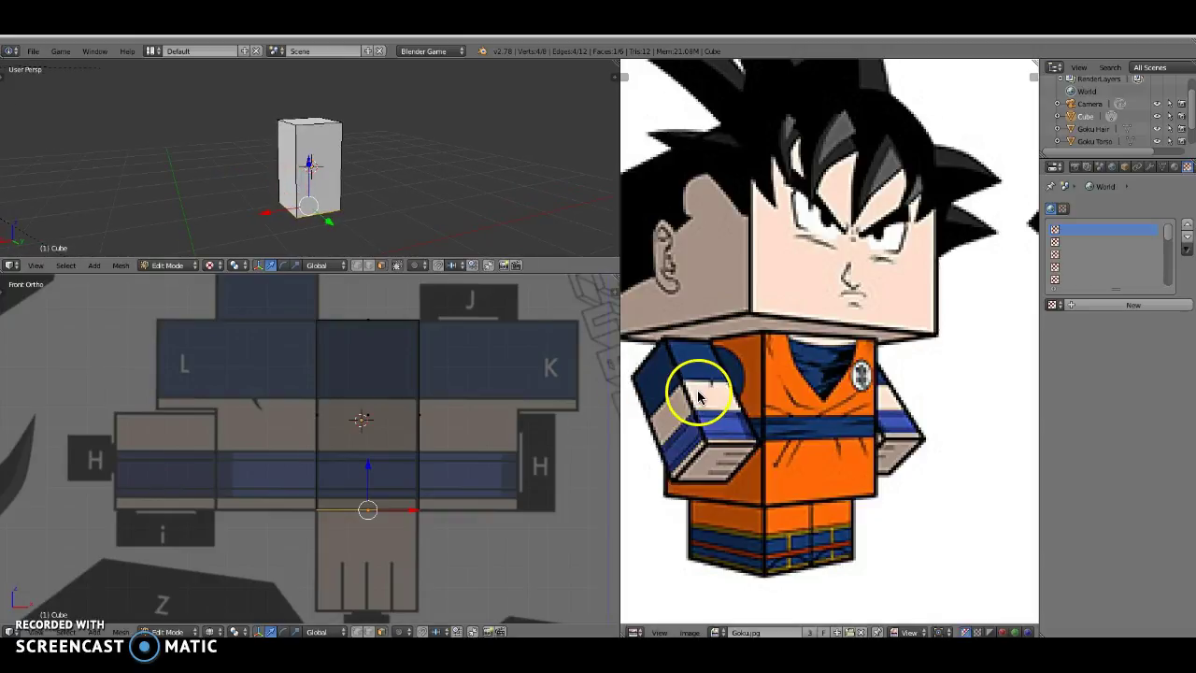
key(a)
key(a)
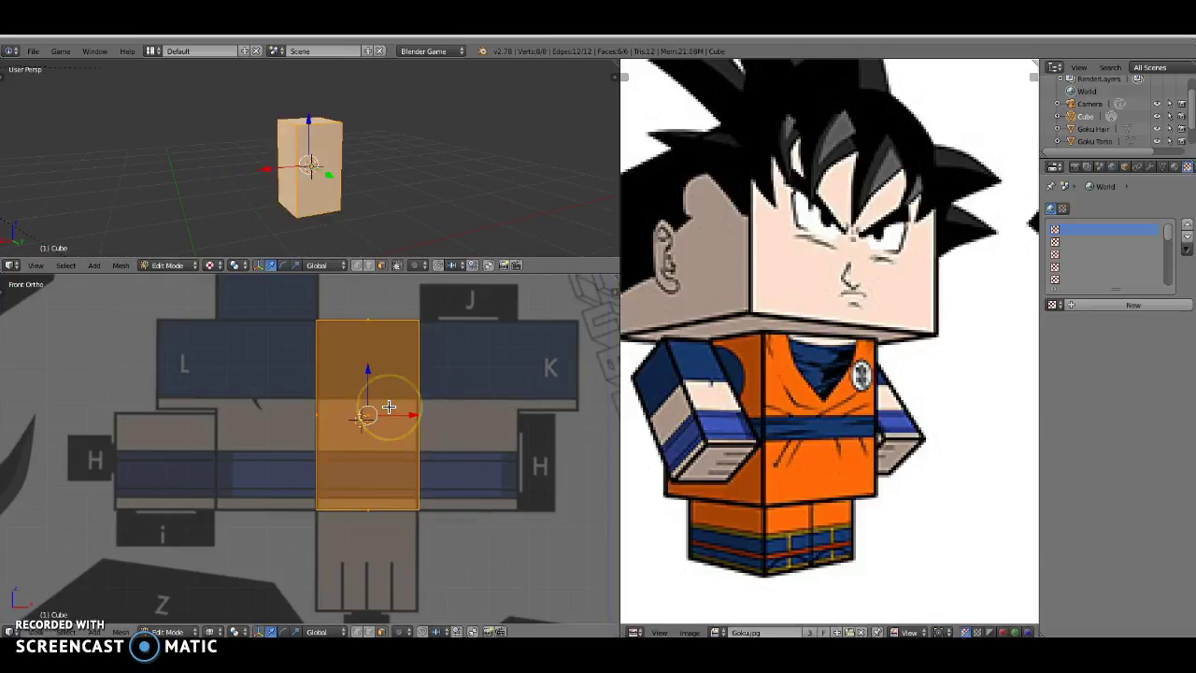
- Widen the image and properties areas, and rename the cube object Goku Right Arm
drag(619, 232, 516, 230)
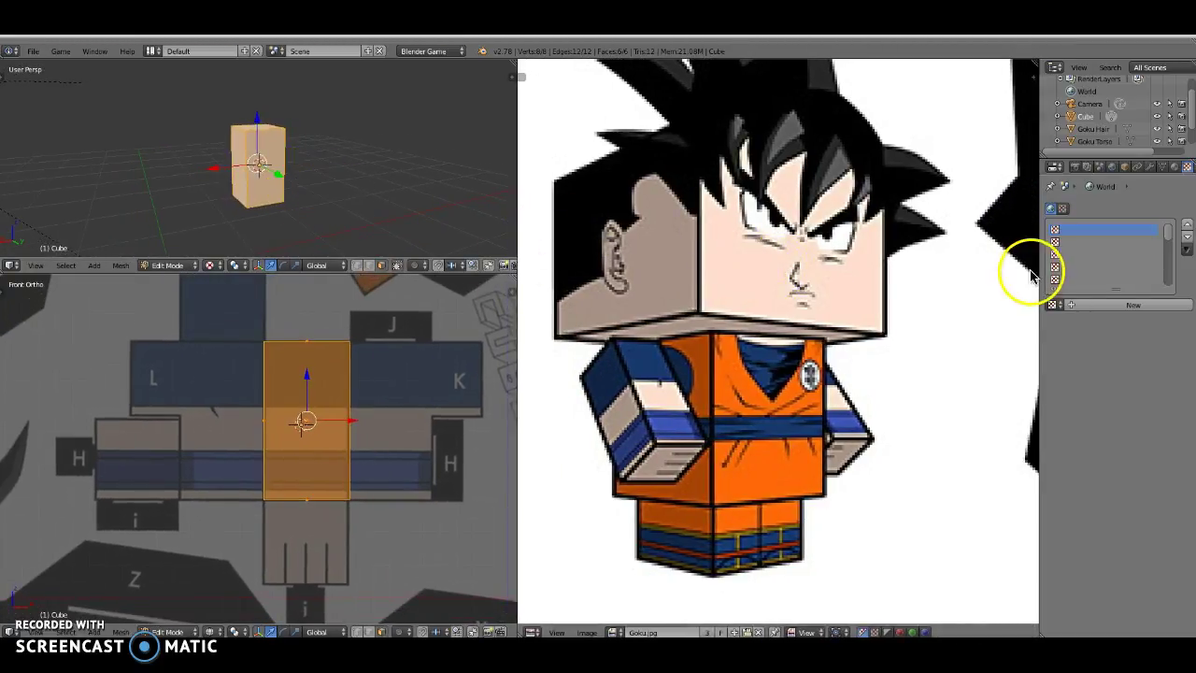
drag(1025, 265, 975, 260)
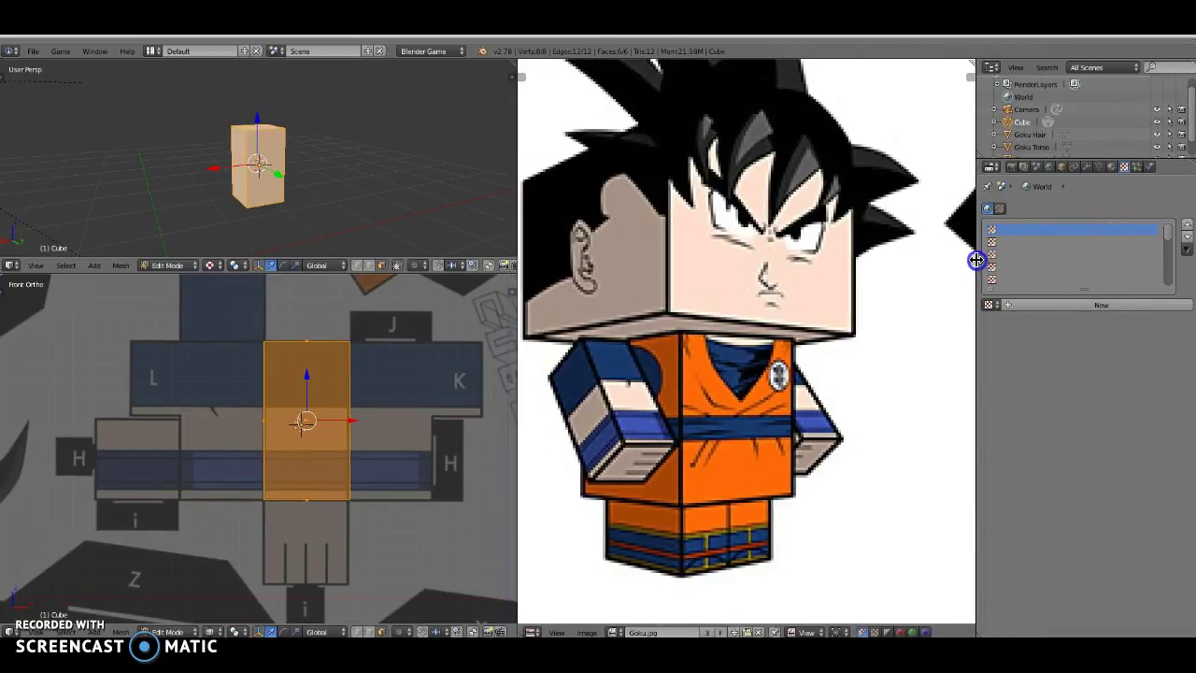
click(1062, 169)
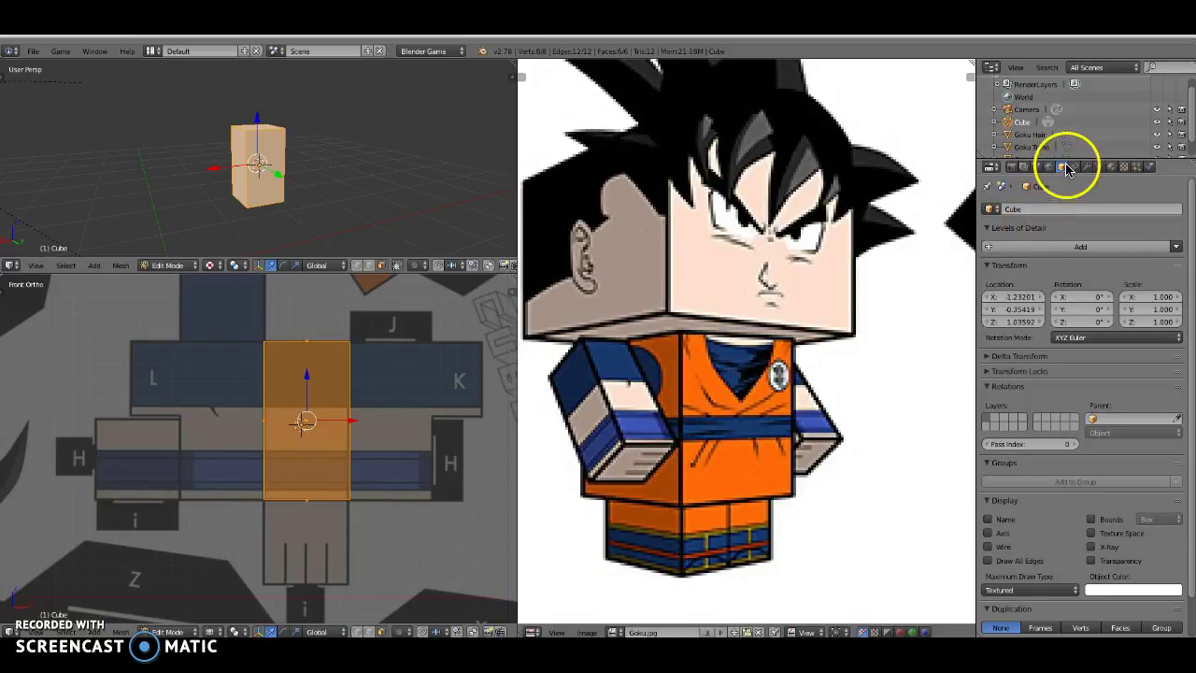
click(1032, 209)
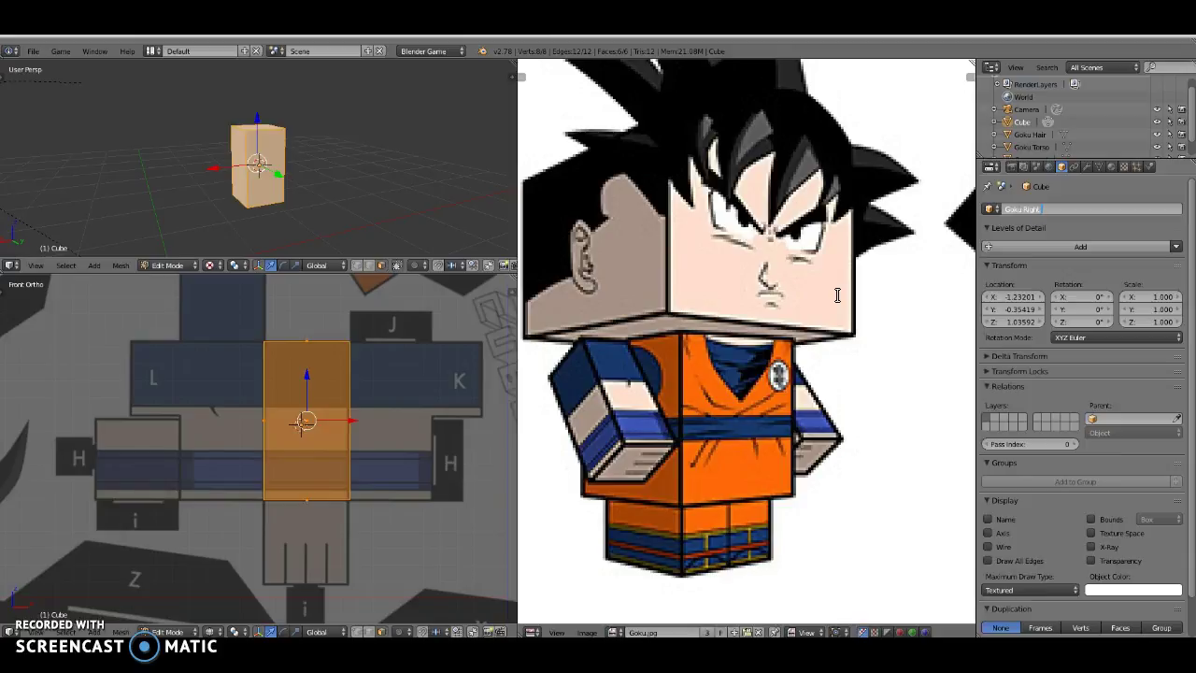
key(Return)
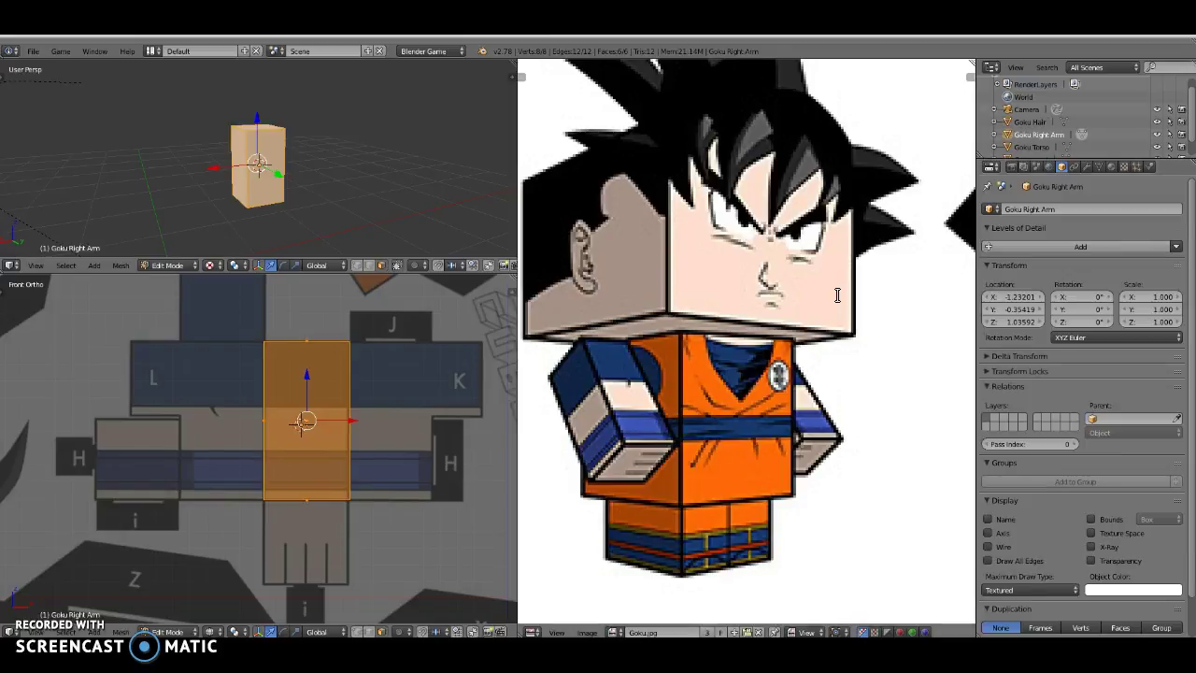
- Assign the existing Goku Mat material to the right arm
click(1111, 167)
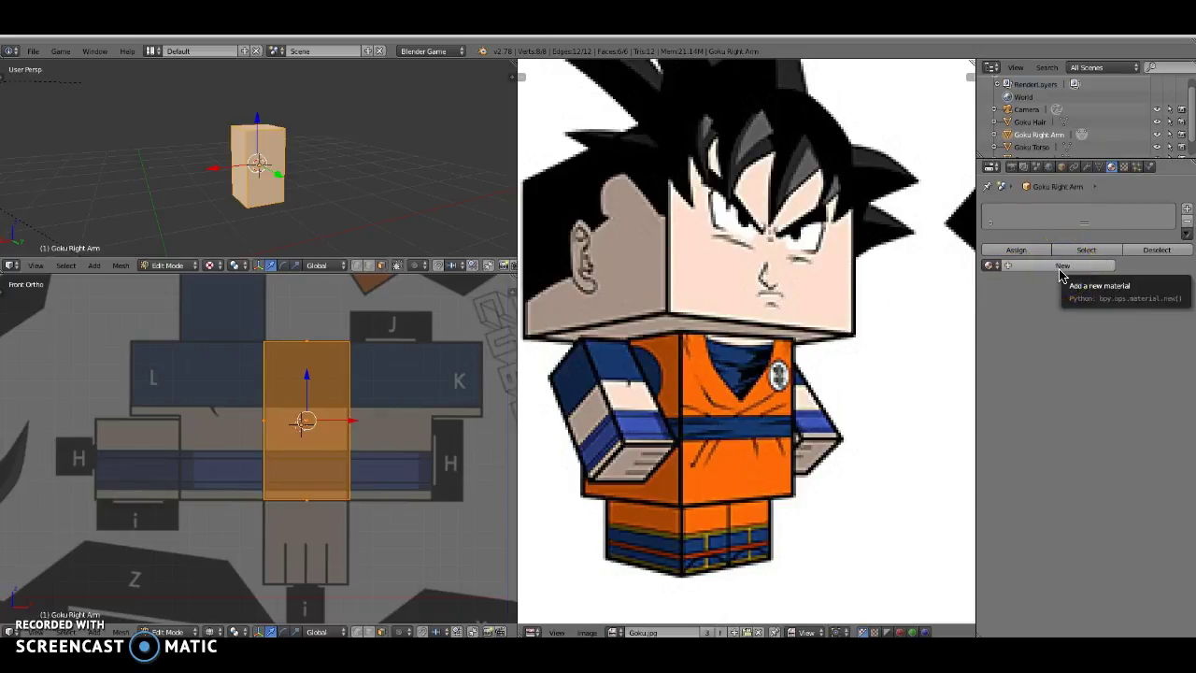
click(1047, 273)
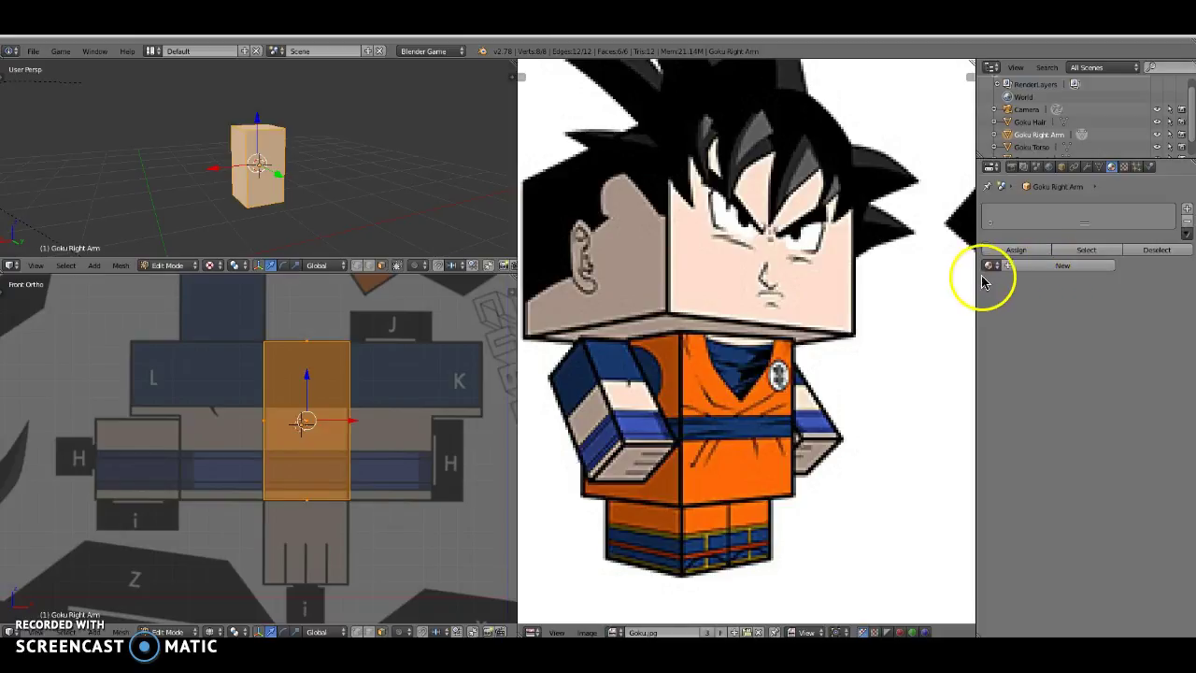
click(991, 277)
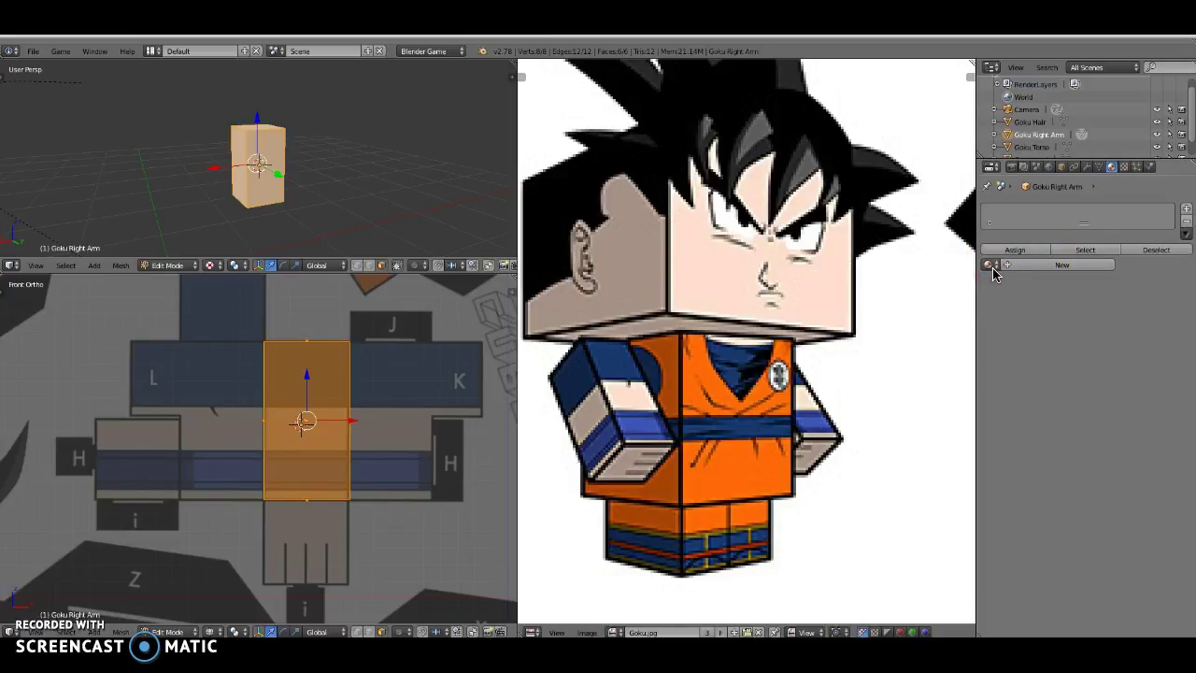
click(993, 266)
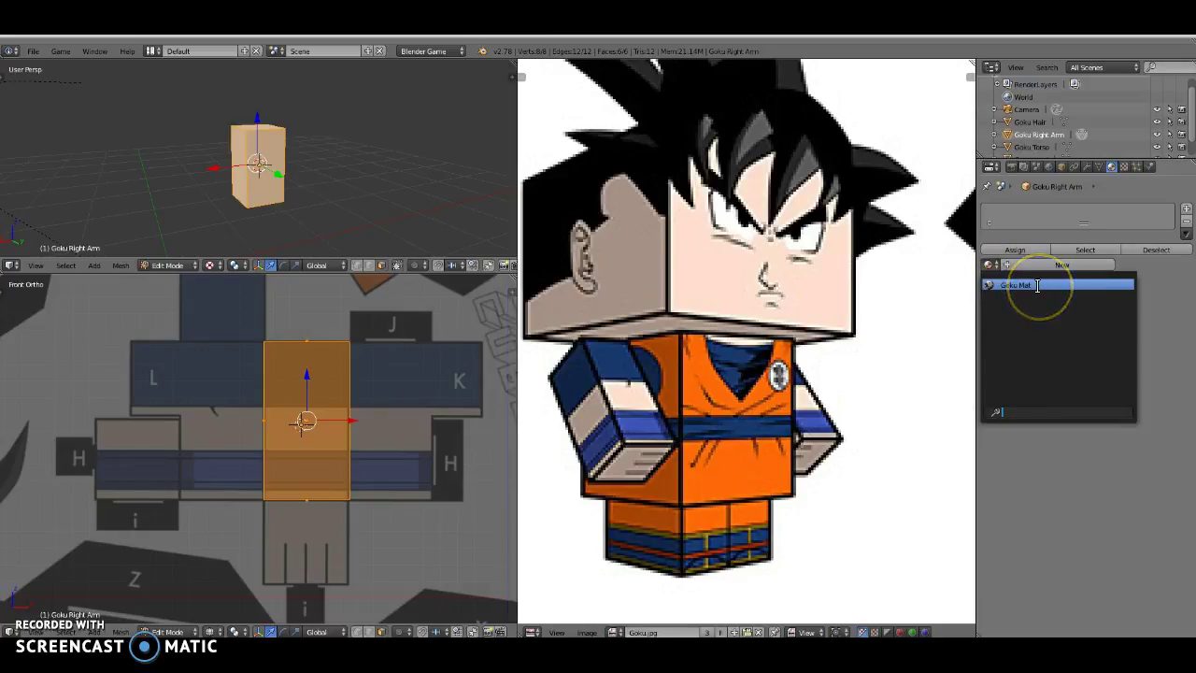
click(1031, 285)
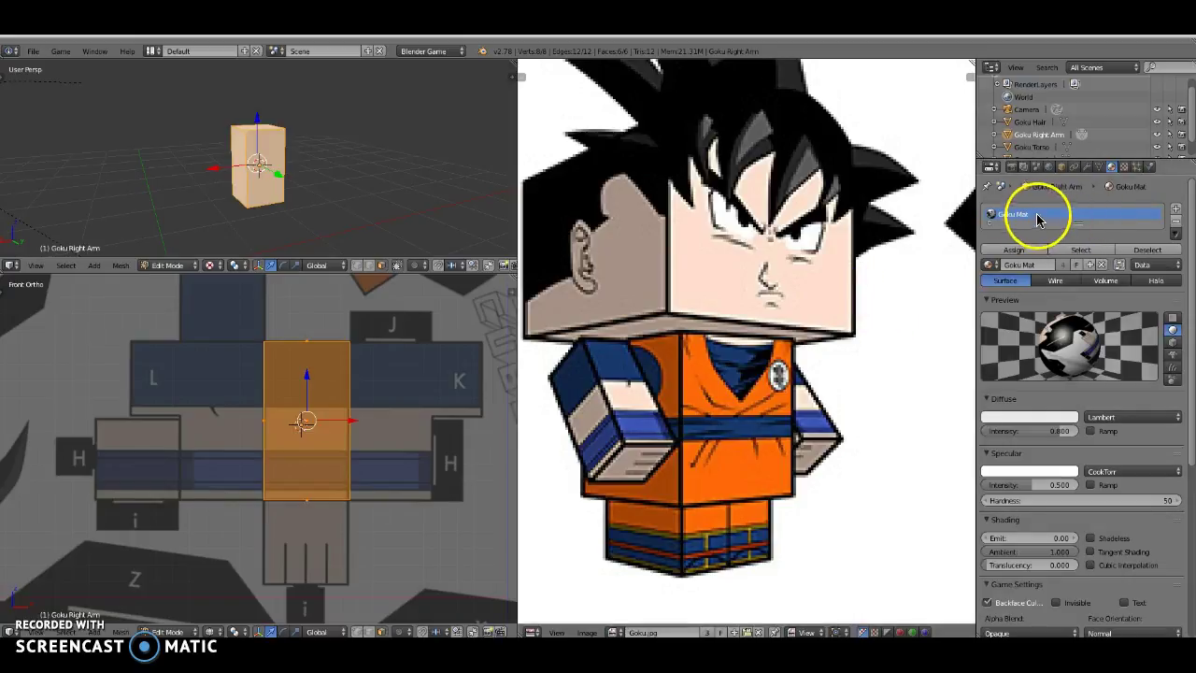
- Choose Goku Tex as the texture of the arm's material
click(1124, 167)
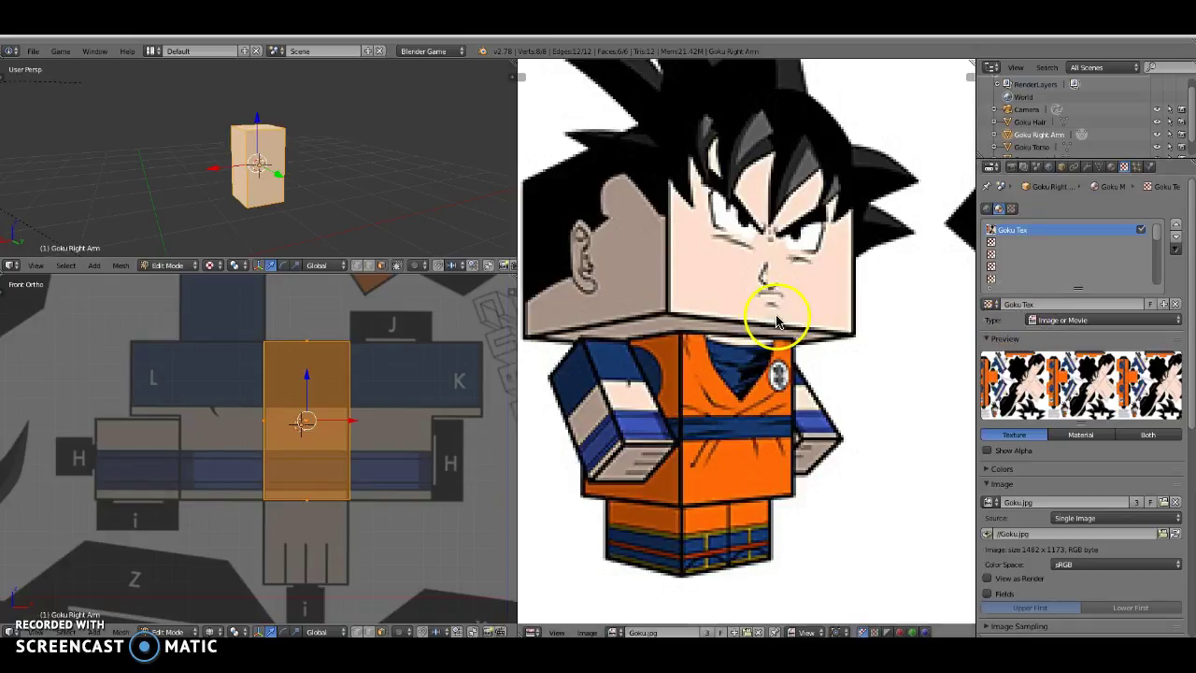
click(988, 304)
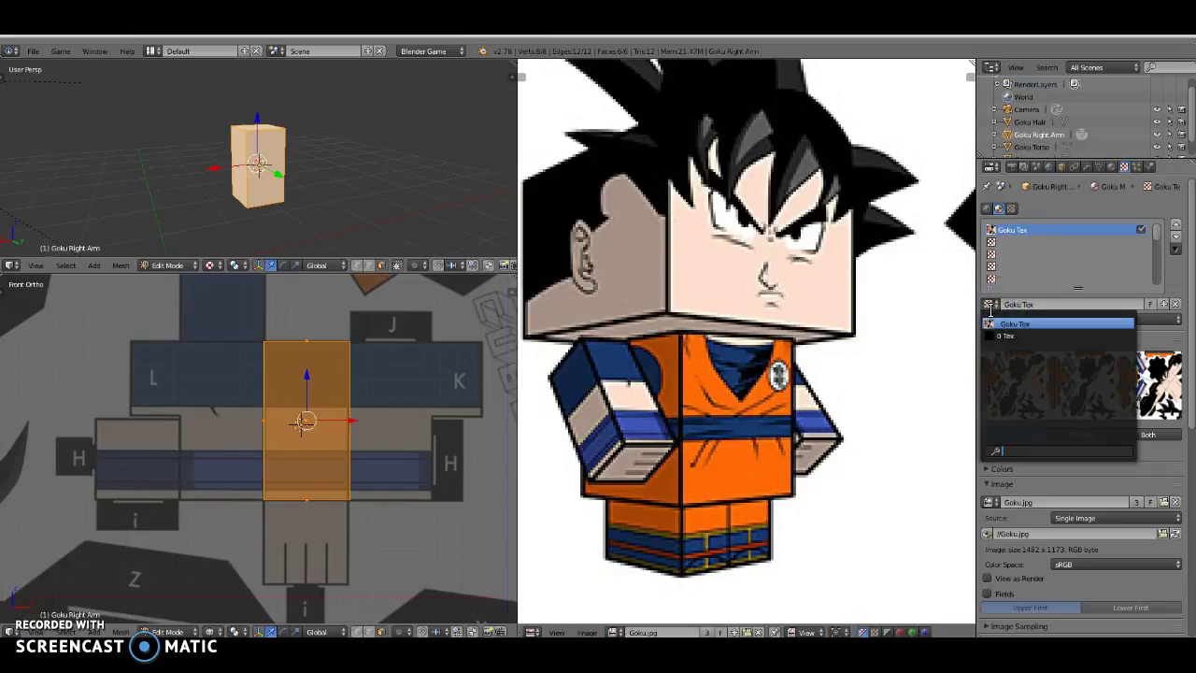
click(1015, 323)
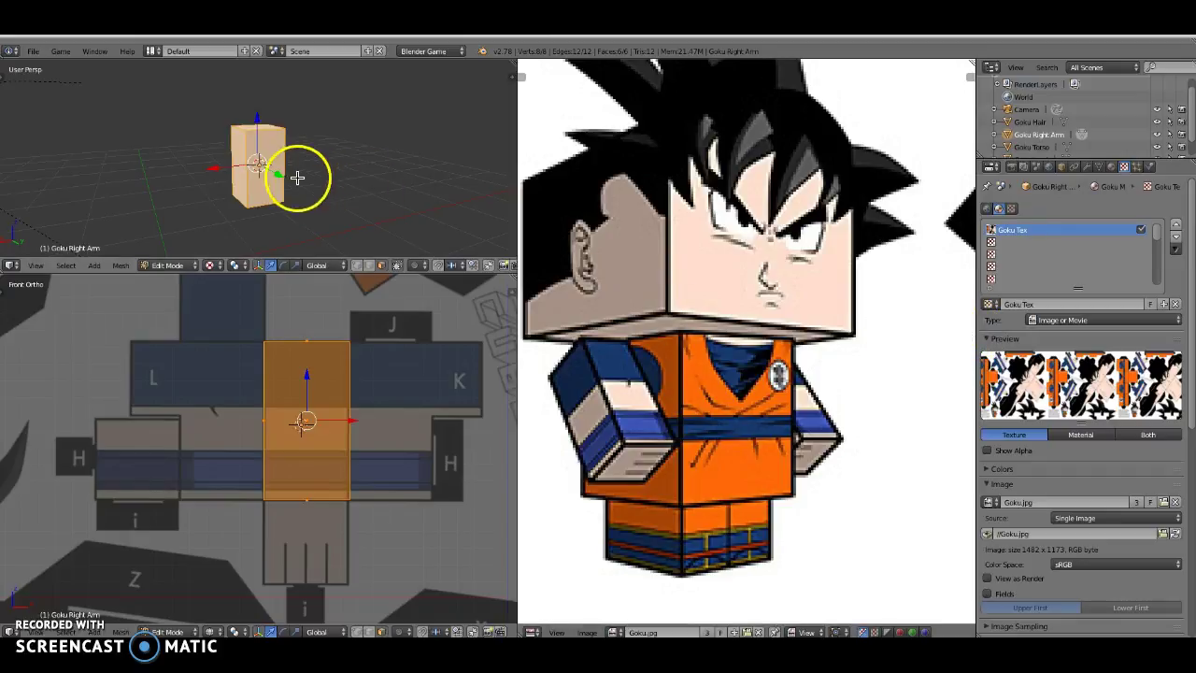
- Unwrap the whole arm mesh onto the Goku.jpg template image
scroll(599, 245, down, 6)
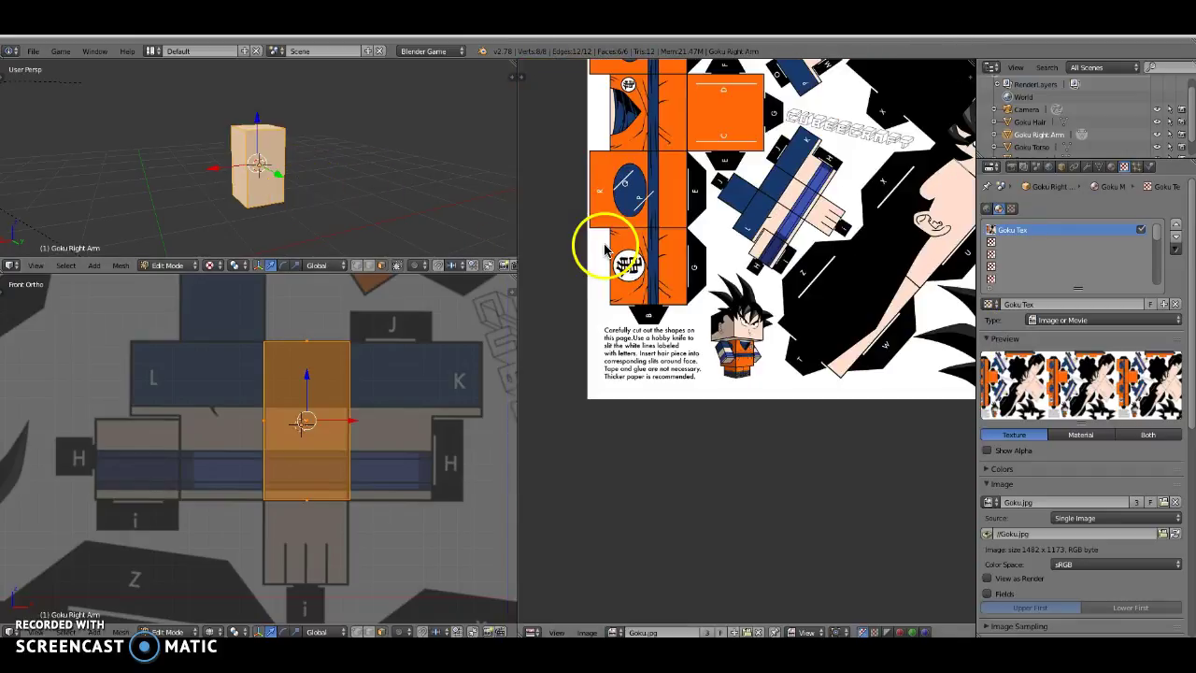
key(Tab)
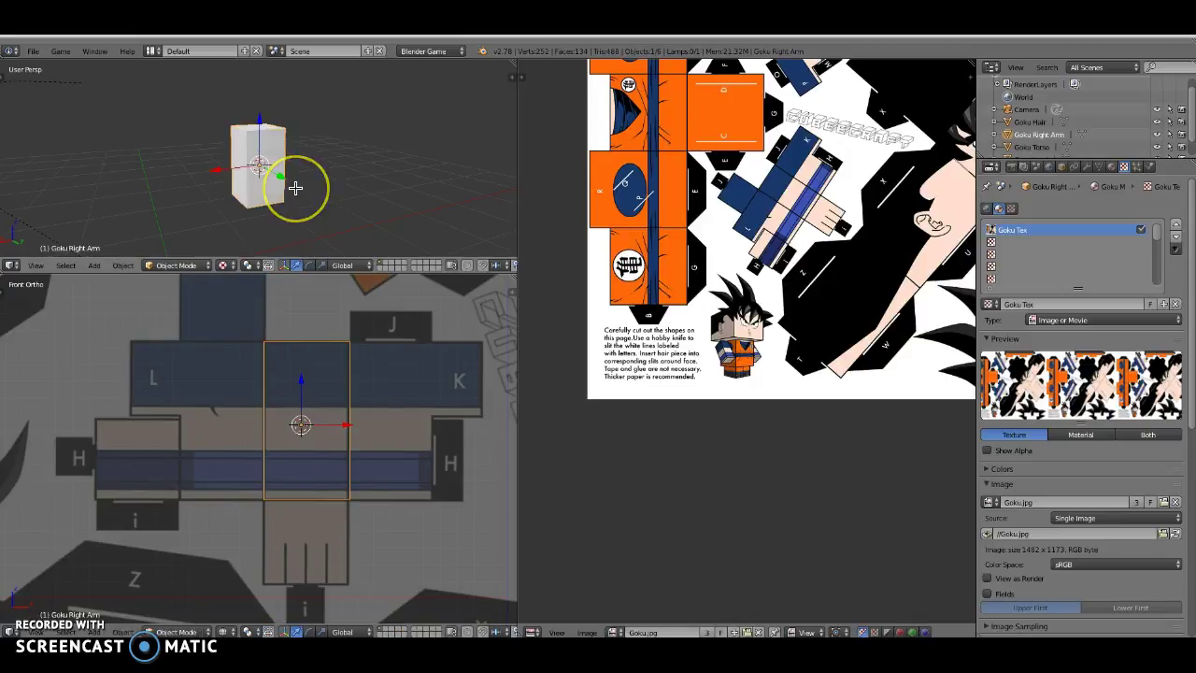
key(Tab)
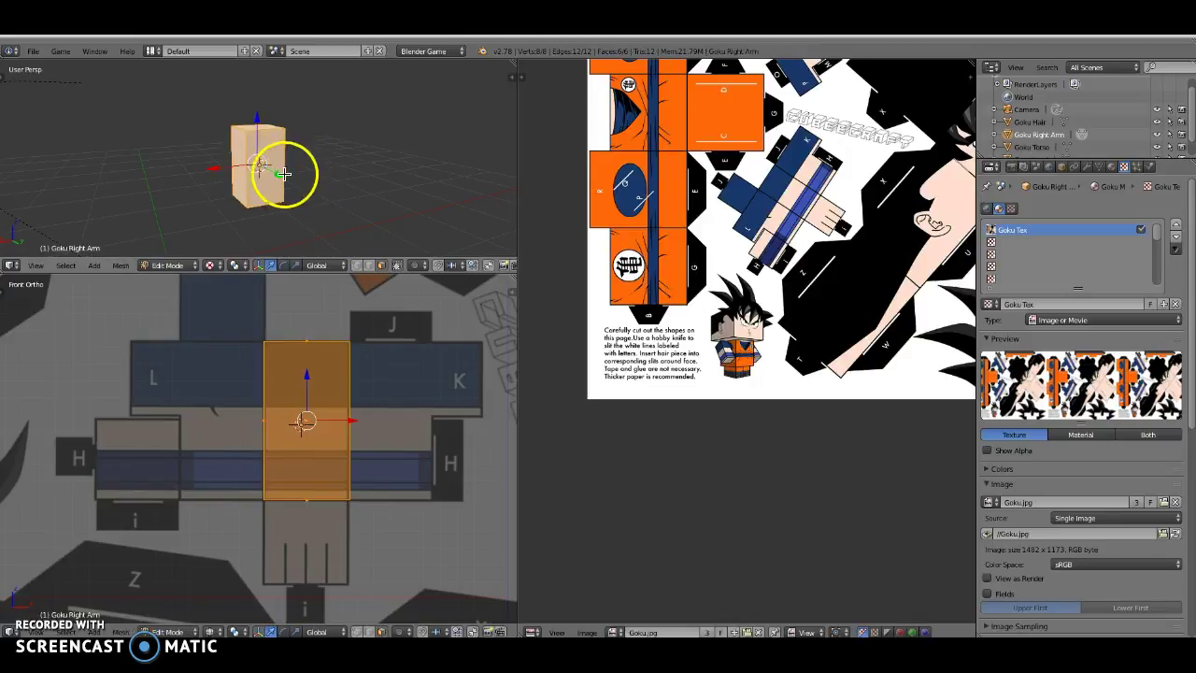
key(Tab)
key(Tab)
key(u)
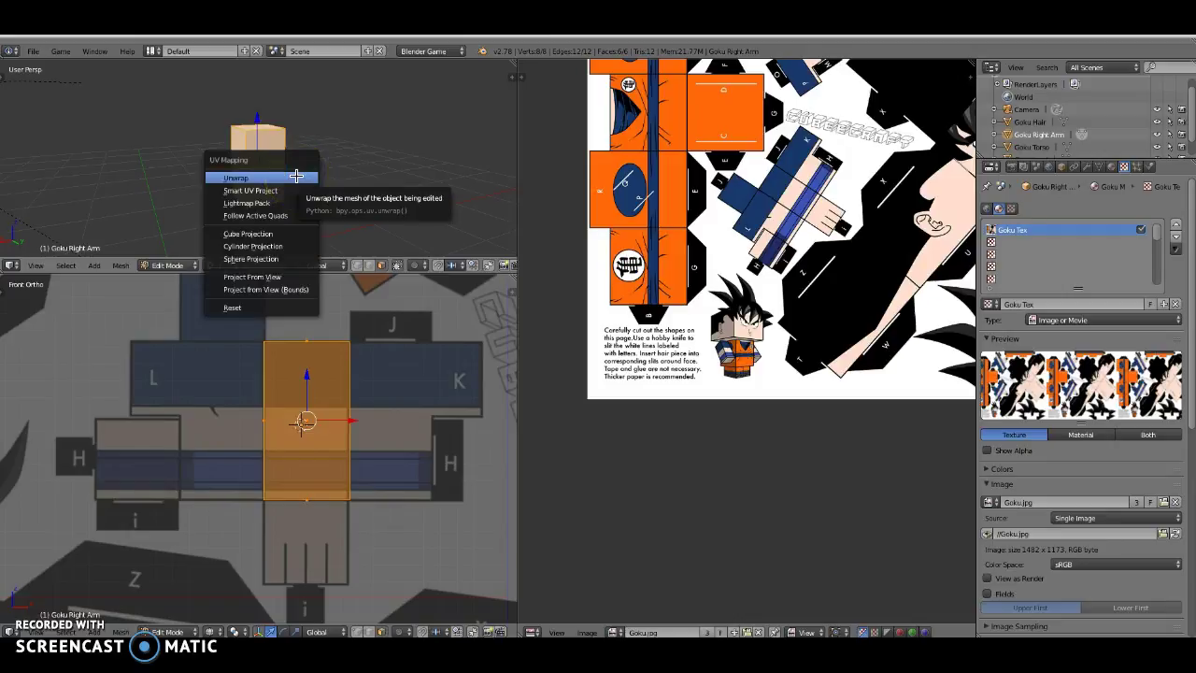
click(288, 181)
- Enlarge the perspective view and the UV editor around the unwrapped box, and save the file over the existing one
scroll(701, 259, down, 3)
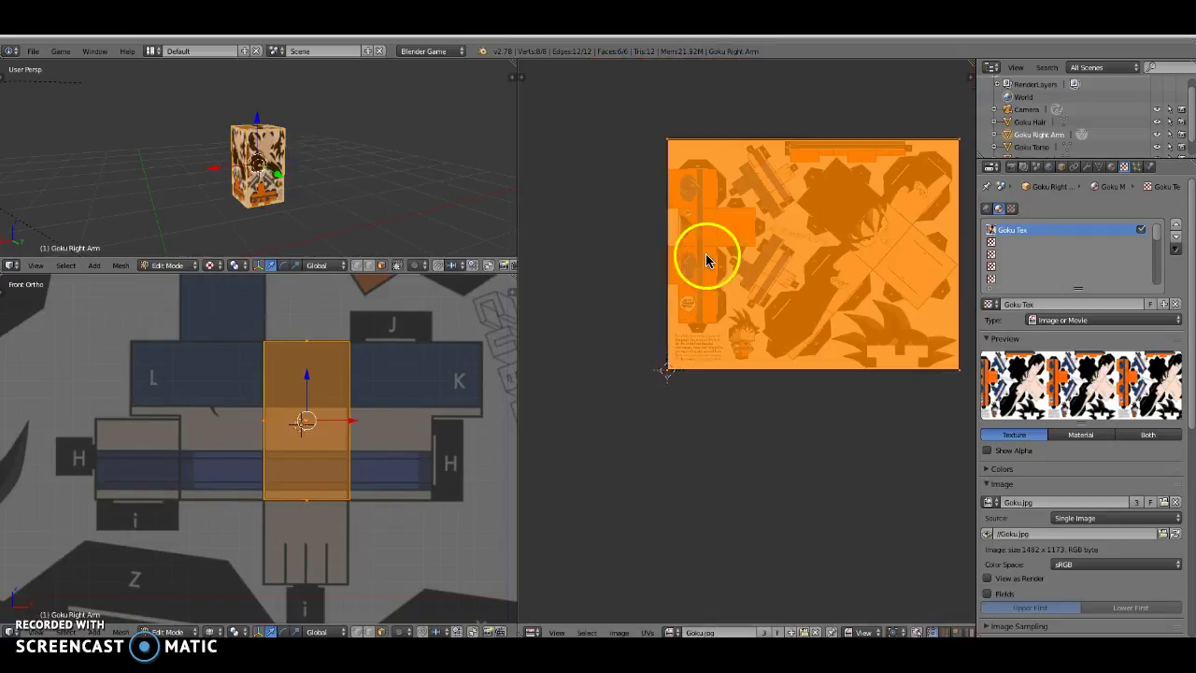
middle_drag(740, 256, 730, 257)
scroll(312, 186, up, 5)
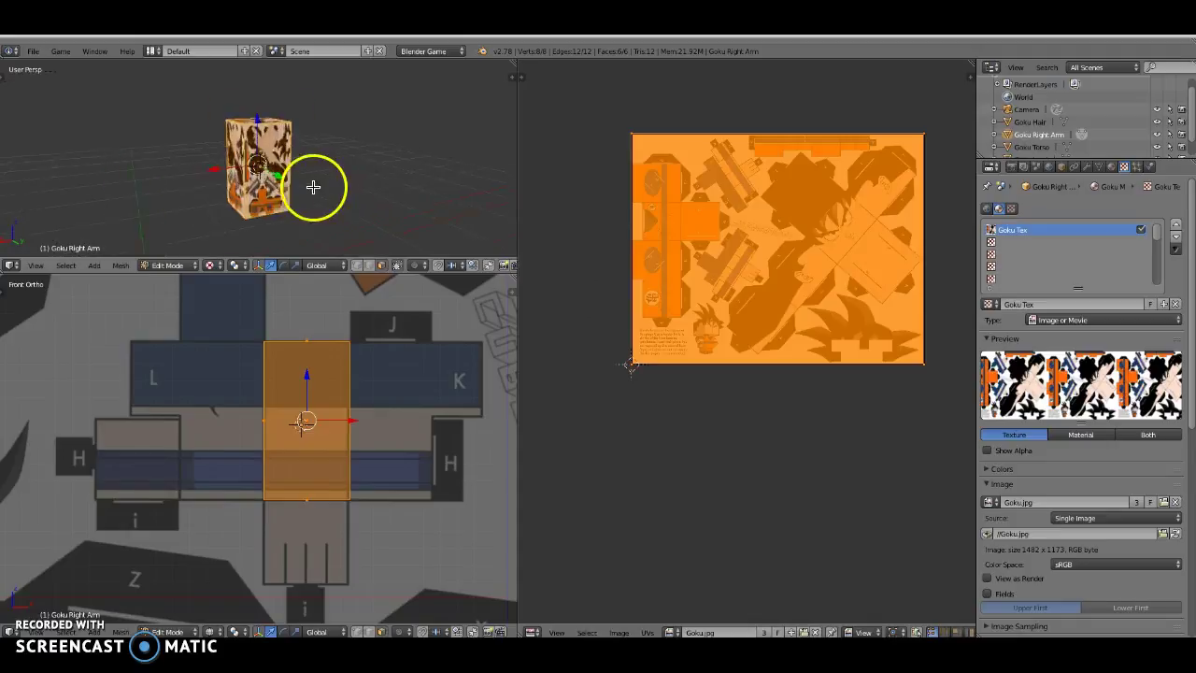
drag(354, 271, 373, 411)
right_click(300, 476)
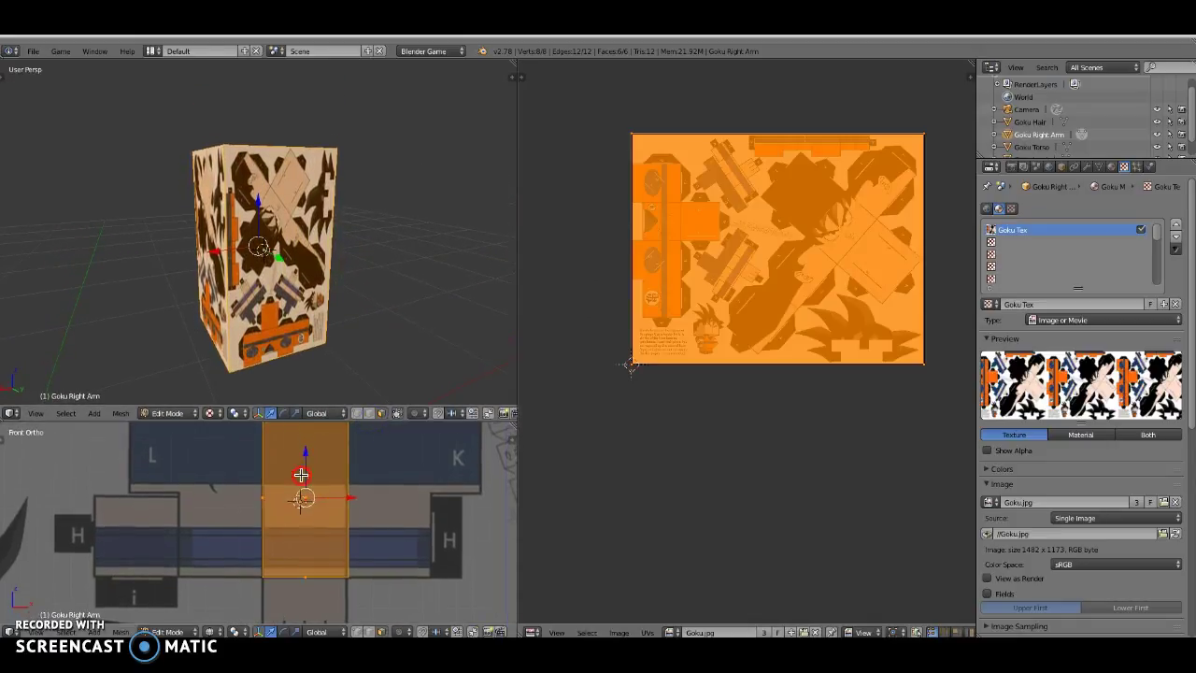
shift+middle_drag(300, 475, 268, 507)
scroll(747, 309, up, 1)
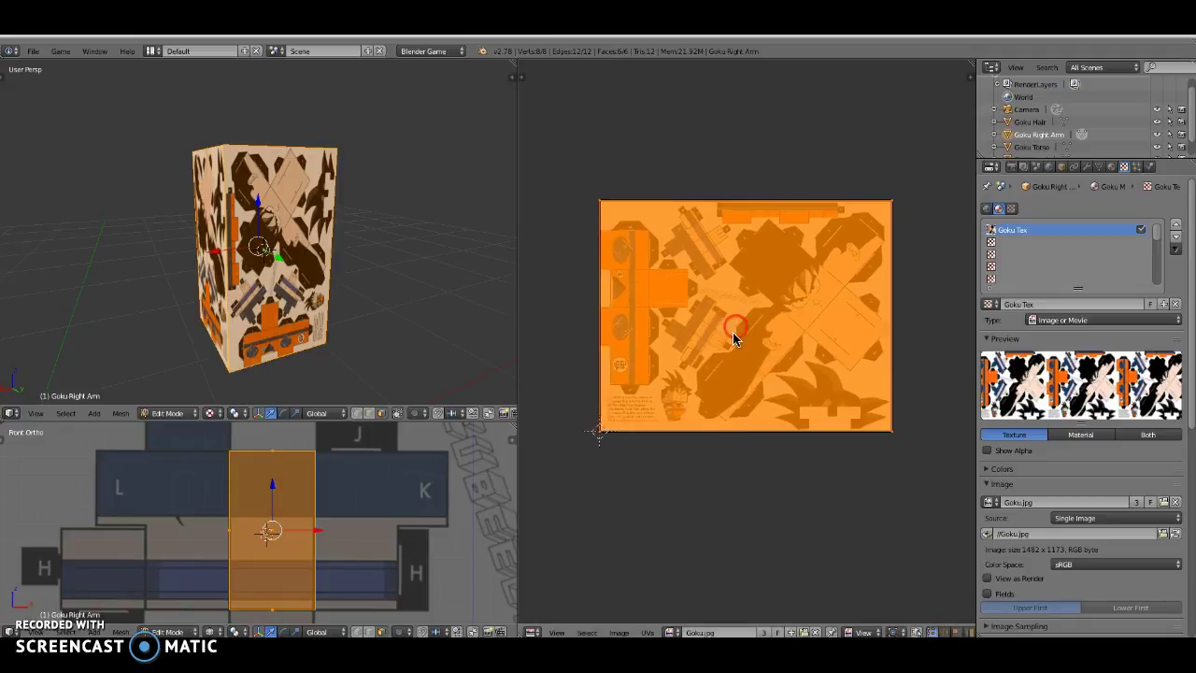
drag(976, 339, 1067, 338)
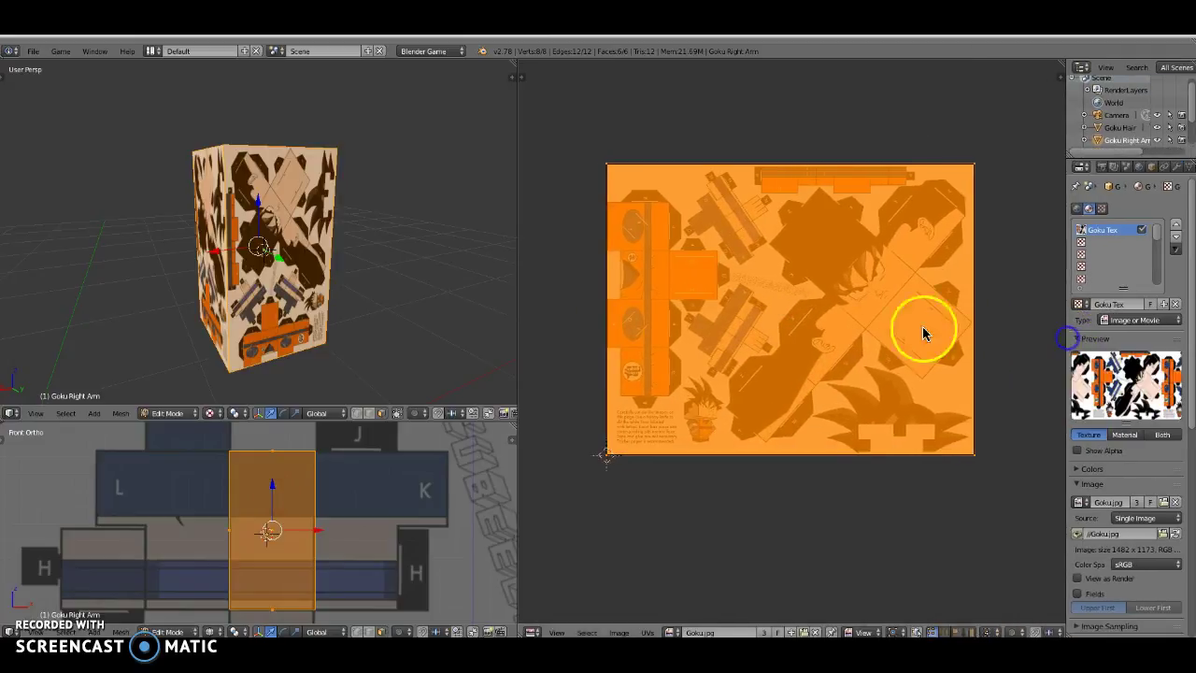
key(ctrl+s)
click(827, 298)
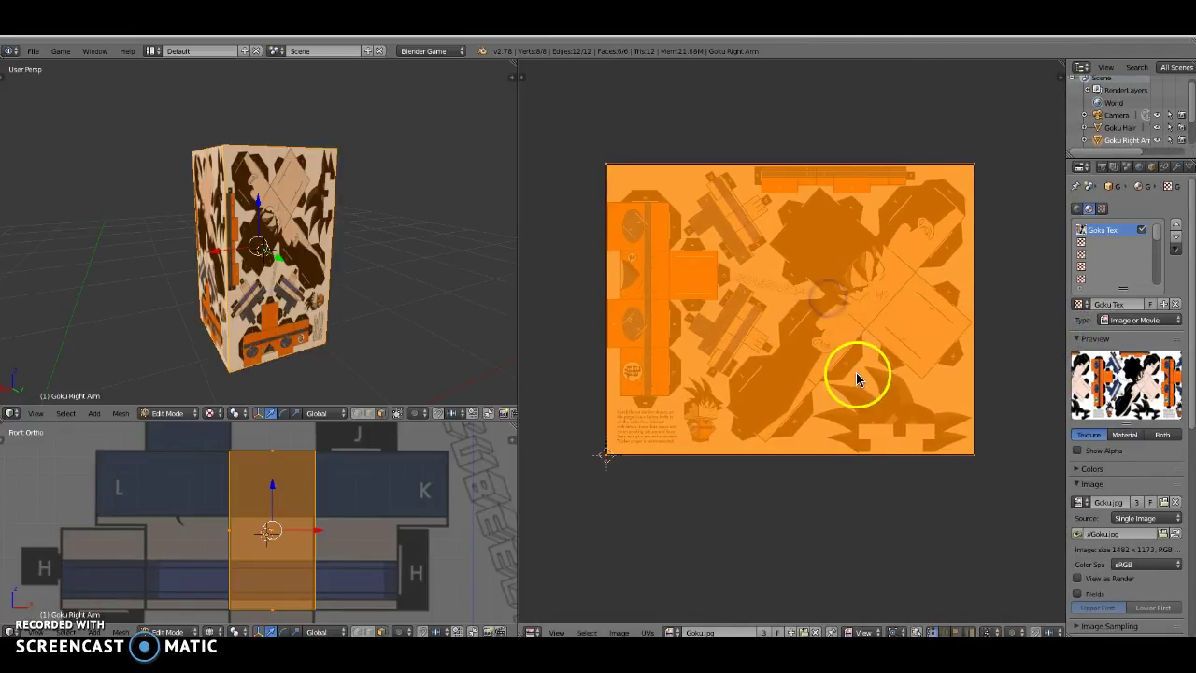
- Scale the arm's UV faces down and place them over the lower arm template, centred near its middle column
key(s)
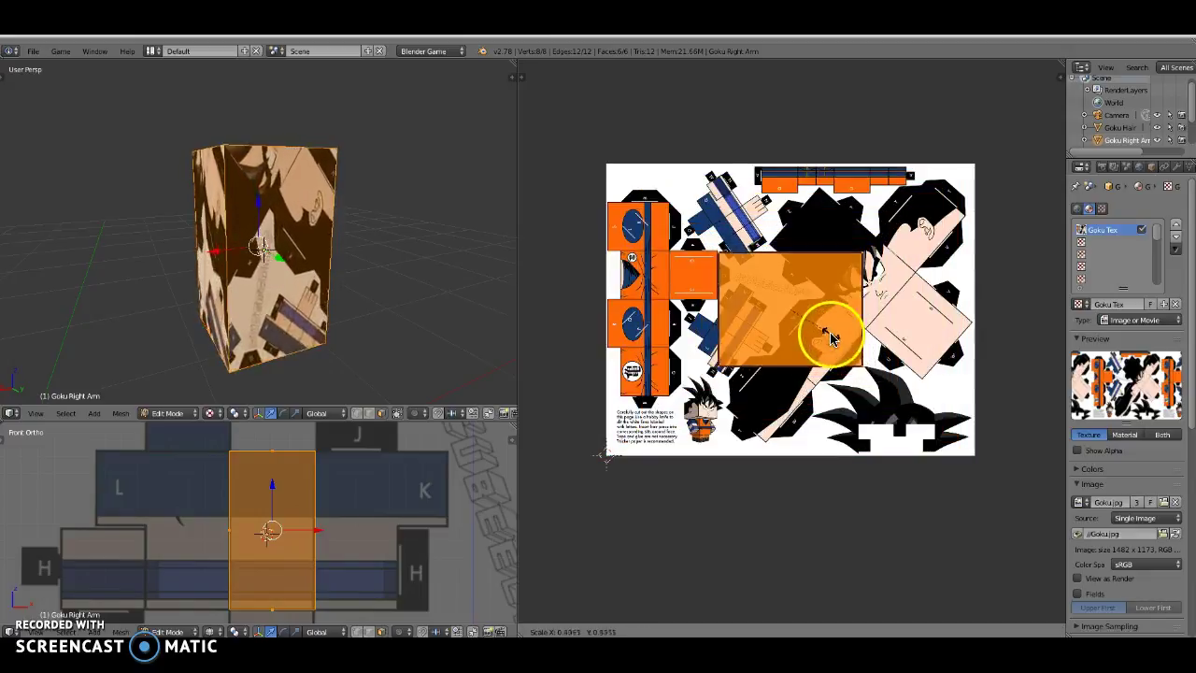
click(816, 314)
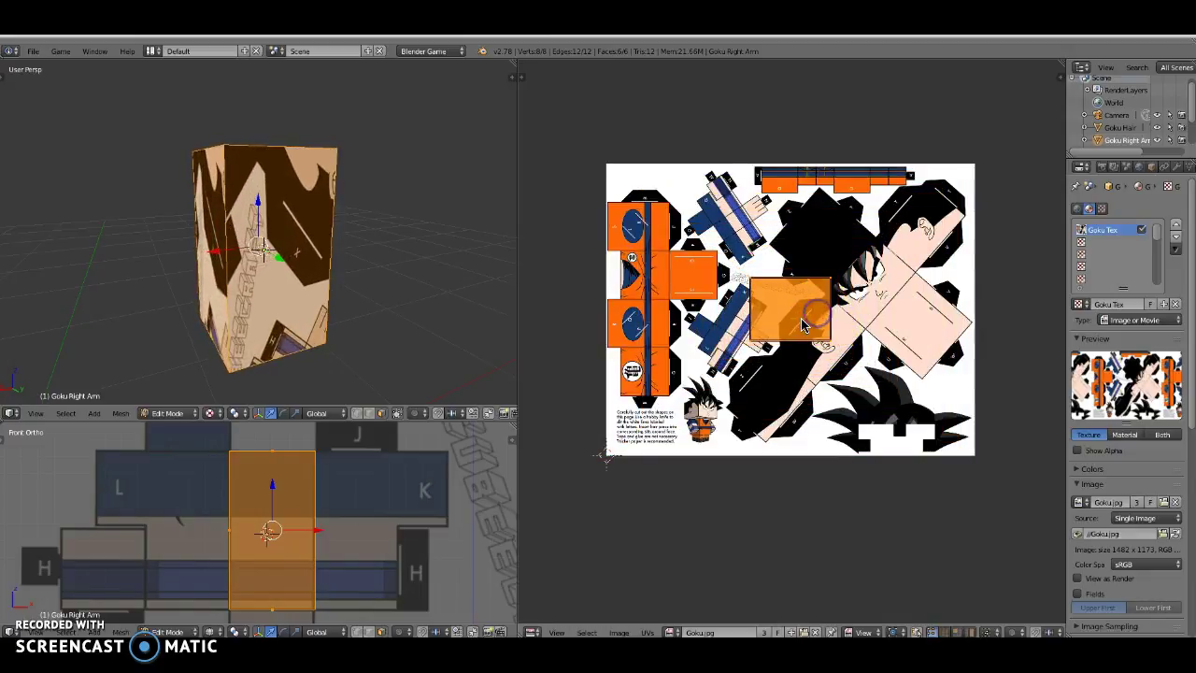
key(g)
click(734, 350)
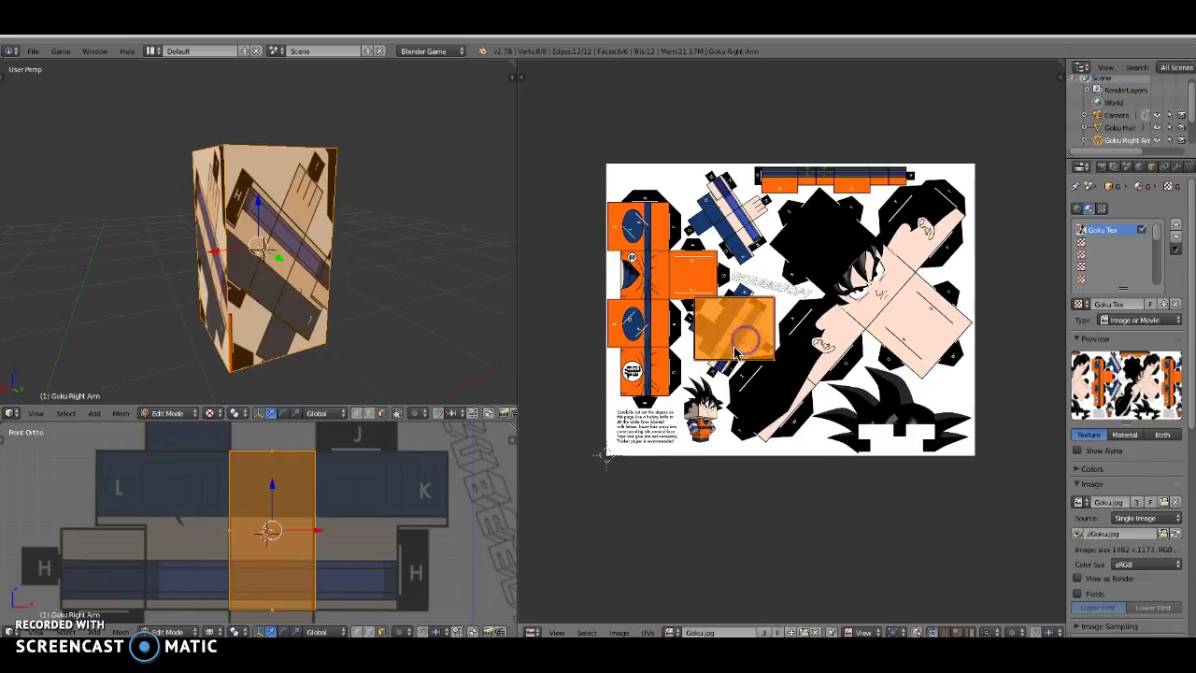
scroll(734, 350, up, 5)
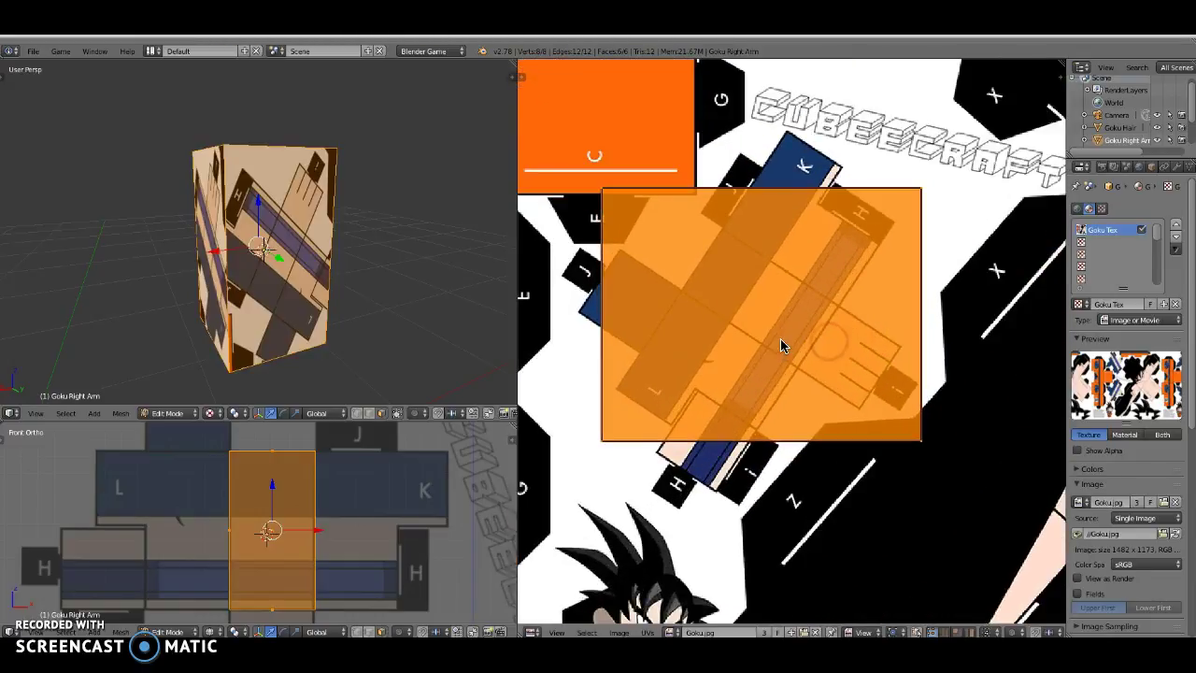
middle_drag(780, 338, 793, 337)
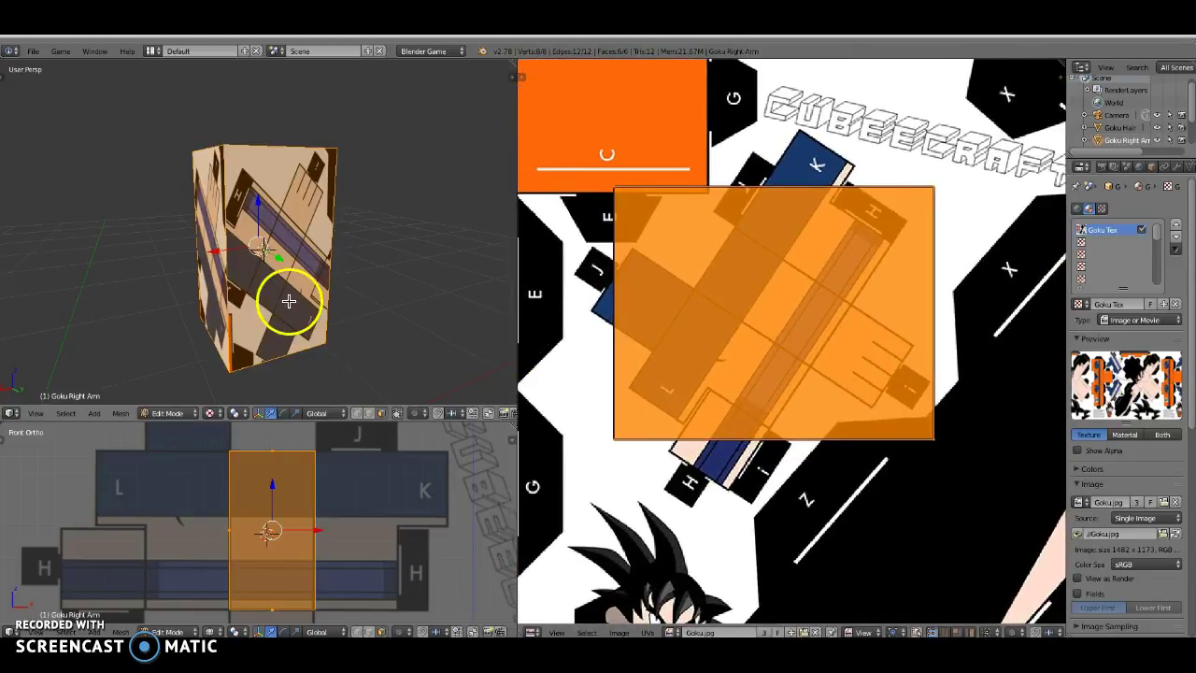
key(s)
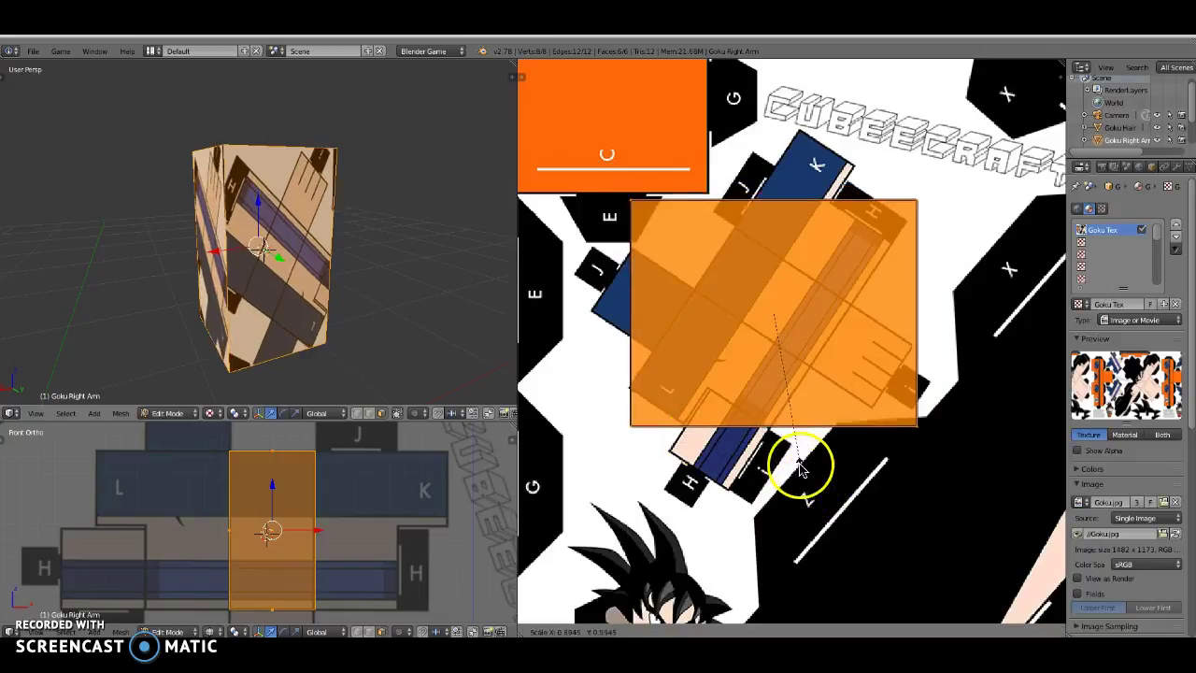
click(787, 436)
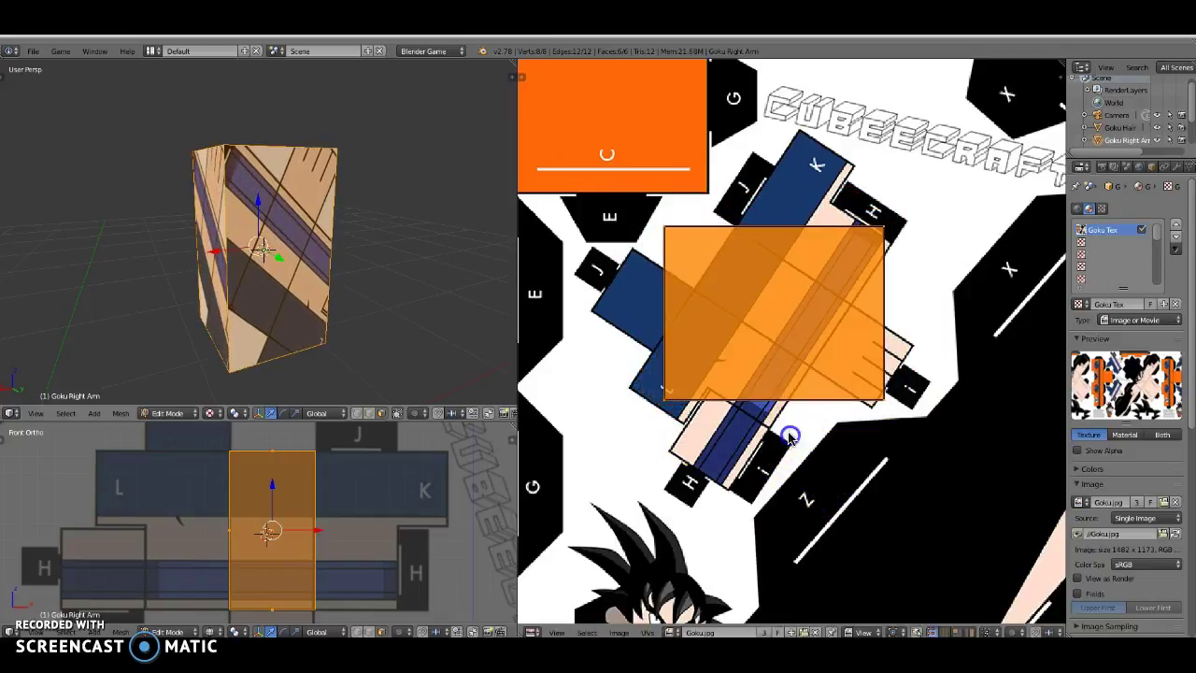
- Select only the arm box's front face, which faces the template in the front view
right_click(285, 292)
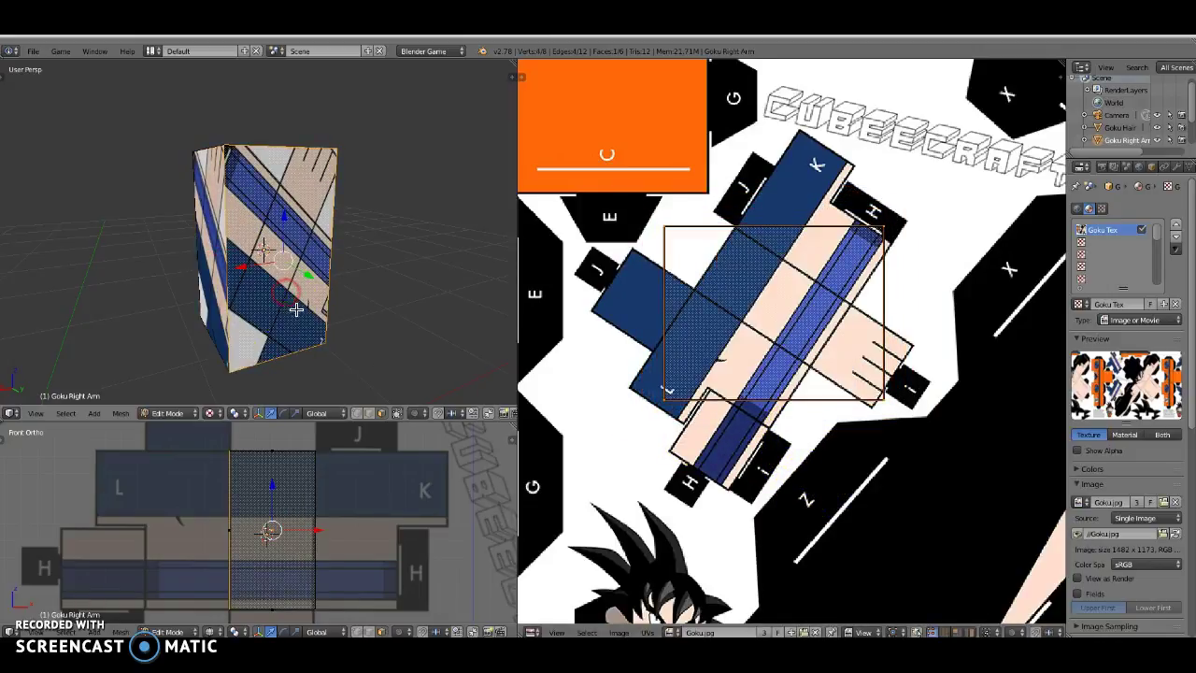
right_click(287, 511)
middle_drag(299, 315, 335, 316)
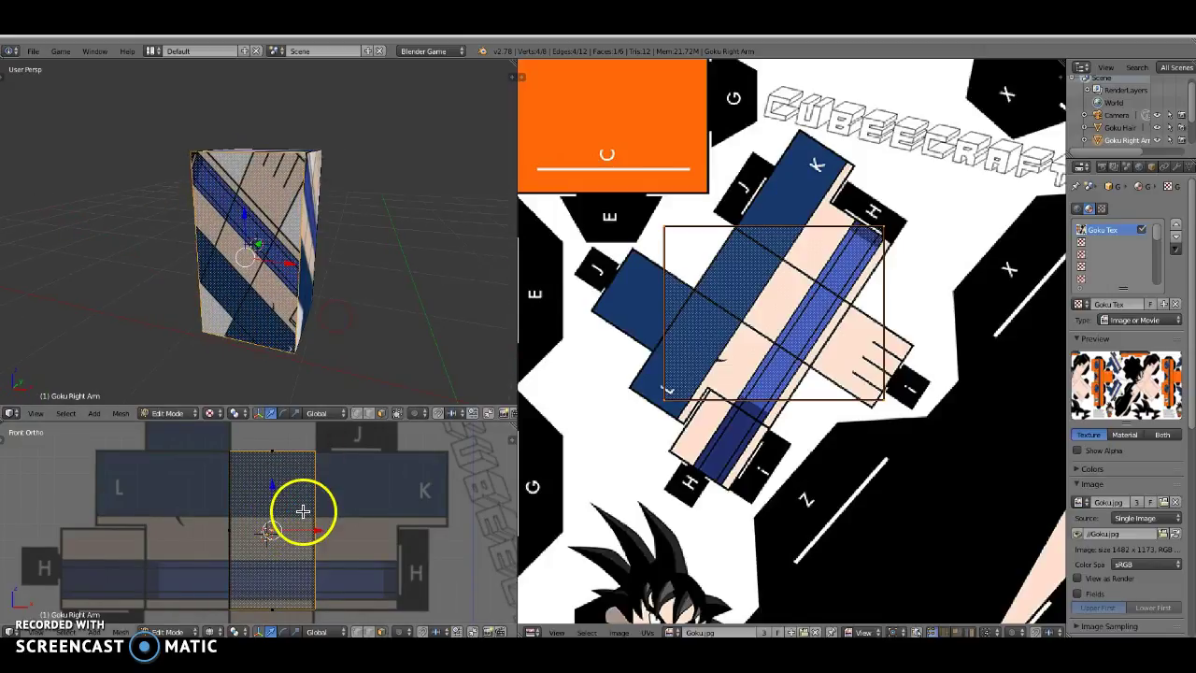
scroll(302, 511, down, 2)
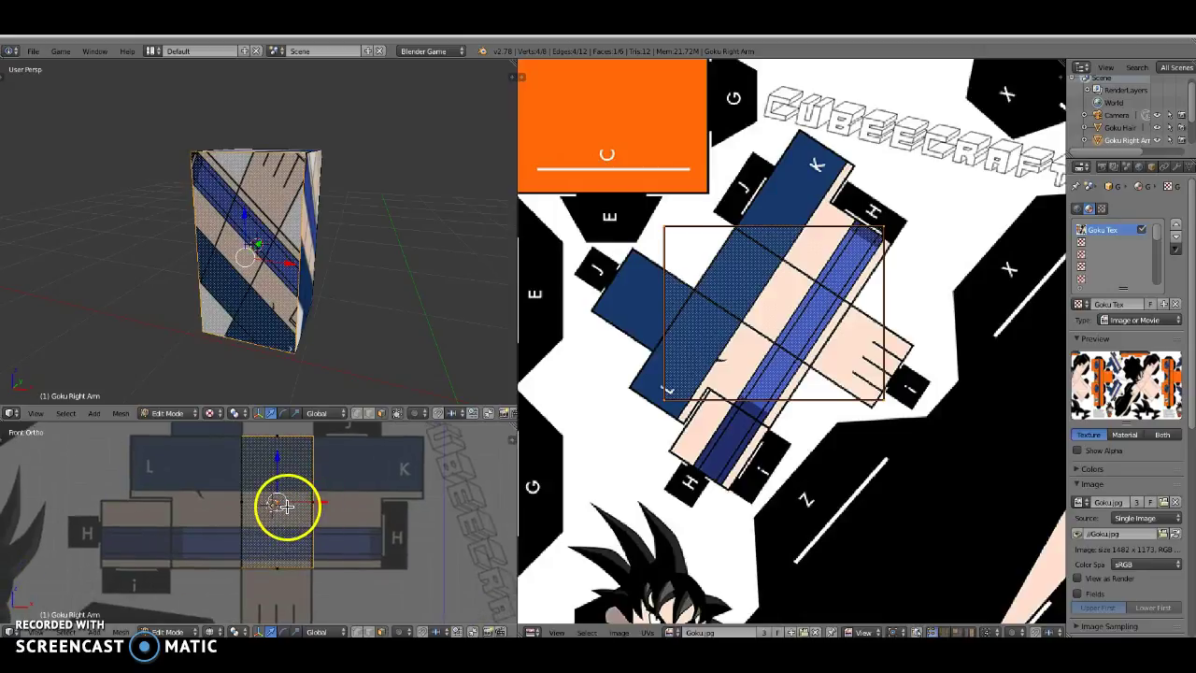
- Rotate the front face's UVs parallel to the slanted arm template and scale them down around its middle column
right_click(276, 497)
right_click(276, 497)
middle_drag(263, 295, 242, 259)
click(750, 373)
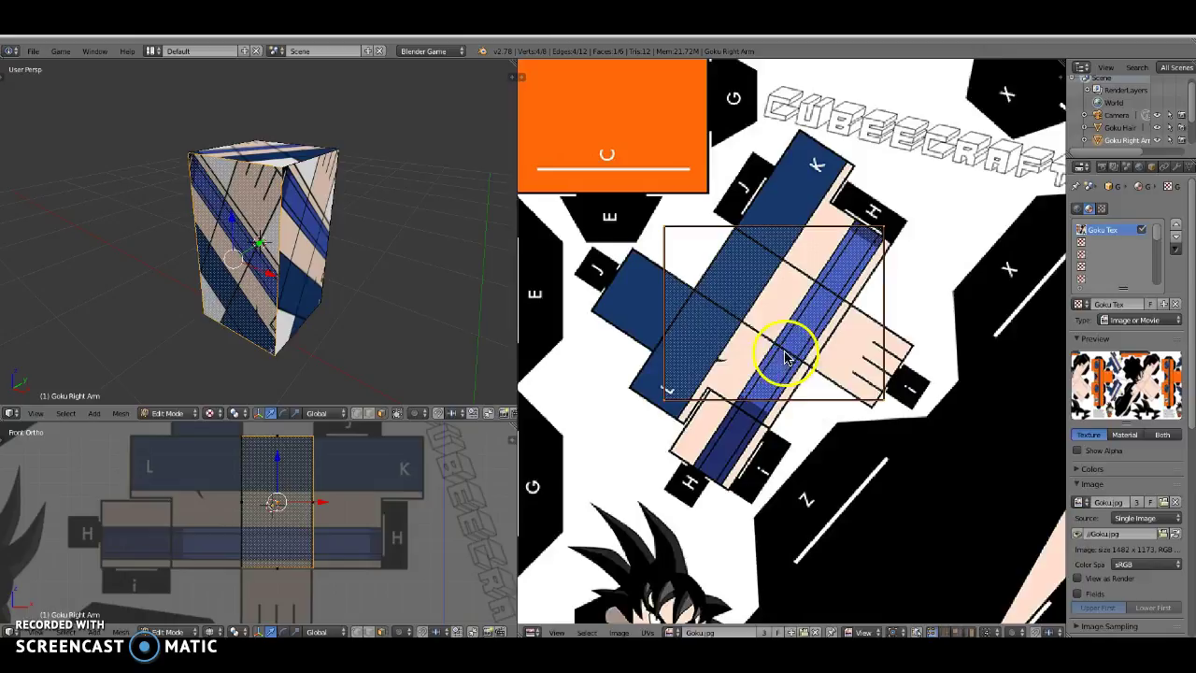
click(735, 361)
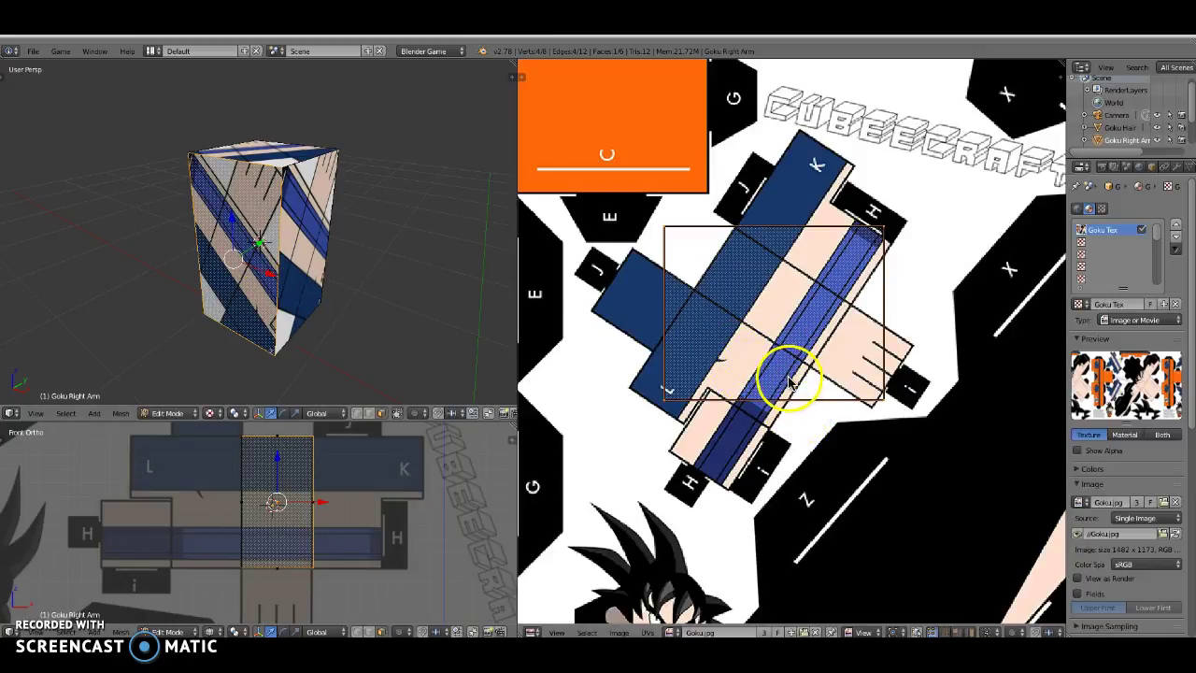
key(r)
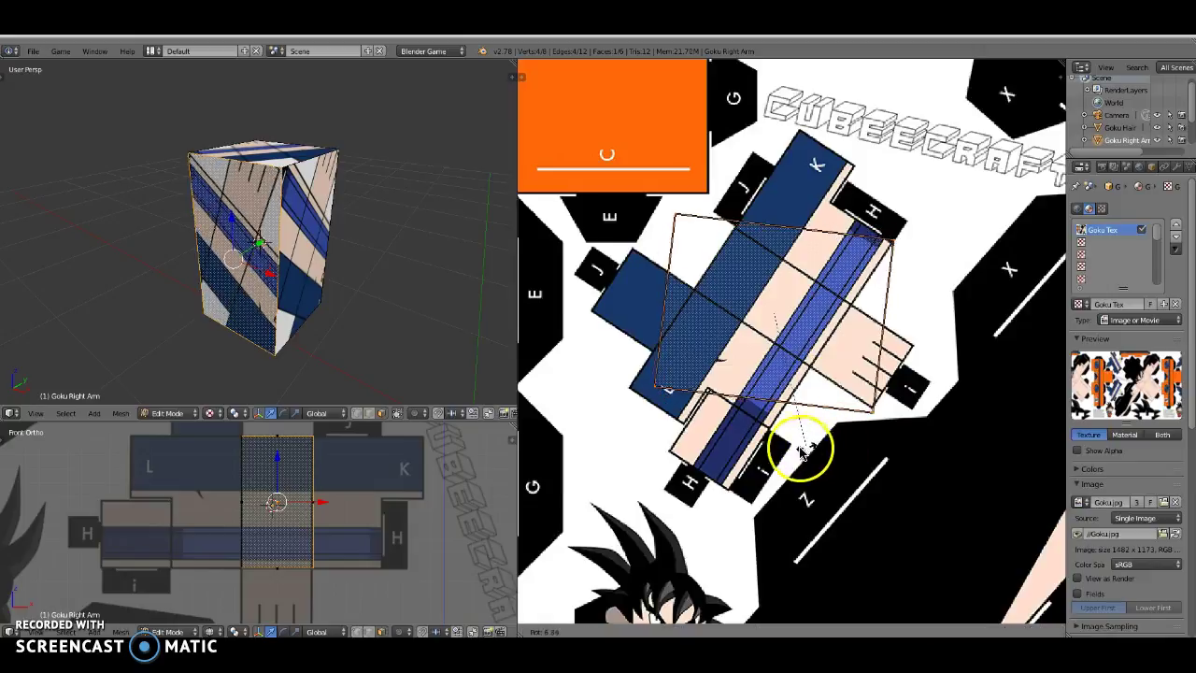
click(745, 434)
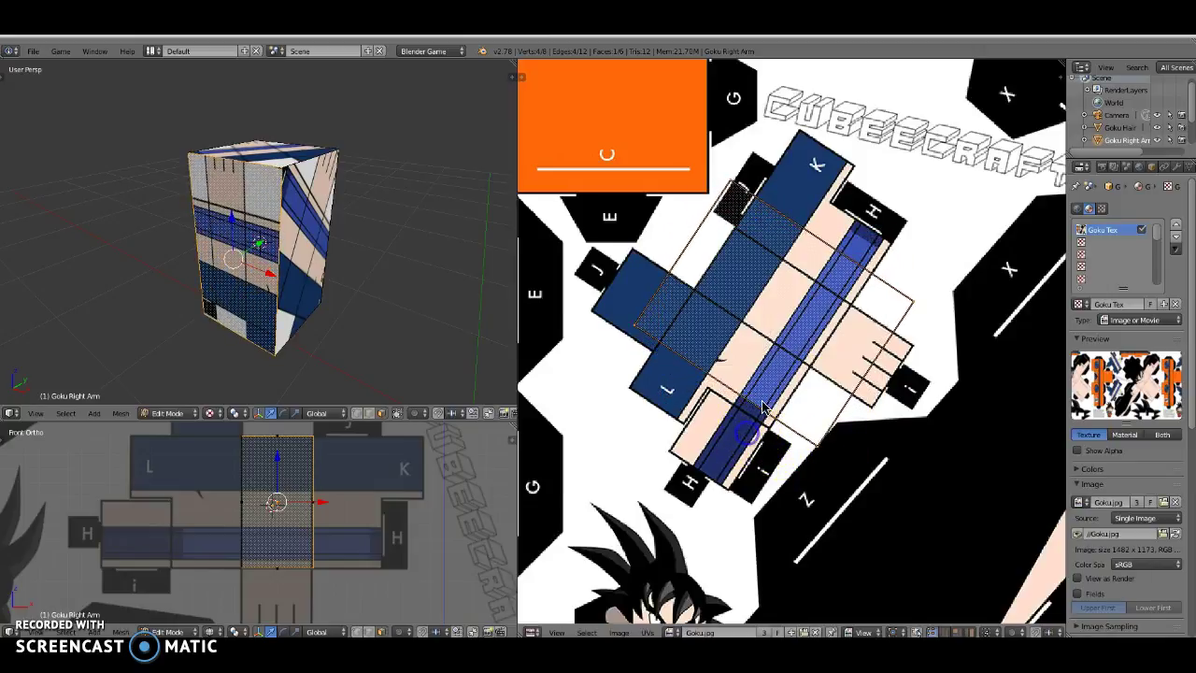
key(r)
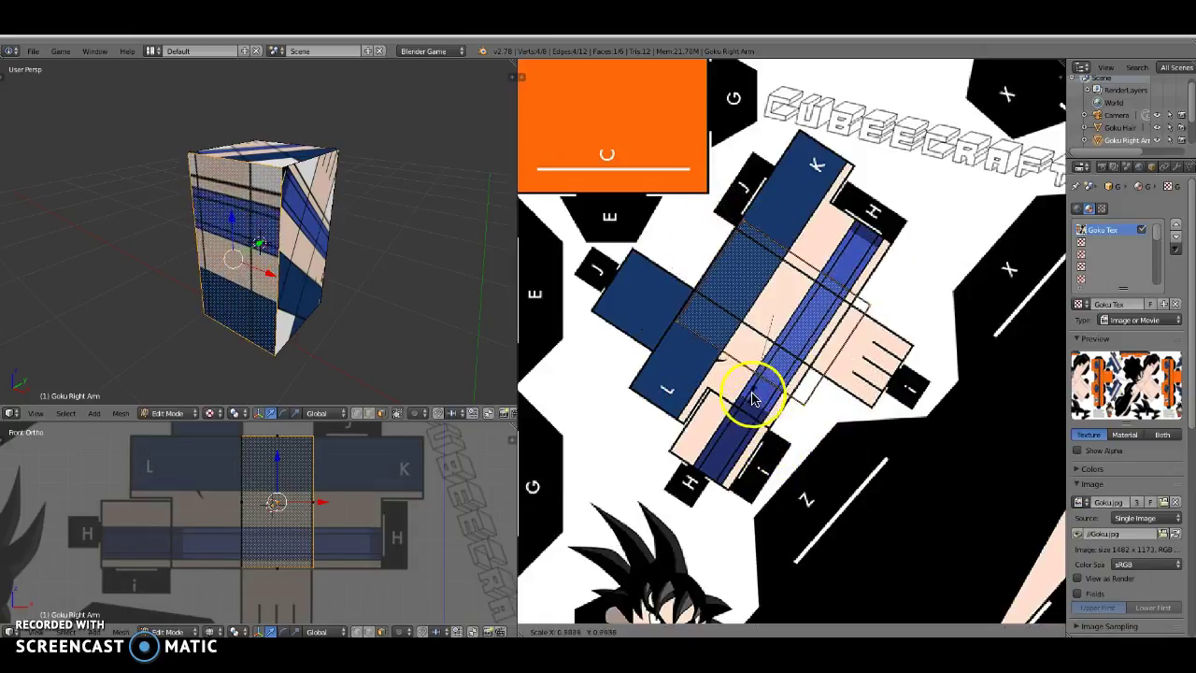
click(753, 392)
middle_drag(769, 374, 795, 373)
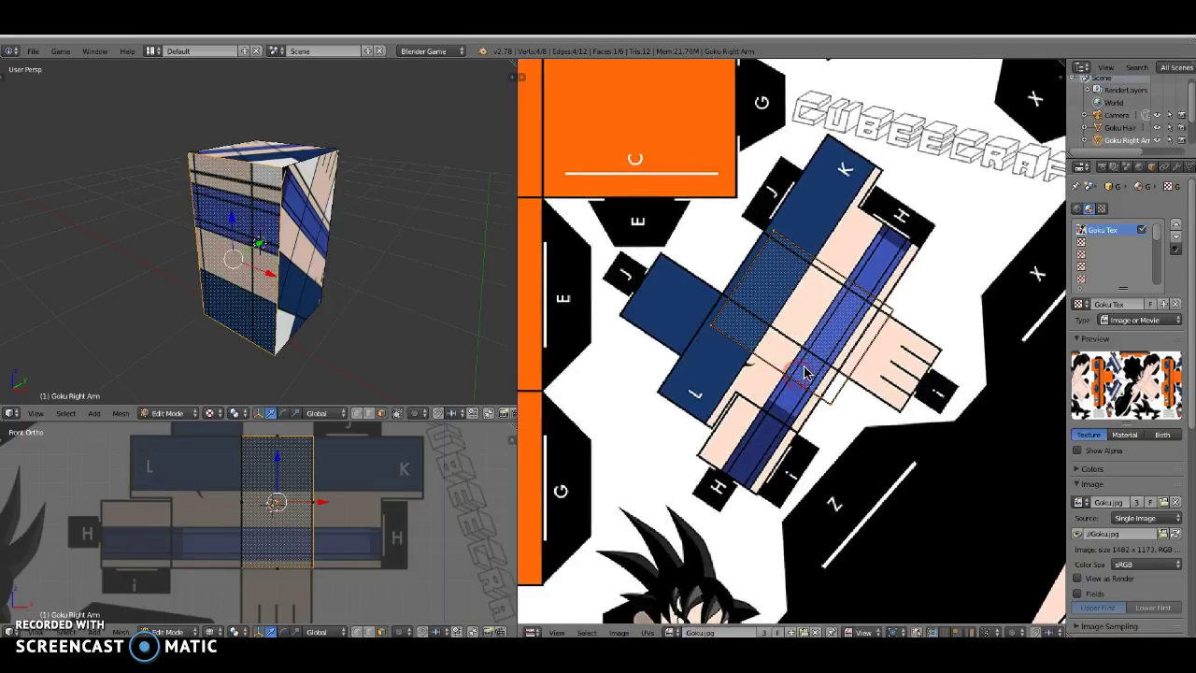
- Try enlarging the front face's UVs and shifting them over the arm template's middle column
key(s)
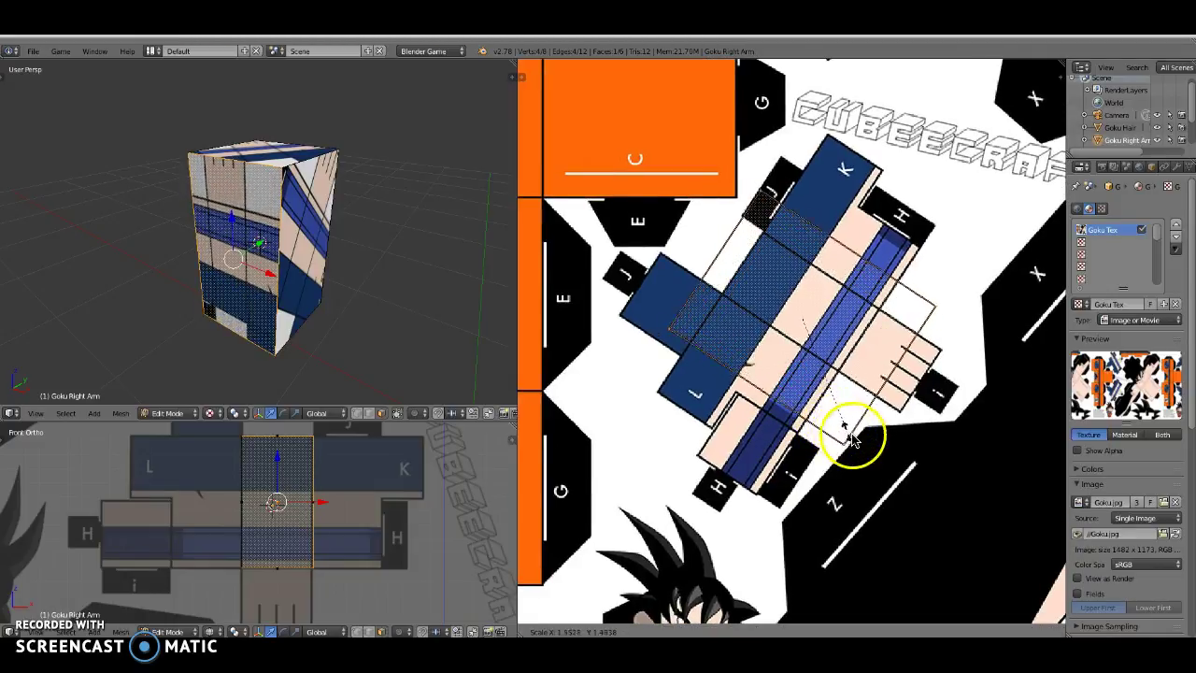
click(852, 437)
key(g)
click(835, 415)
scroll(812, 371, up, 1)
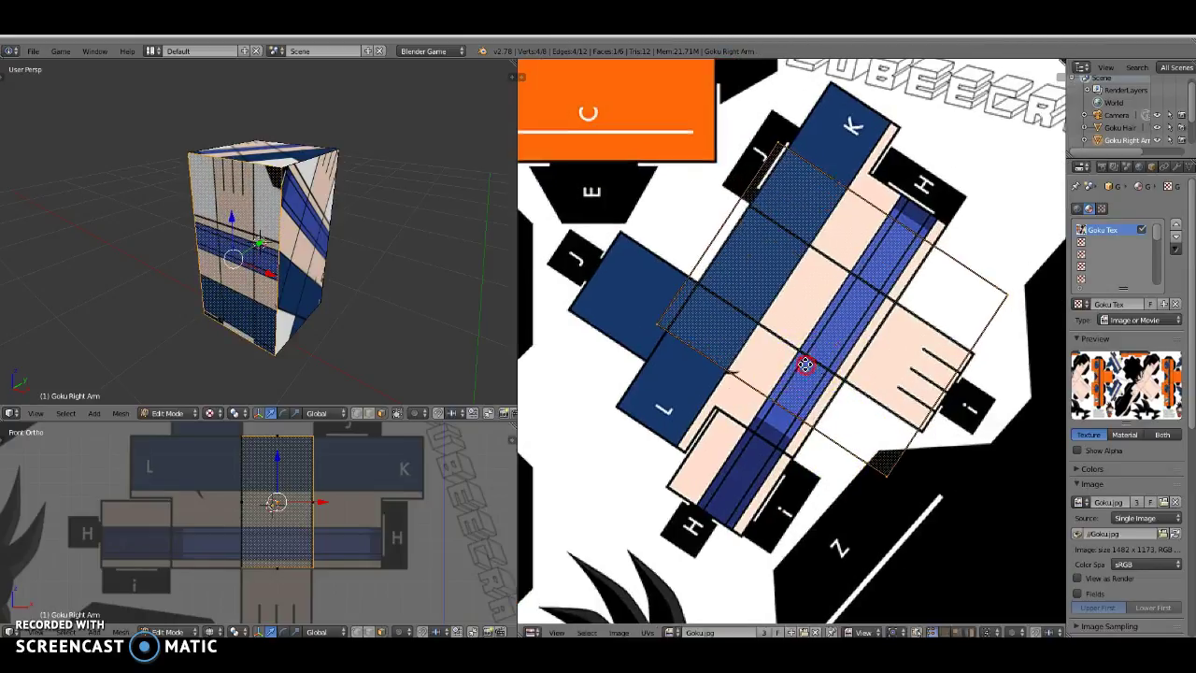
middle_drag(803, 370, 781, 377)
- Try rotating the front face's UVs by 180 degrees
middle_drag(293, 253, 262, 242)
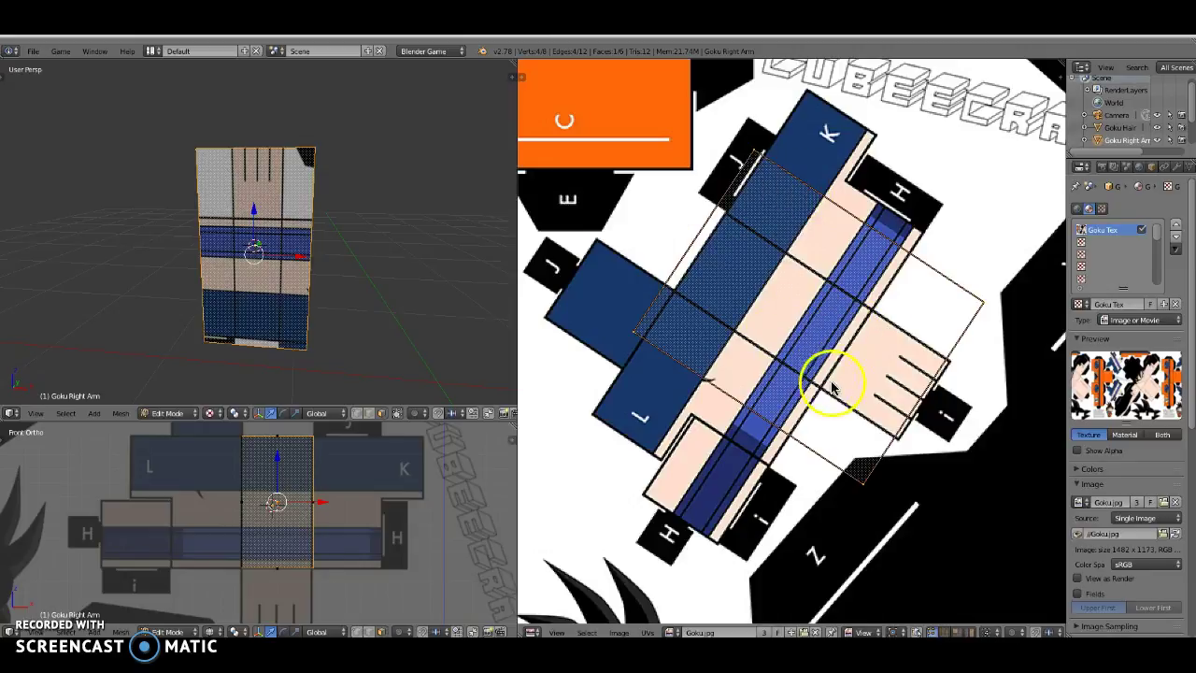
text(r)
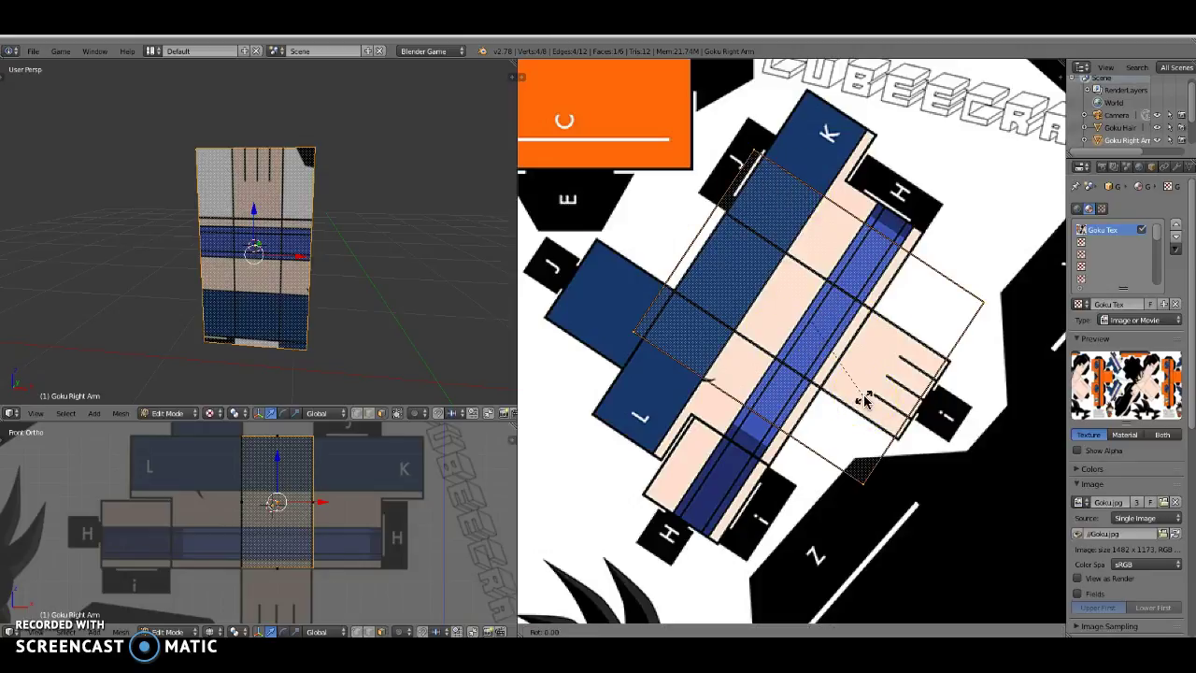
text(180)
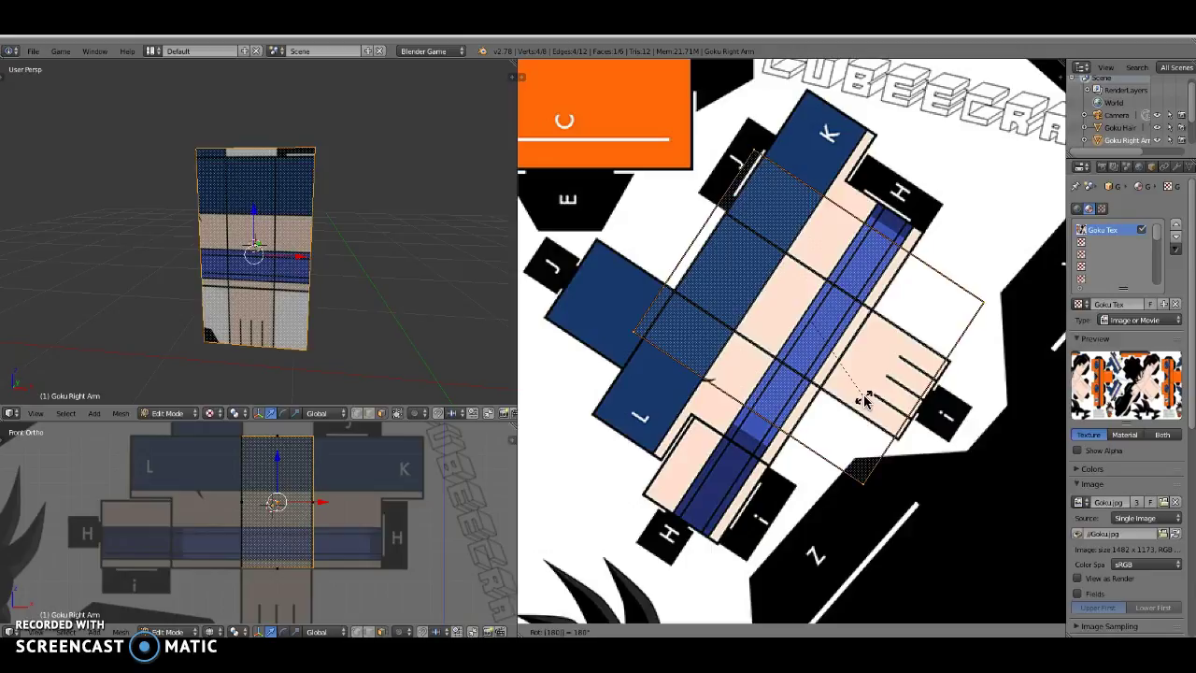
key(Return)
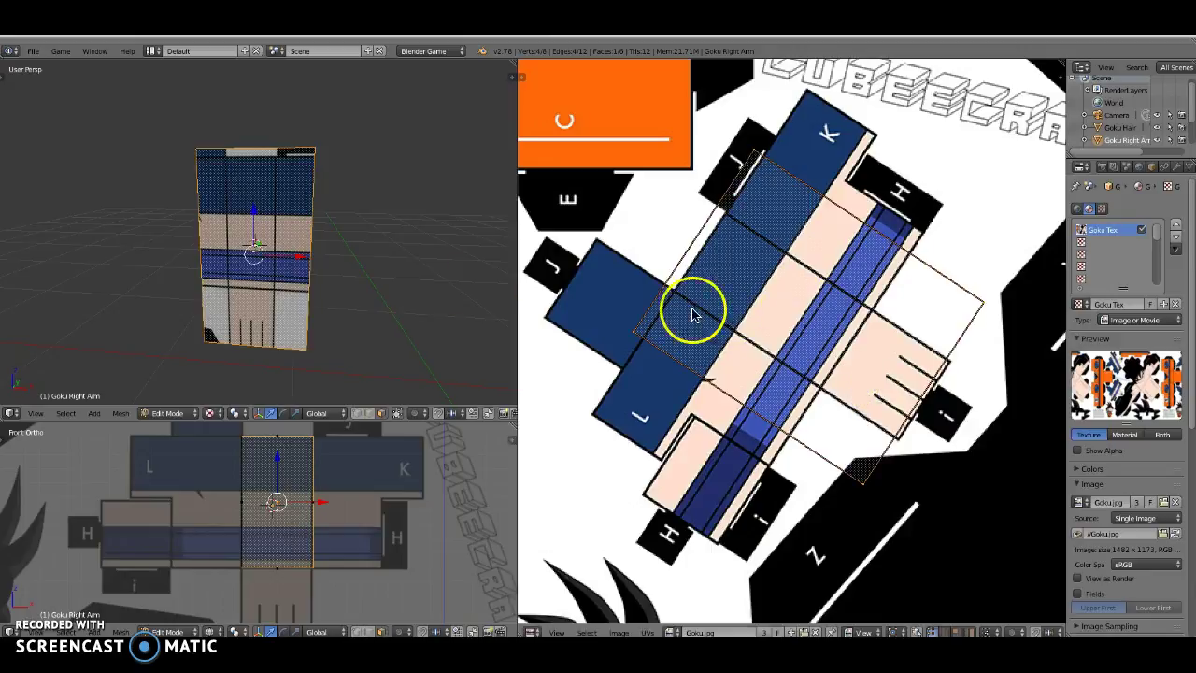
- Undo the mesh selection changes and the 180-degree rotation of the front face's UVs
middle_drag(336, 252, 307, 259)
key(a)
key(a)
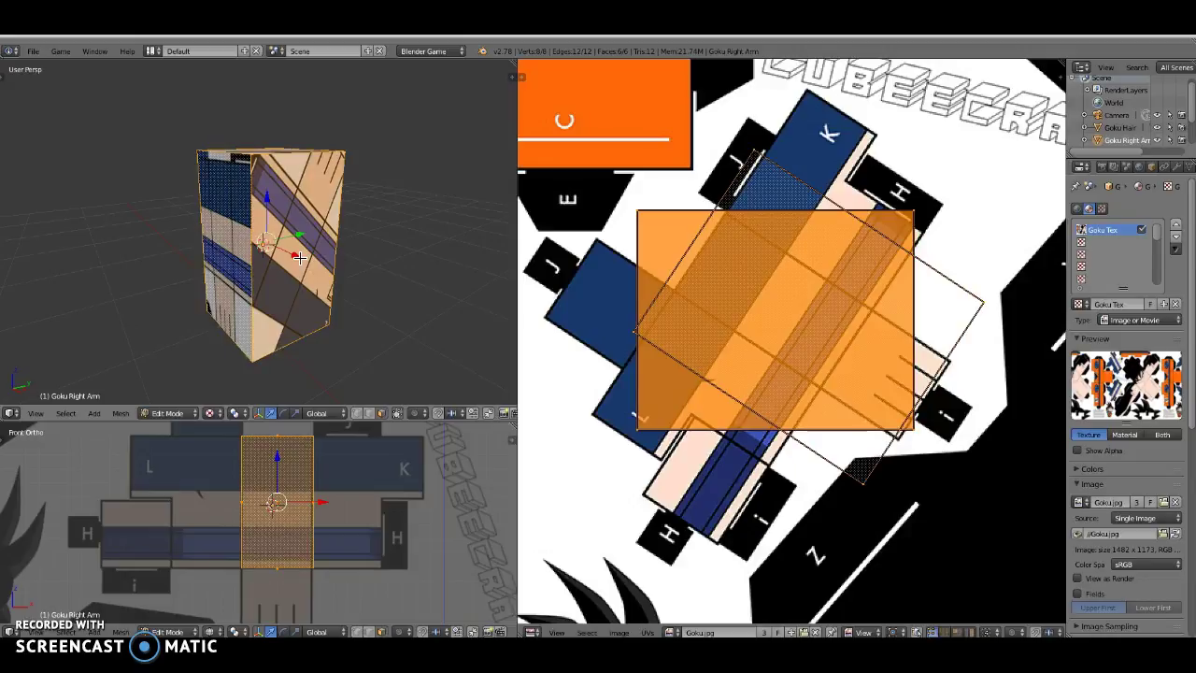
key(a)
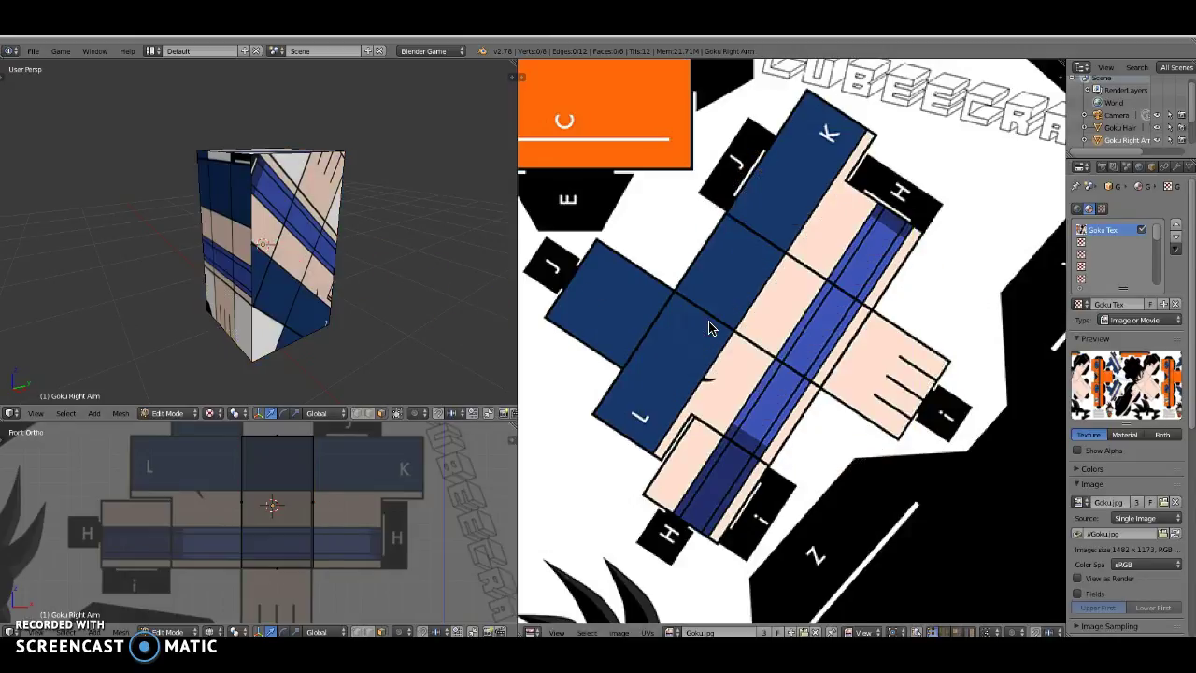
key(ctrl+z)
key(ctrl+z)
key(ctrl+z)
key(ctrl+z)
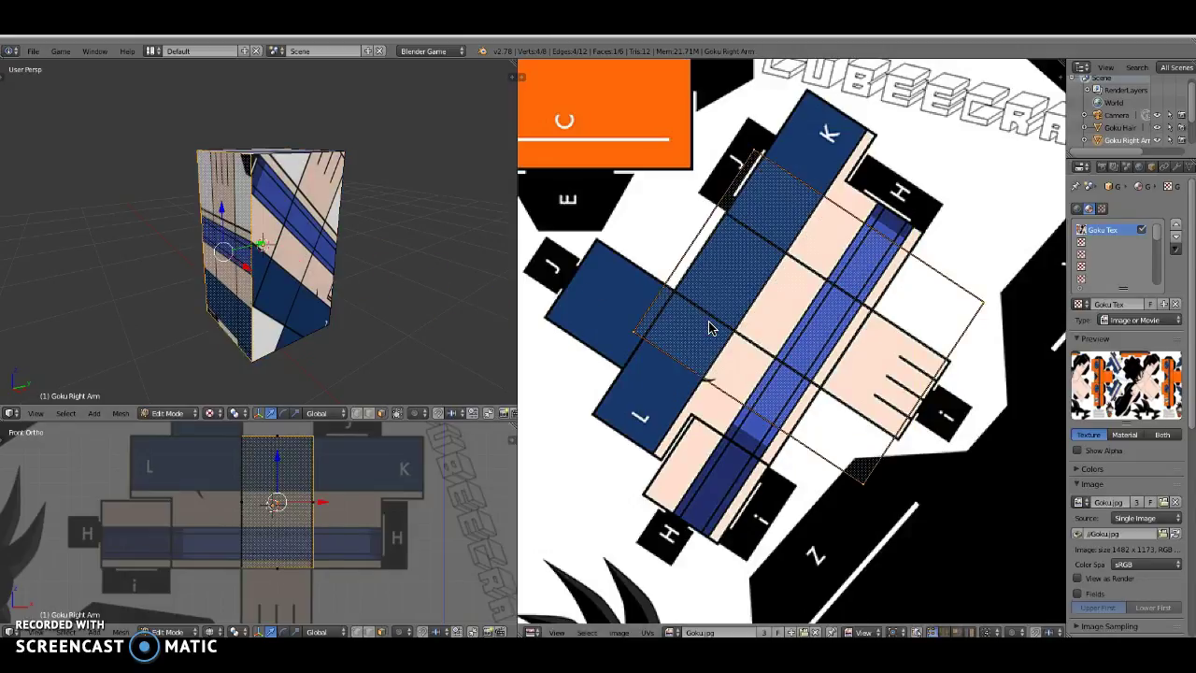
- Undo the enlargement of the front face's UVs, and clear the mesh selection
key(a)
key(a)
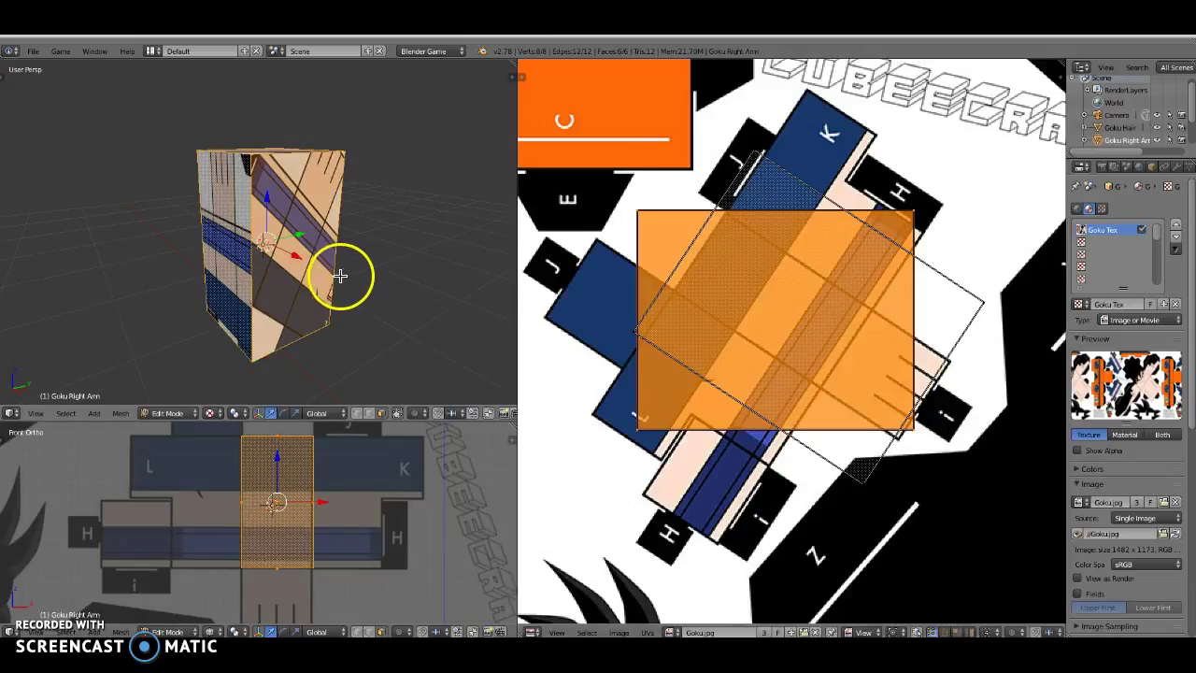
key(ctrl+z)
key(ctrl+z)
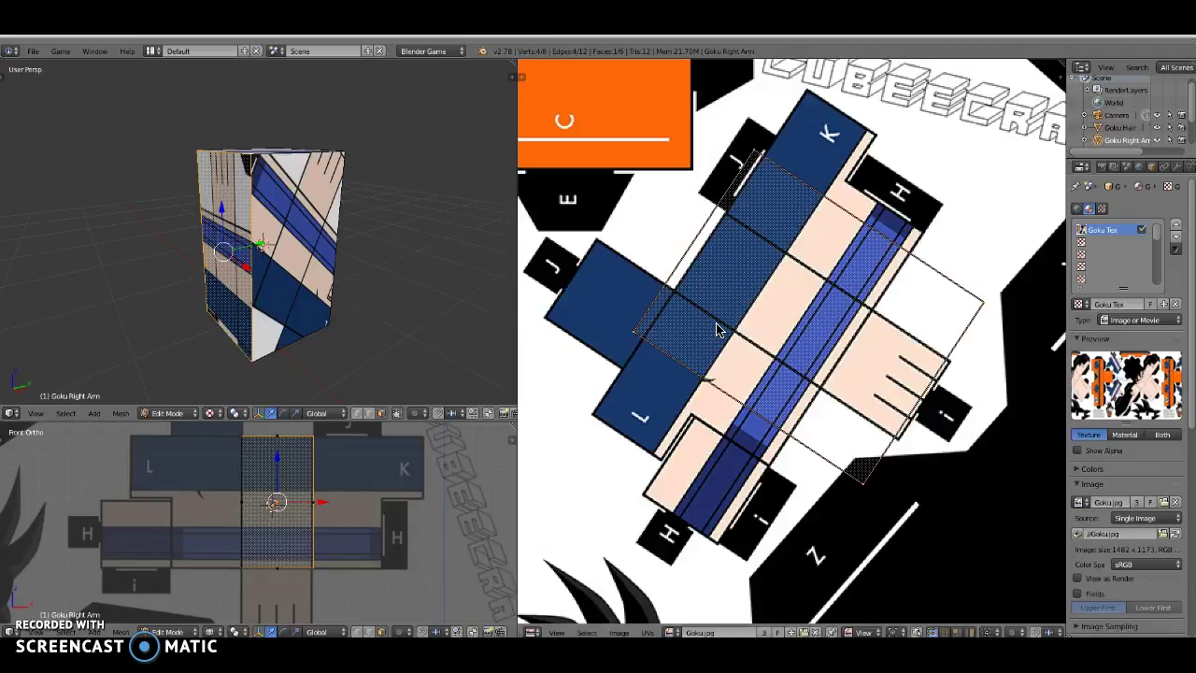
click(342, 283)
key(a)
key(a)
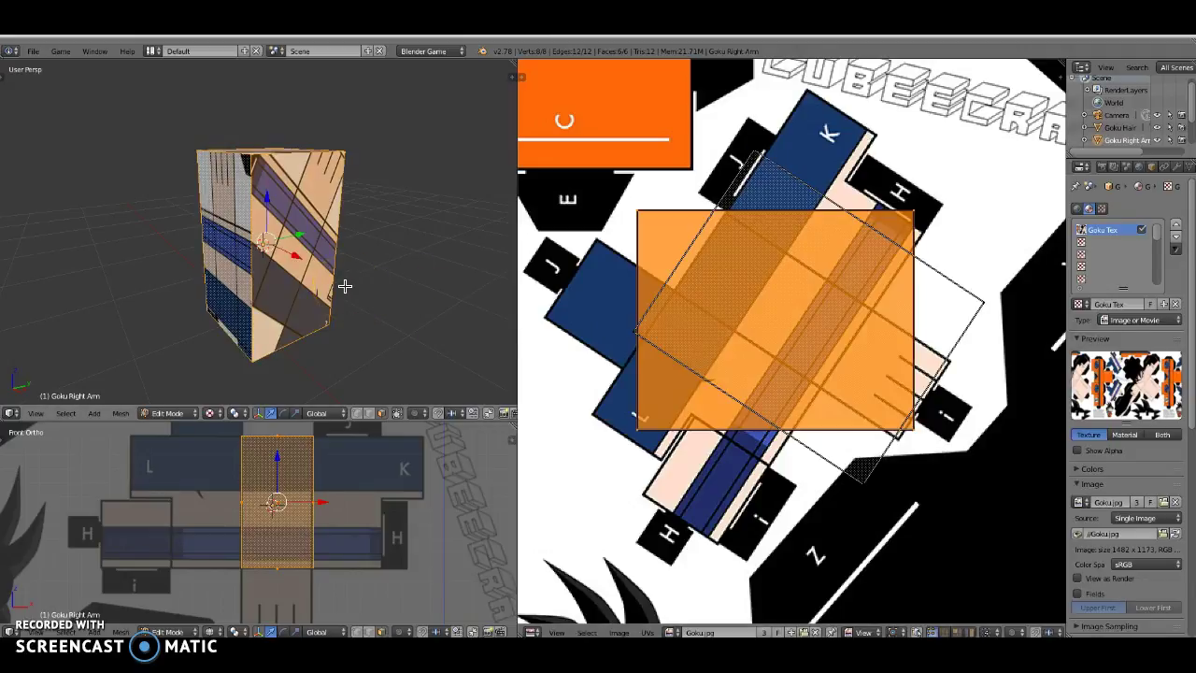
key(ctrl+z)
key(ctrl+z)
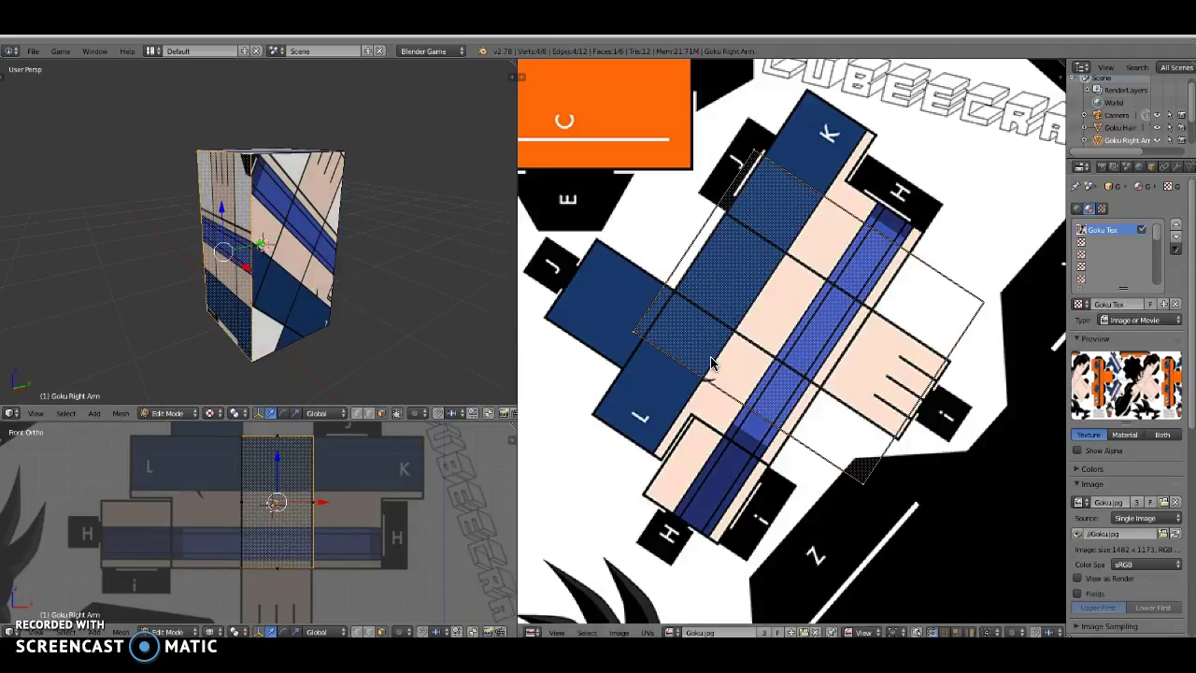
key(ctrl+z)
key(ctrl+z)
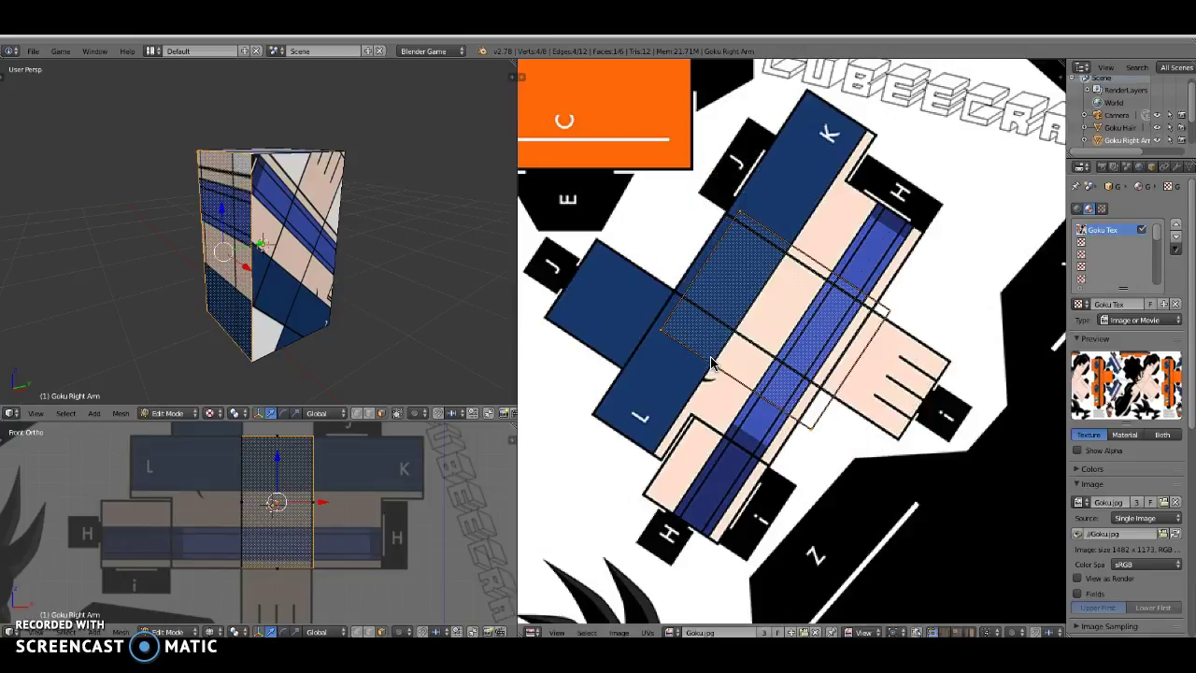
key(a)
key(a)
click(766, 362)
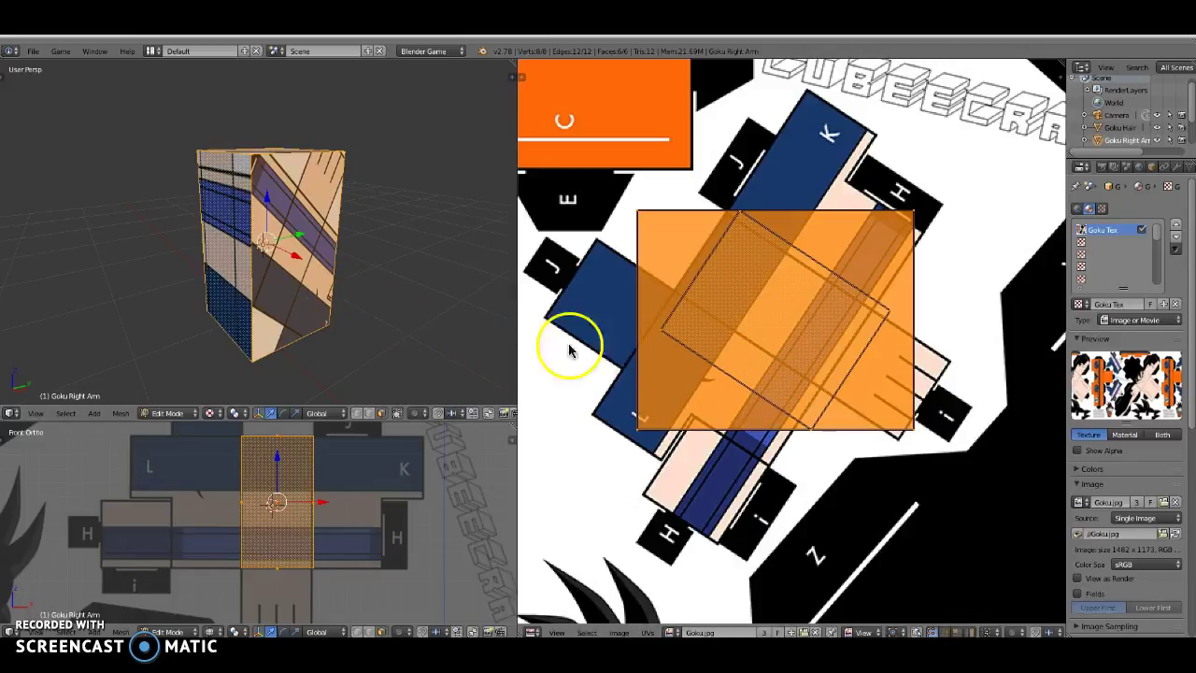
key(a)
- Reselect the arm box's front face, enlarge its UVs around the template's middle column and rotate them 180 degrees
mouse_move(268, 256)
middle_down()
mouse_move(290, 255)
mouse_move(281, 266)
middle_up()
right_click(252, 245)
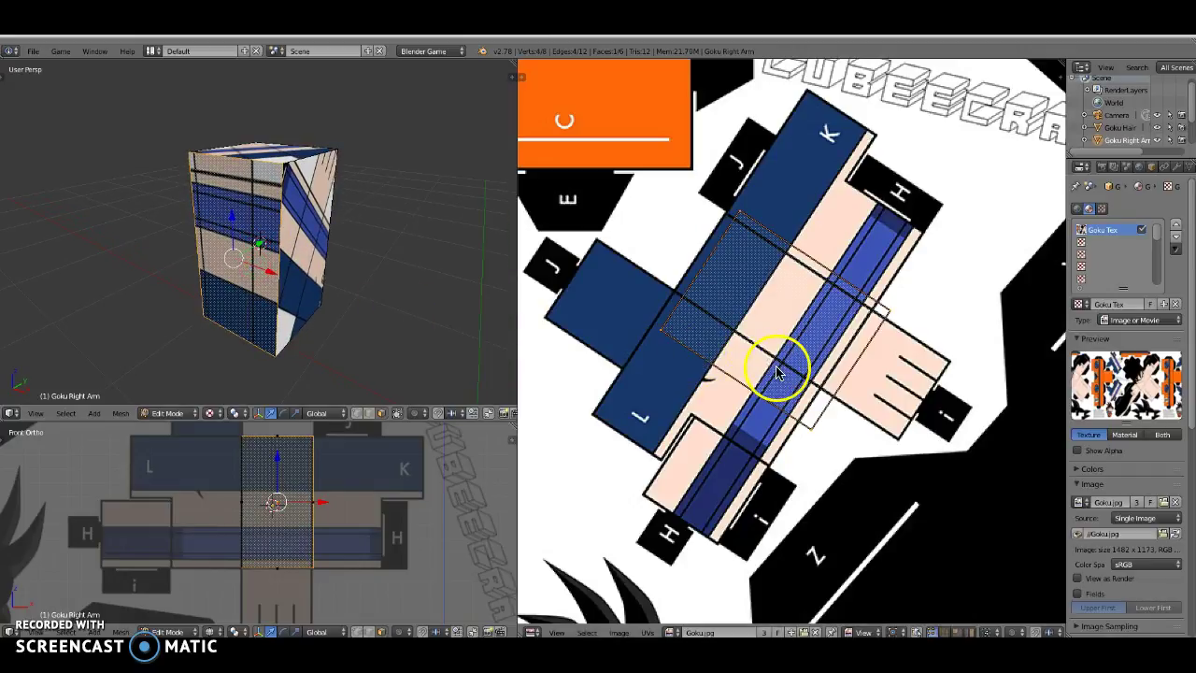
key(s)
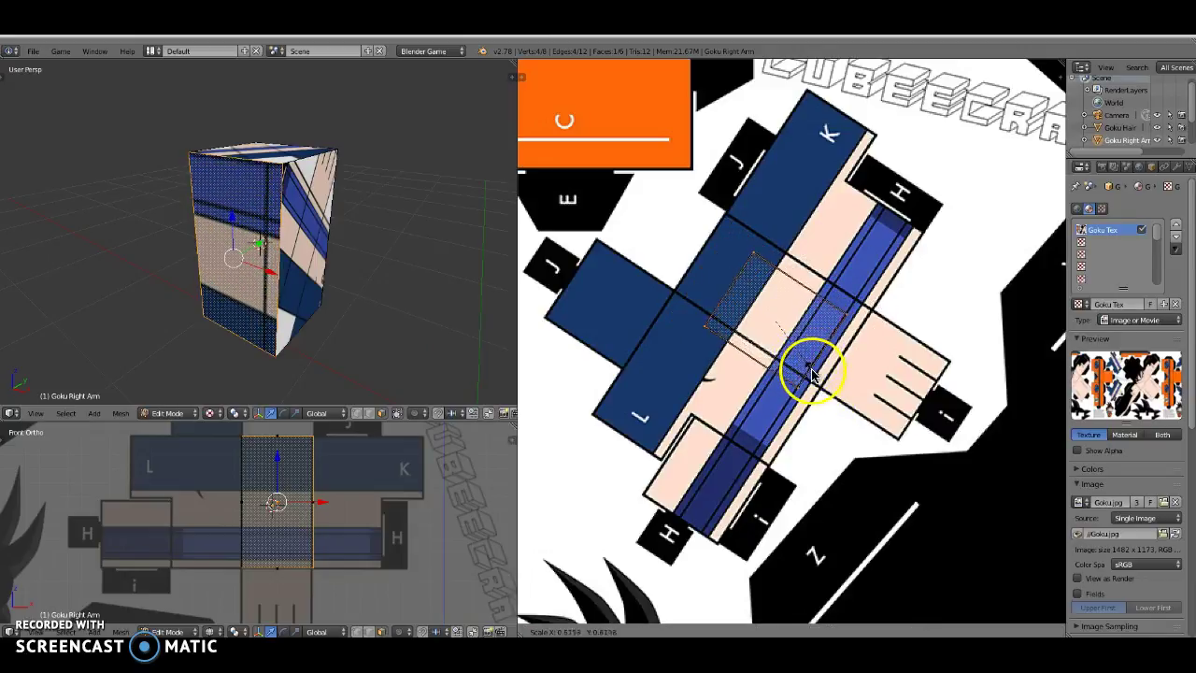
click(899, 425)
middle_drag(232, 181, 259, 192)
key(s)
click(768, 454)
text(r180)
click(765, 480)
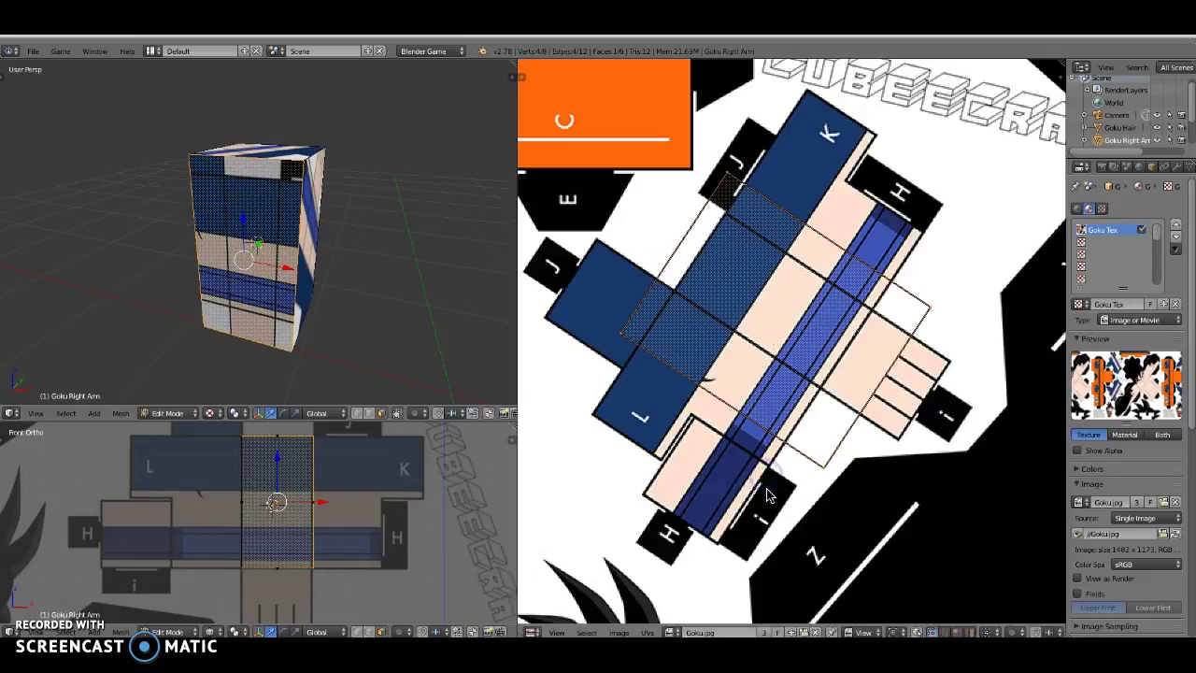
- Scale the front face's UVs to about 0.75 and move them so one corner meets the middle column's corner next to section K
key(s)
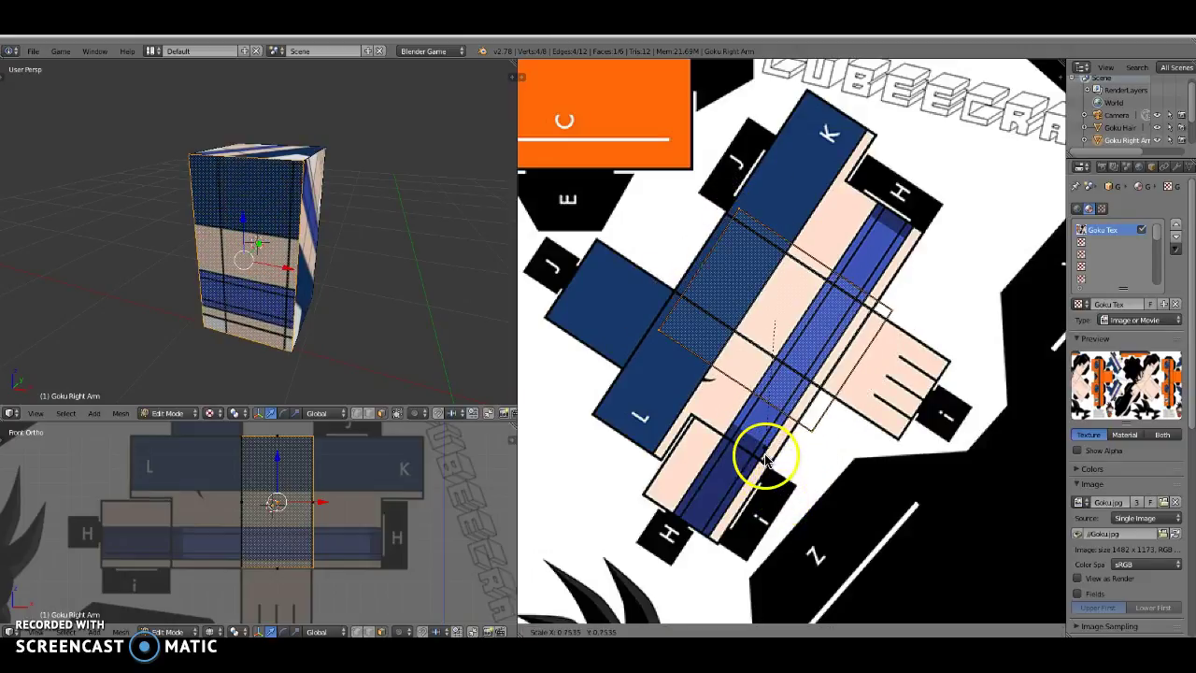
click(768, 455)
key(g)
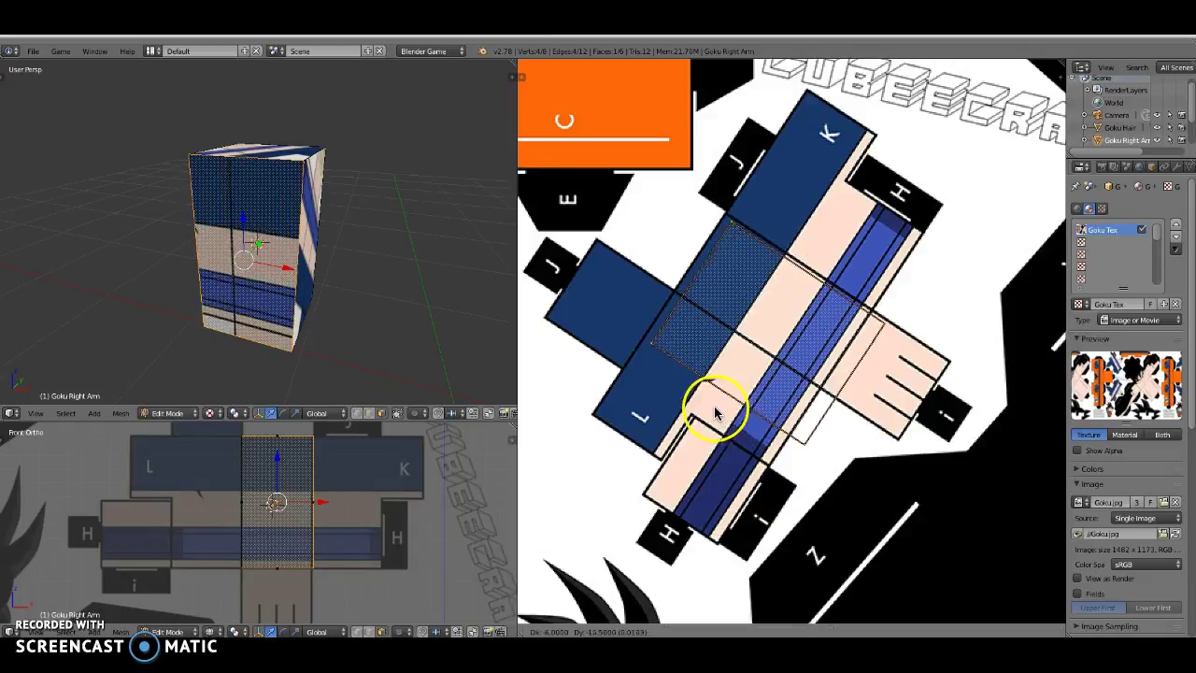
click(711, 403)
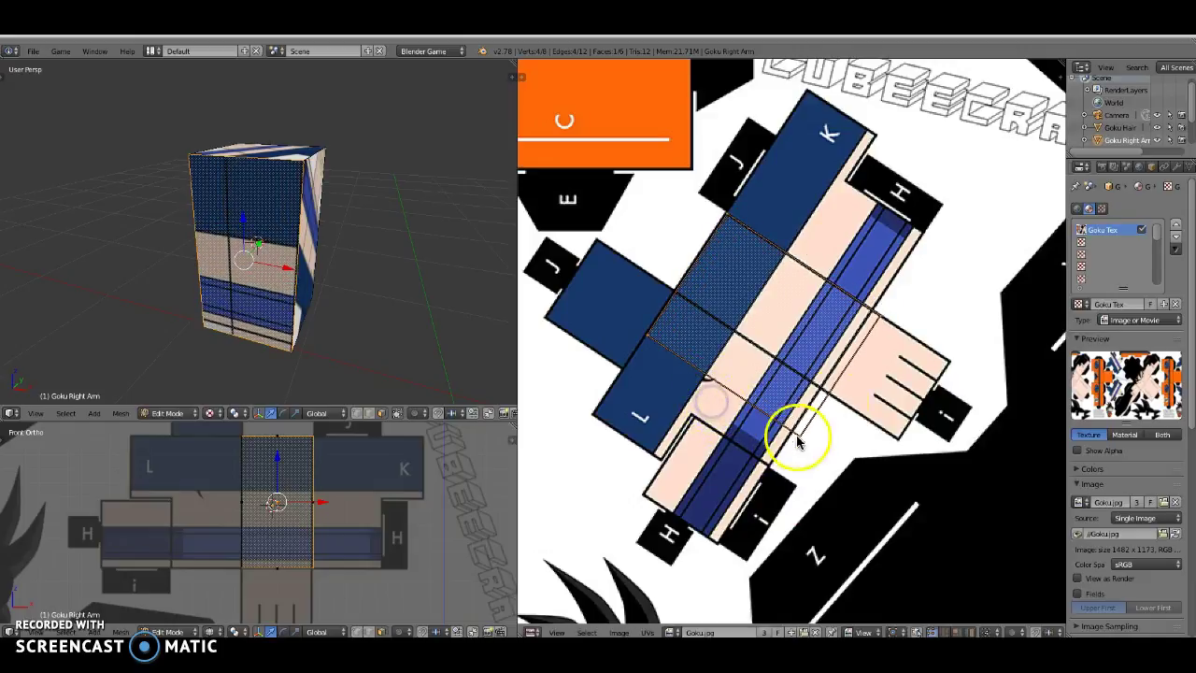
- Move the front face's remaining UV corners individually onto the corners of the template's middle column
key(g)
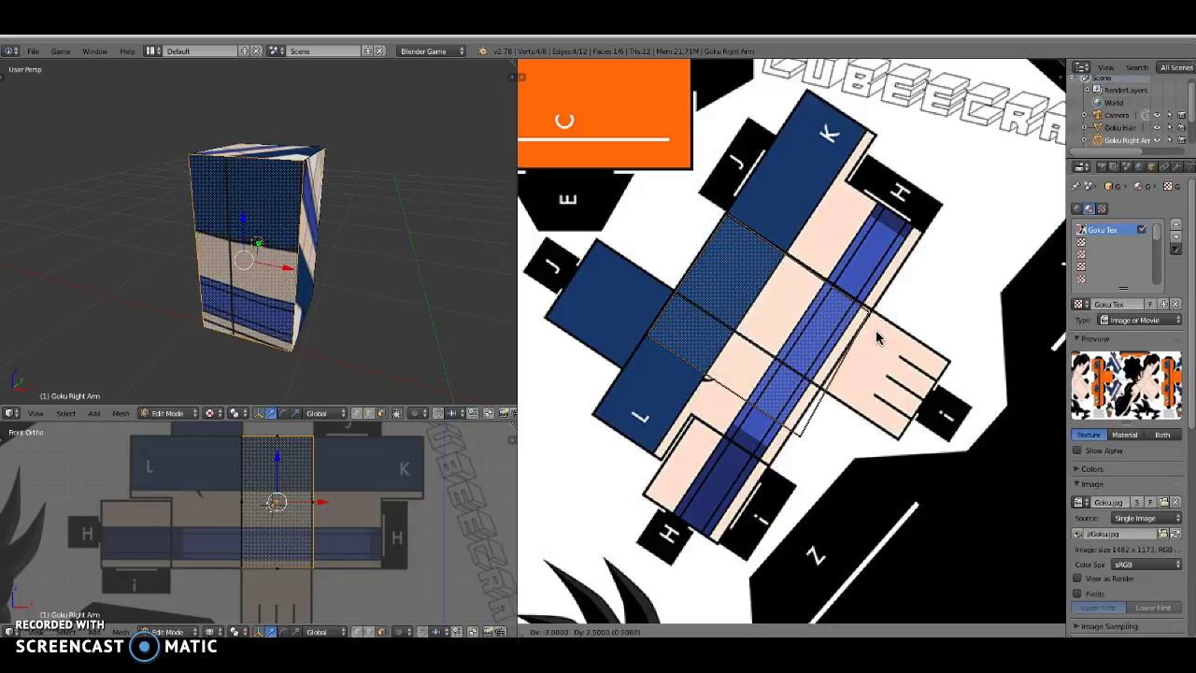
click(815, 416)
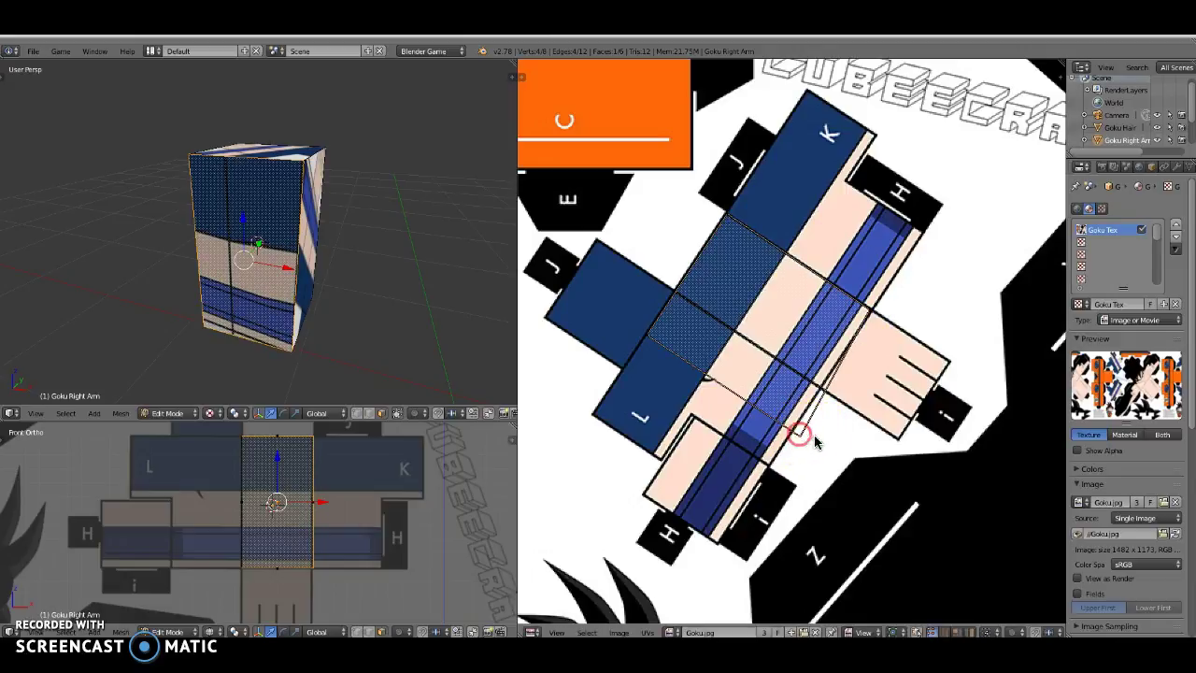
key(g)
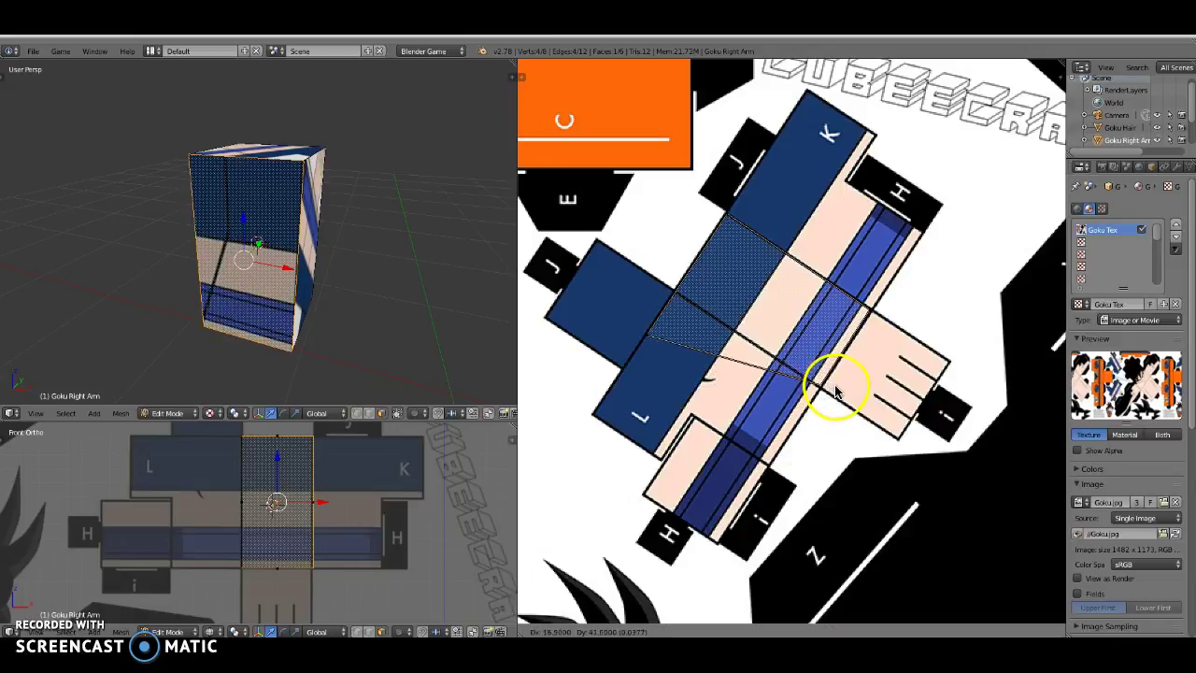
click(835, 390)
right_click(649, 339)
key(g)
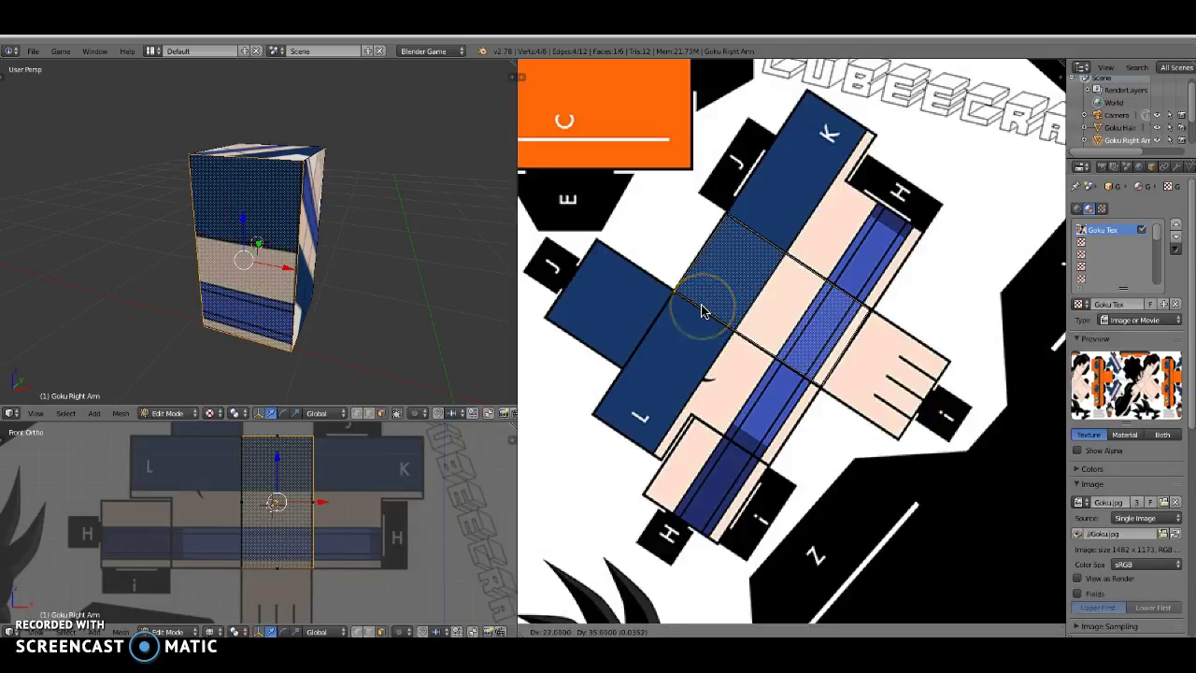
click(673, 292)
- Select the side face adjoining the front, shrink its UVs onto the template column below K, and rotate them 180 degrees
mouse_move(286, 274)
middle_down()
mouse_move(309, 286)
mouse_move(270, 282)
mouse_move(299, 253)
mouse_move(280, 270)
mouse_move(270, 262)
mouse_move(305, 267)
middle_up()
right_click(314, 259)
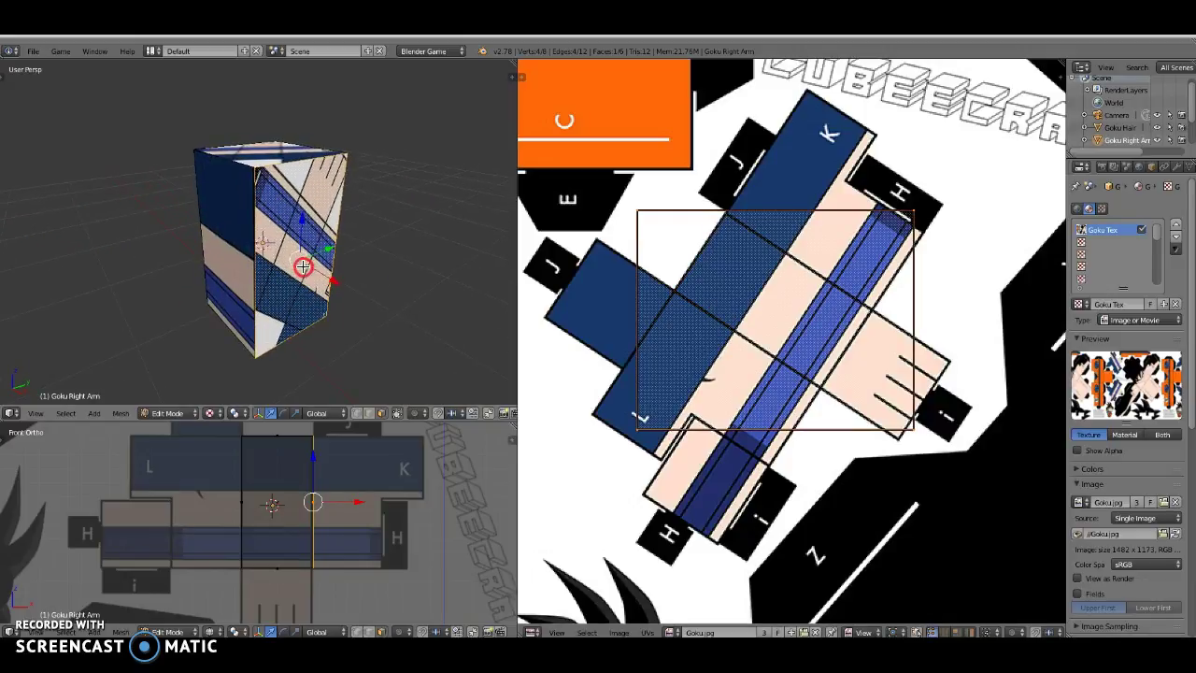
key(s)
click(798, 390)
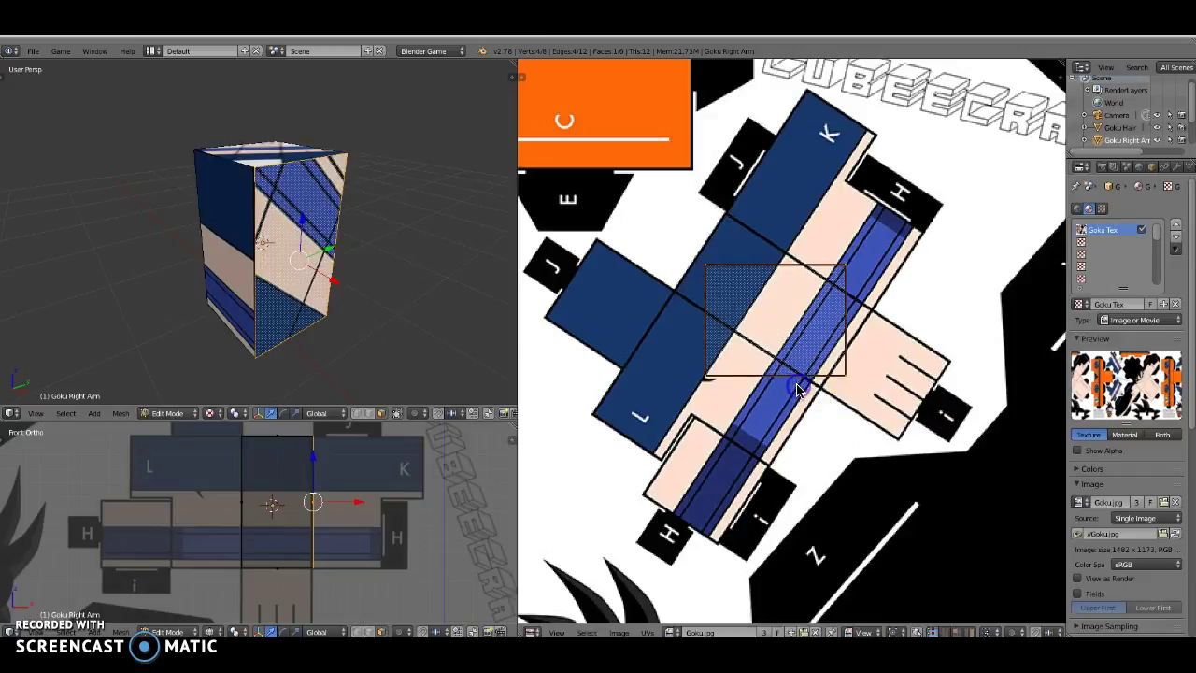
key(g)
click(829, 292)
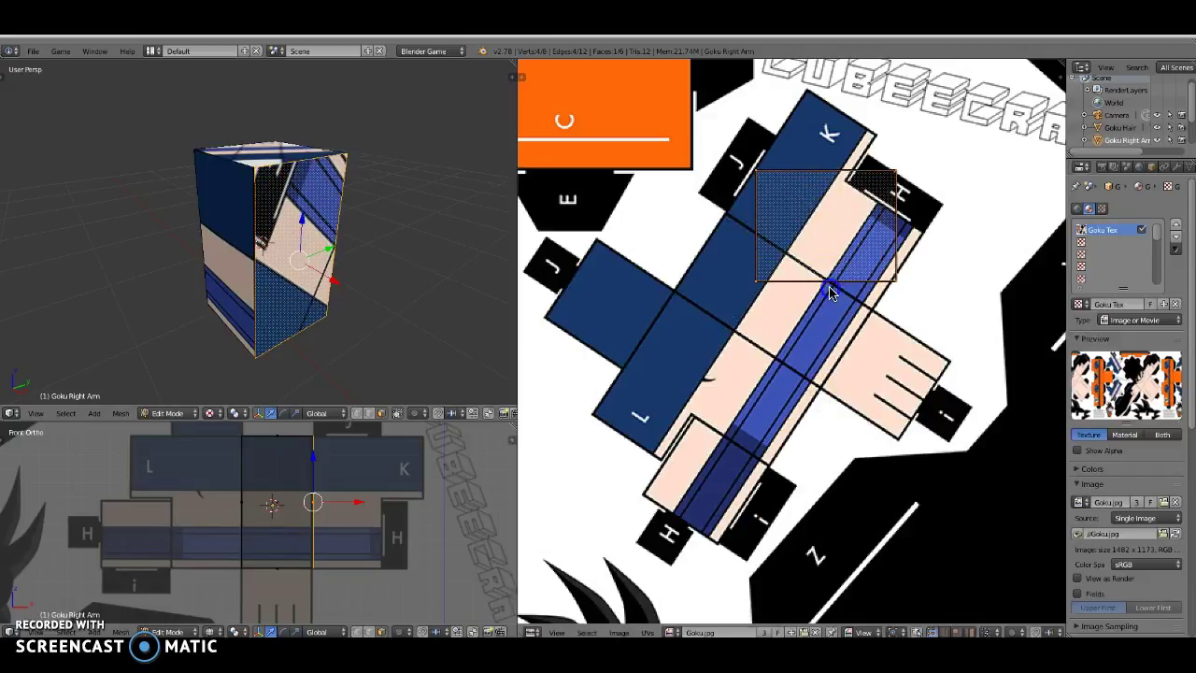
text(r180)
click(853, 317)
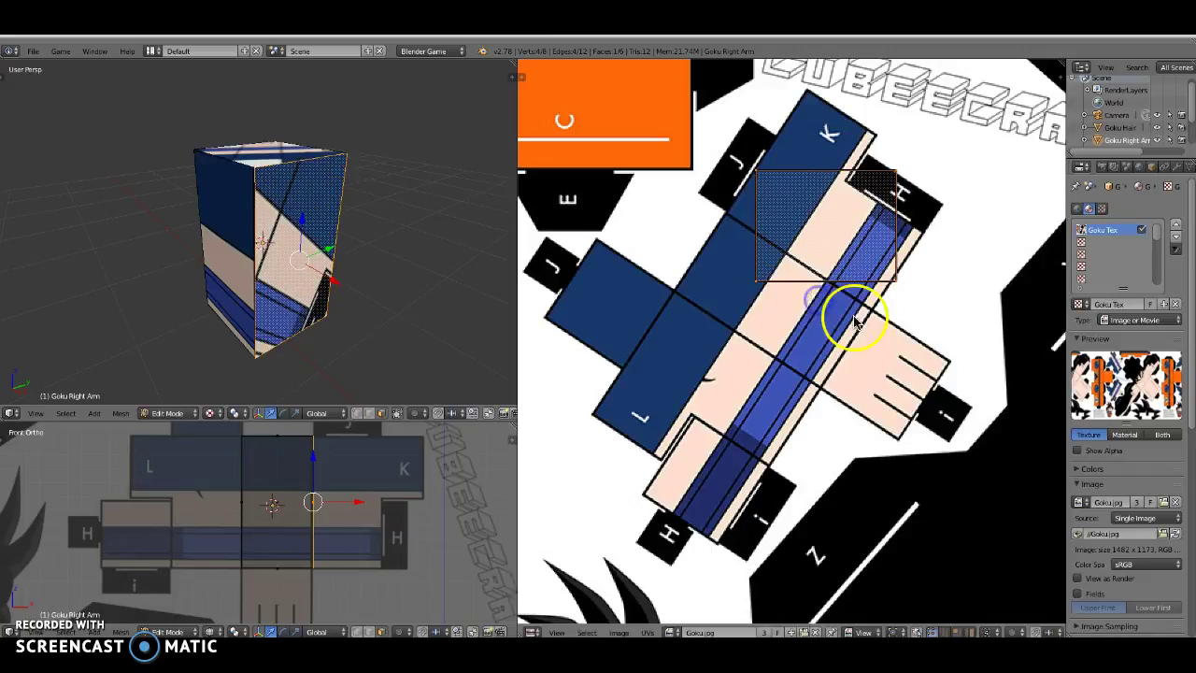
- Rotate the side face's UVs about 34 degrees to the template's slant and move one corner to the blue edge where its column meets the middle column
key(r)
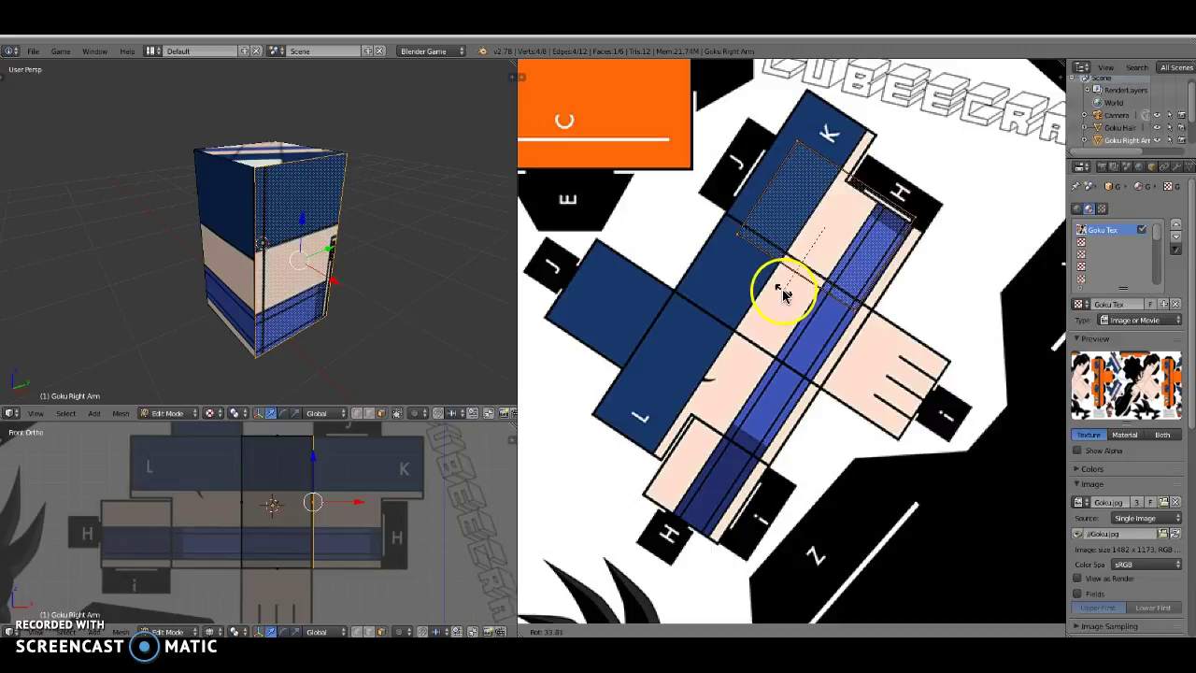
click(785, 289)
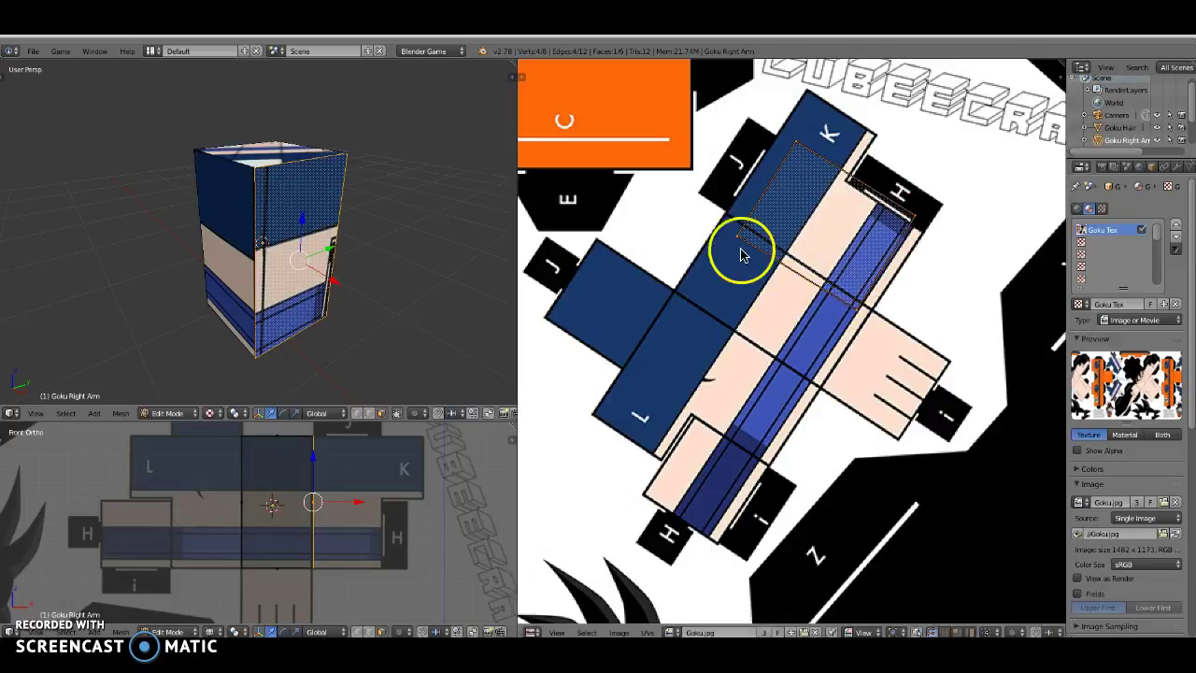
key(g)
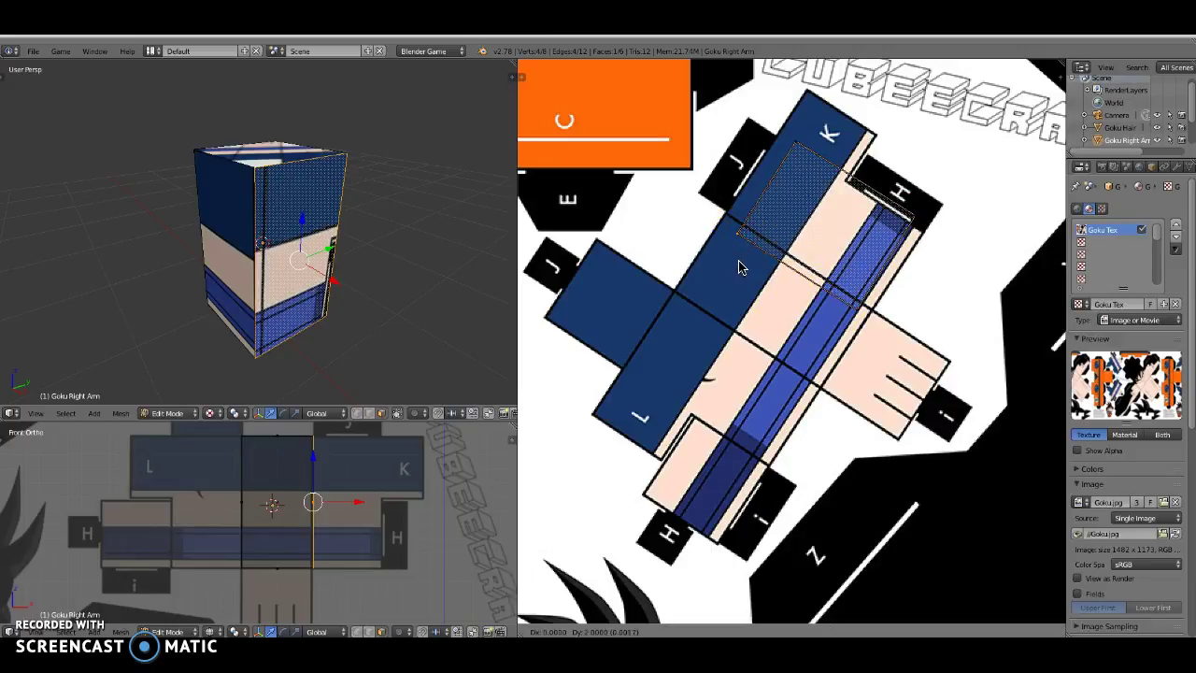
click(731, 244)
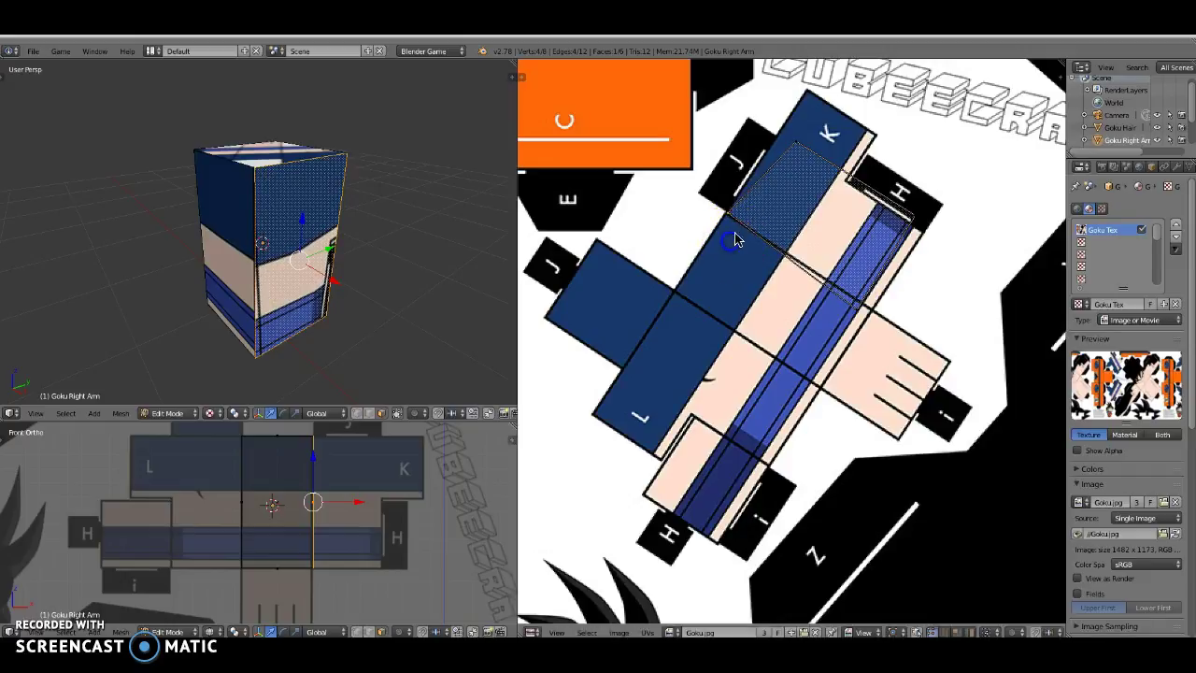
- Move the side face's remaining UV corners individually onto the corners of the template column between tabs J and H below K
key(g)
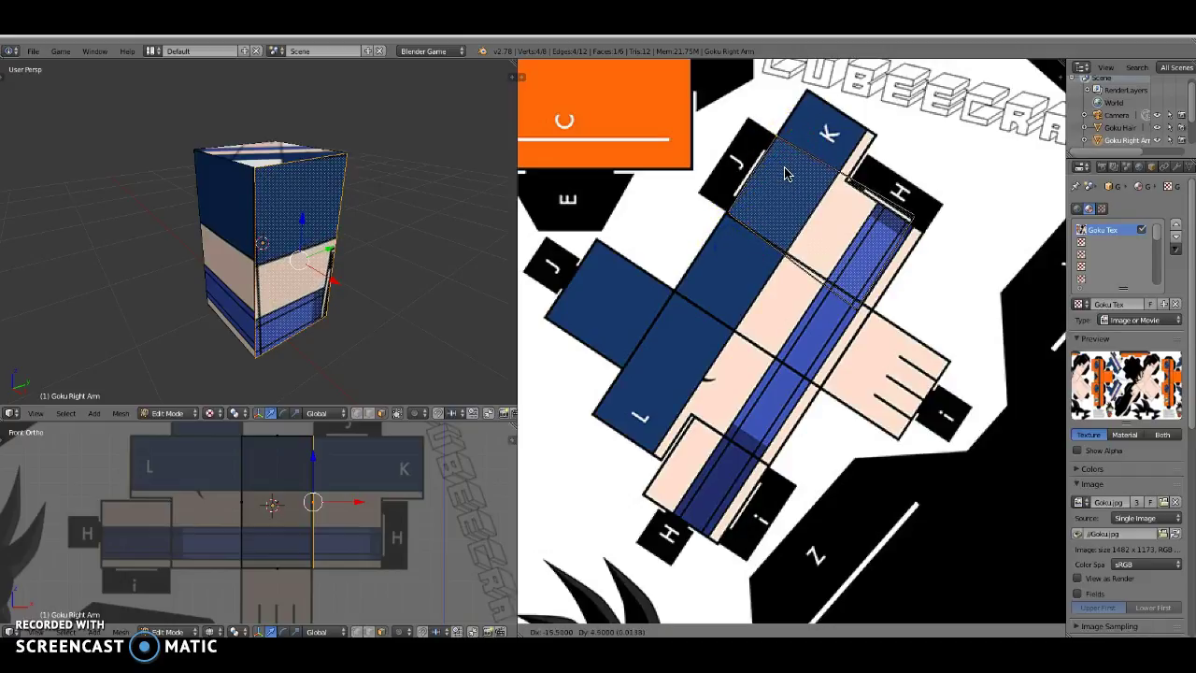
click(785, 173)
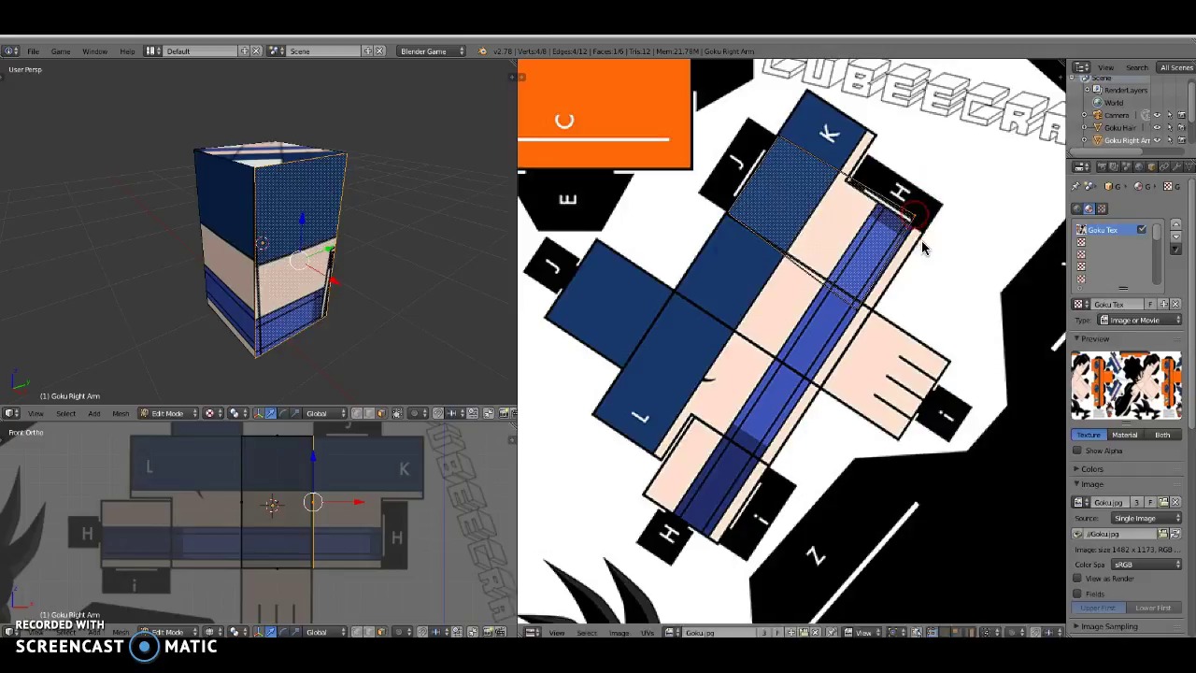
key(g)
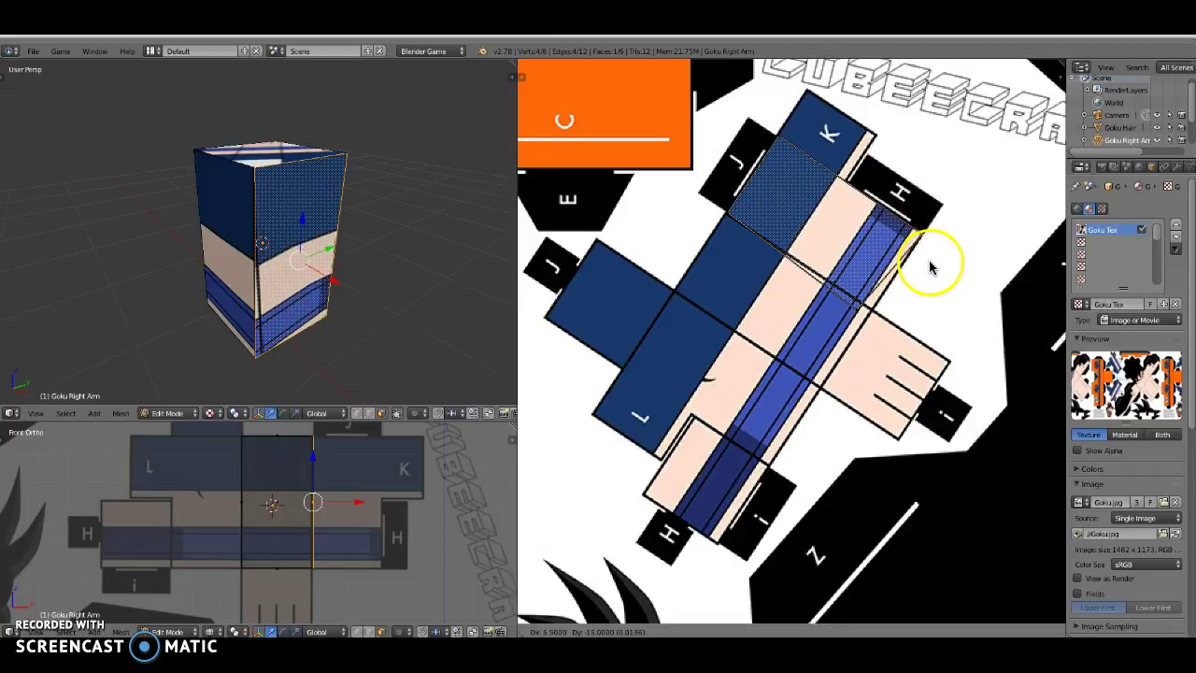
click(930, 267)
key(g)
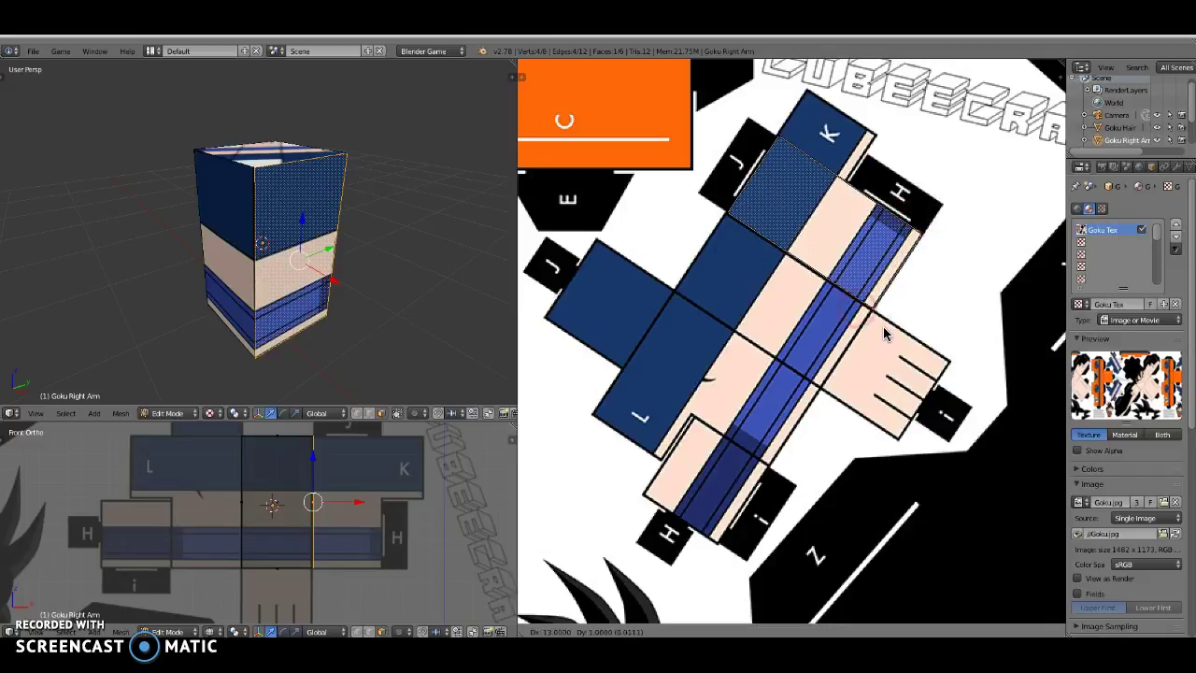
click(885, 335)
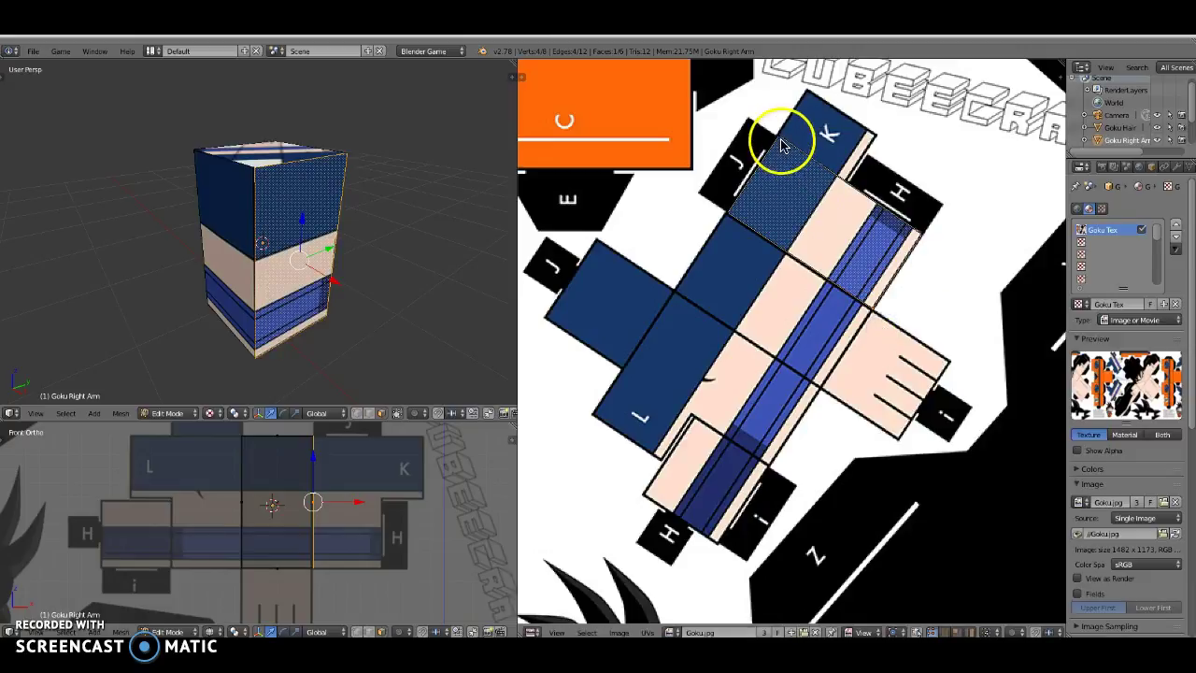
key(g)
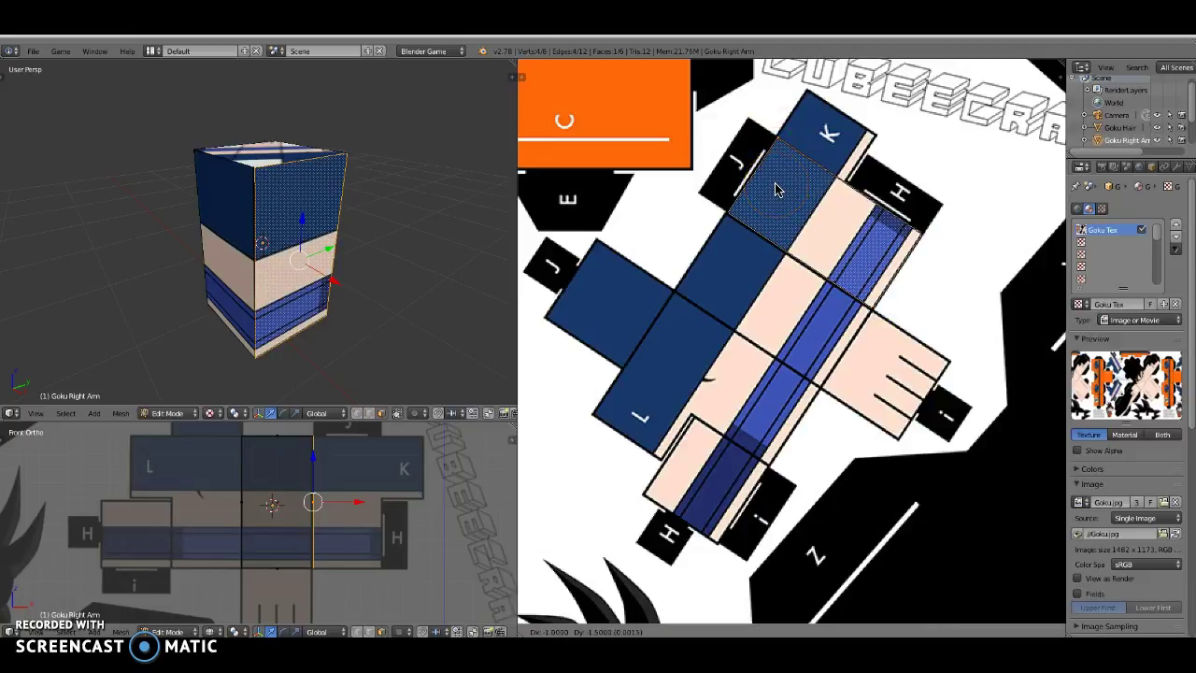
click(775, 189)
- Select the arm box's opposite side face, rotate its UVs 180 degrees, and tilt them to match the template's slant
key(a)
middle_drag(315, 312, 253, 267)
right_click(253, 267)
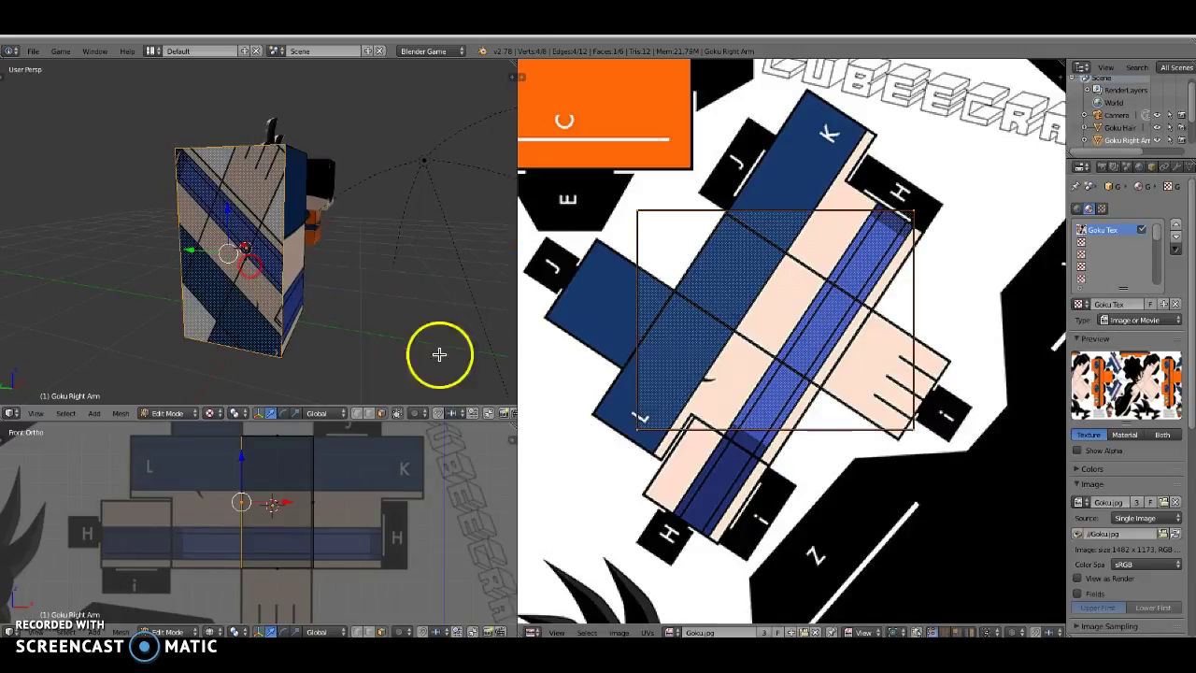
text(r90)
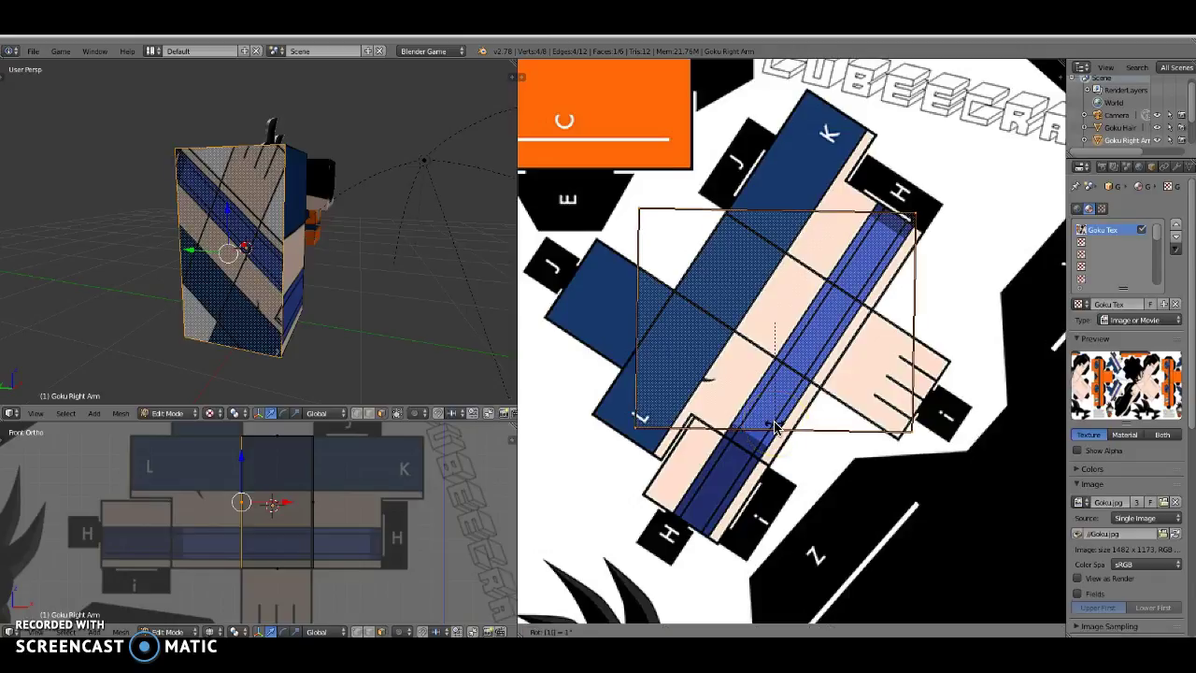
click(774, 426)
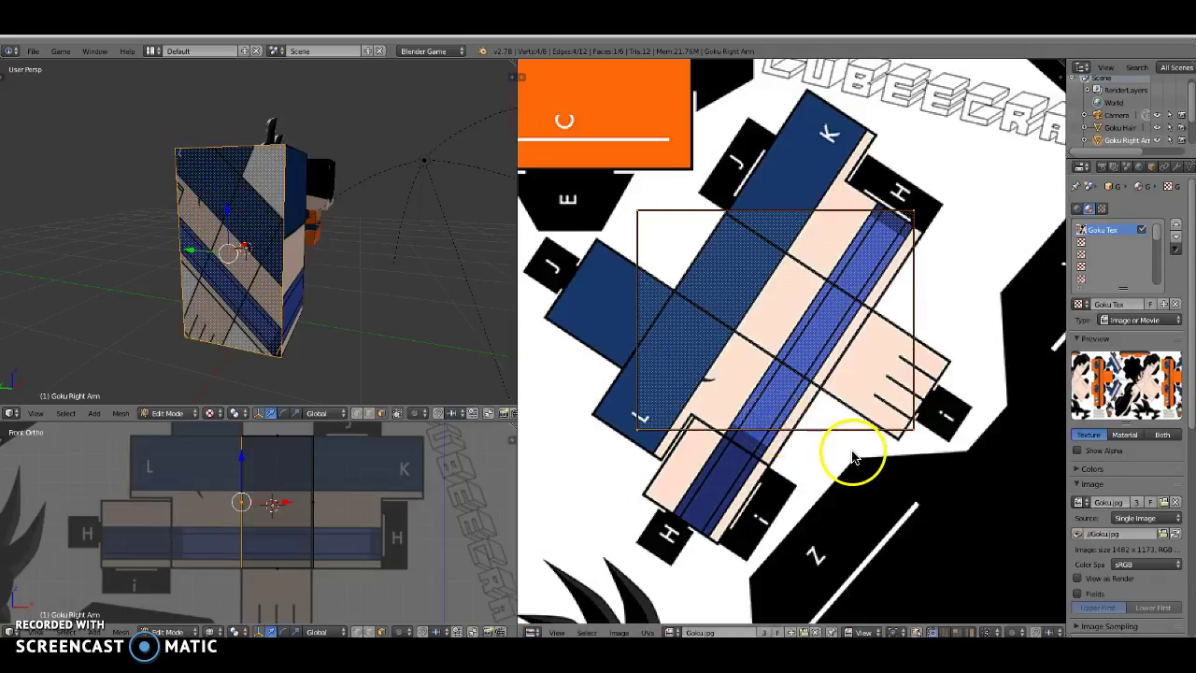
key(r)
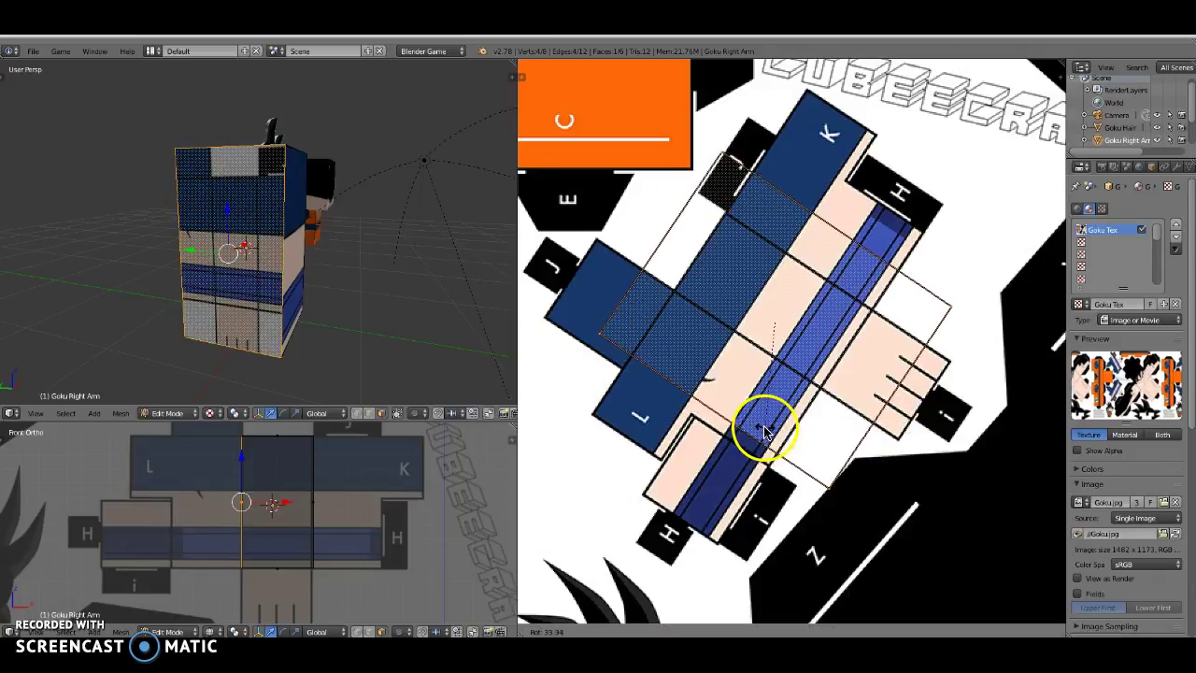
click(813, 476)
- Scale the opposite side face's UVs to roughly half size and move them onto the template column next to section L
key(s)
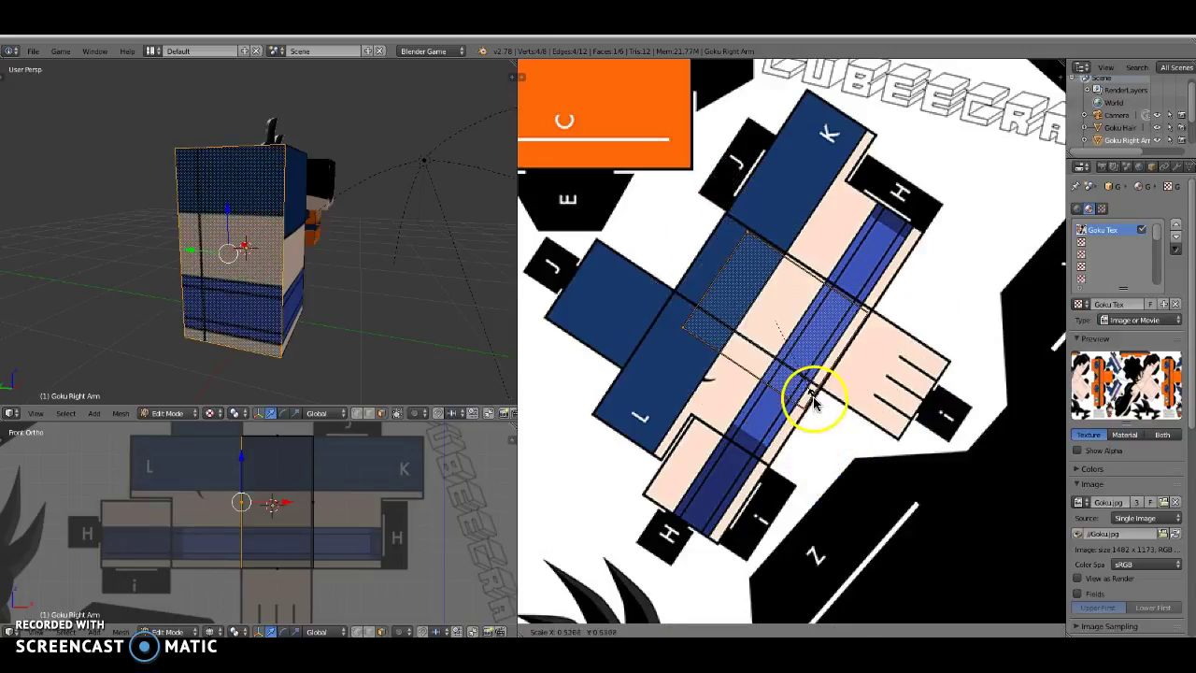
click(813, 399)
key(g)
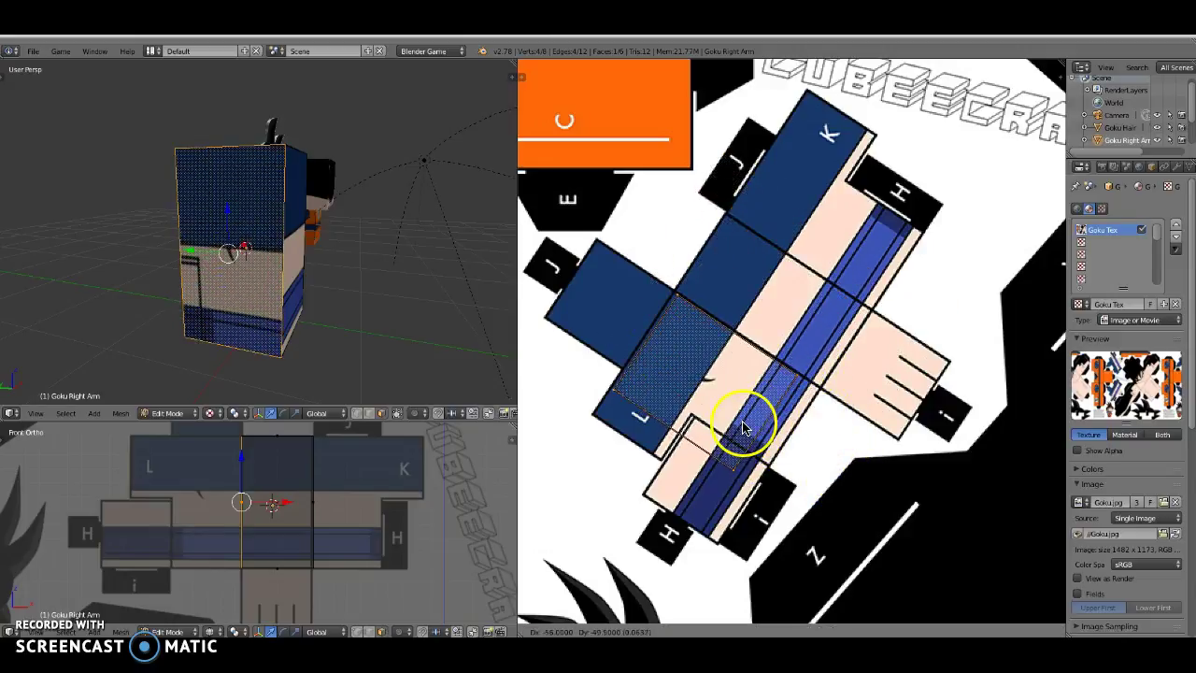
click(740, 426)
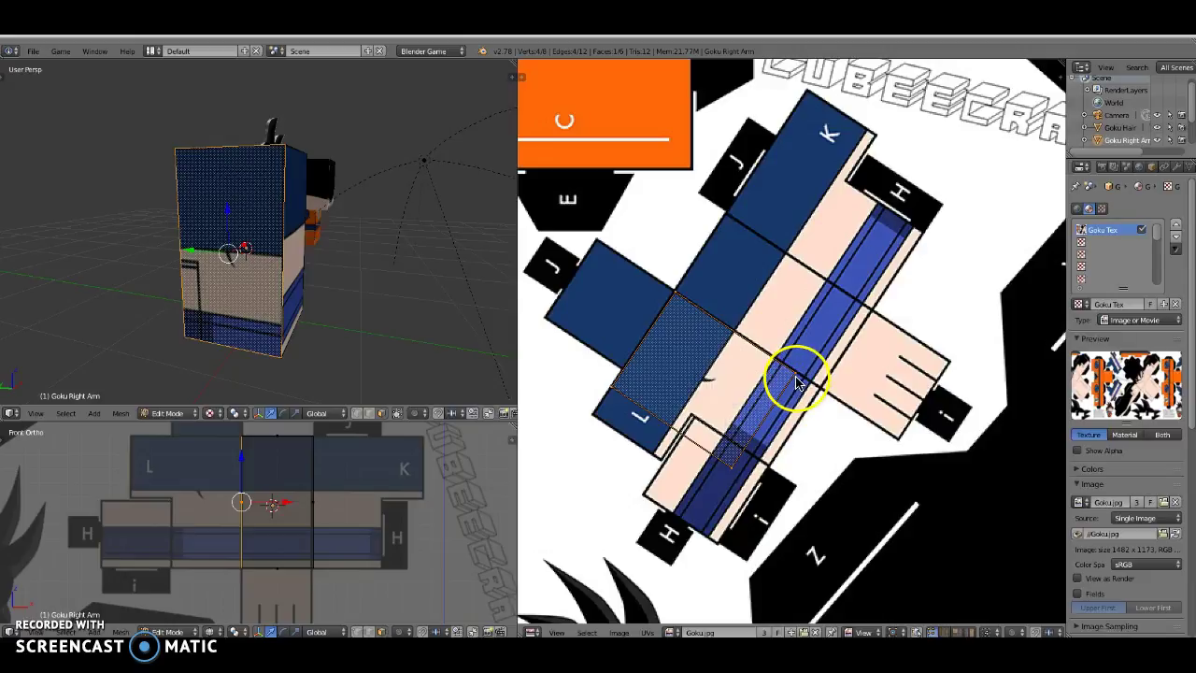
- Move the opposite side face's UV corners individually onto the corners of the template column next to section L
key(g)
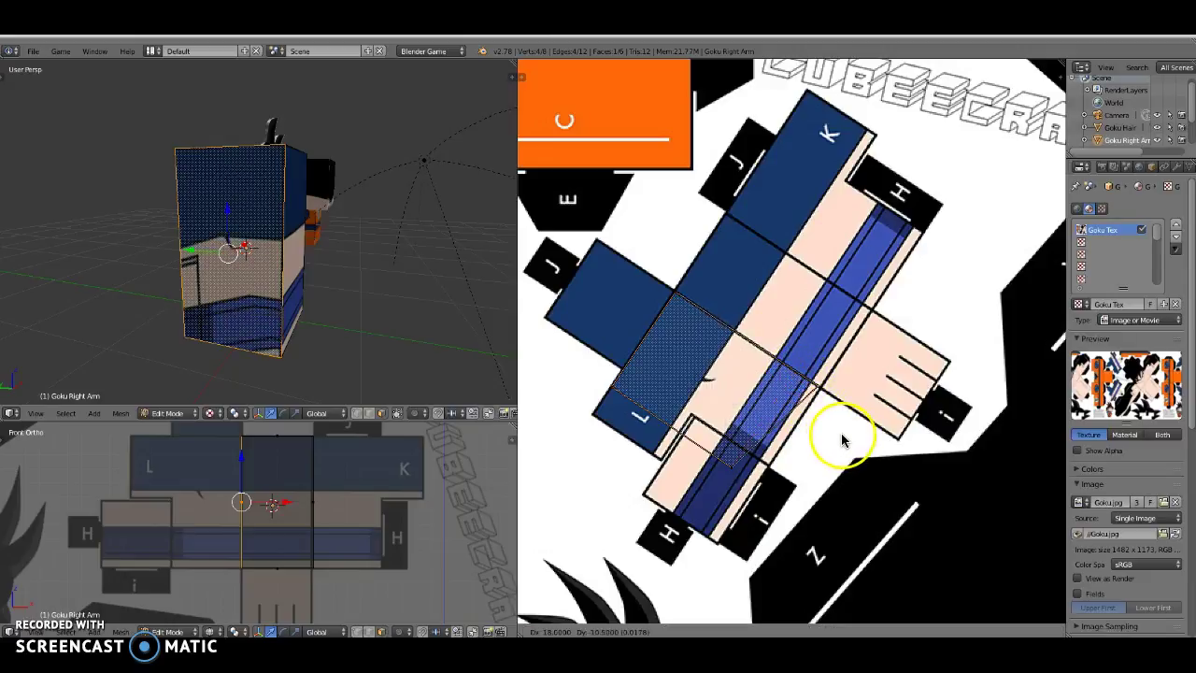
click(844, 439)
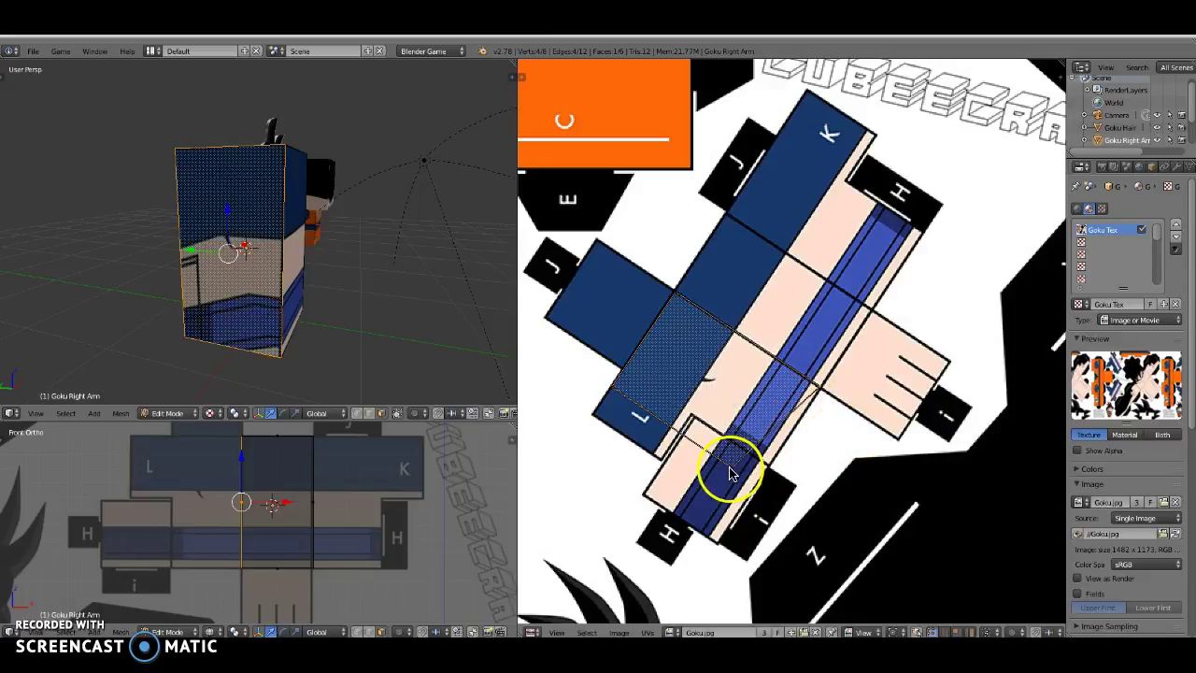
key(g)
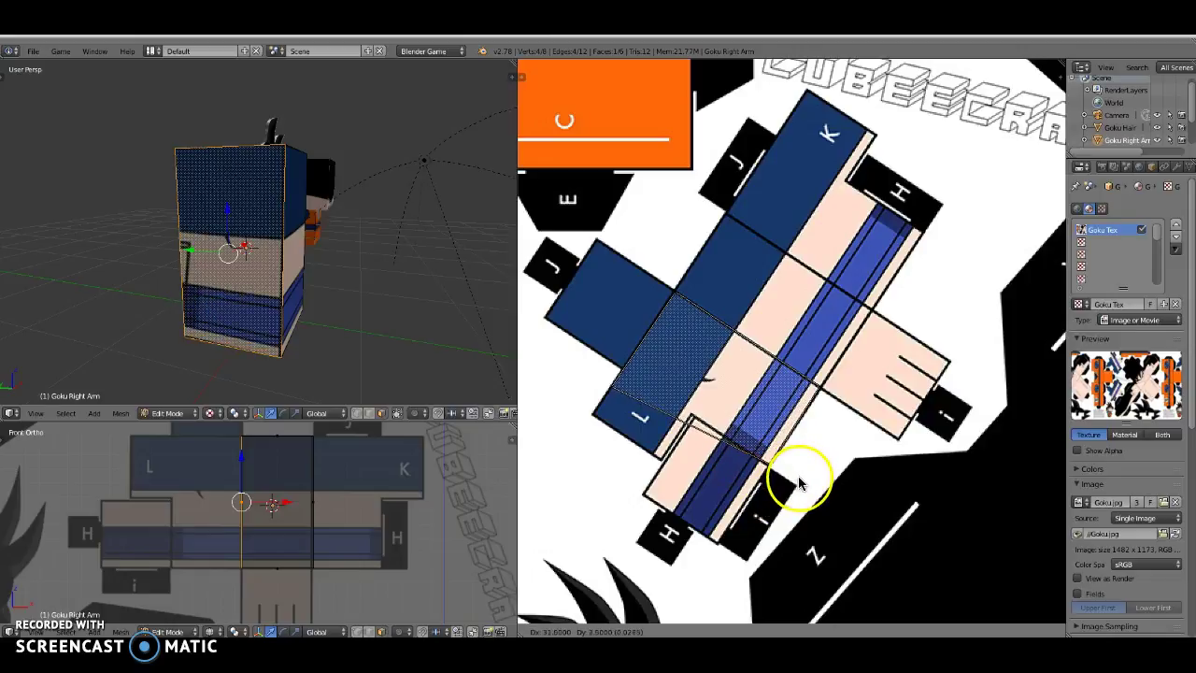
click(799, 479)
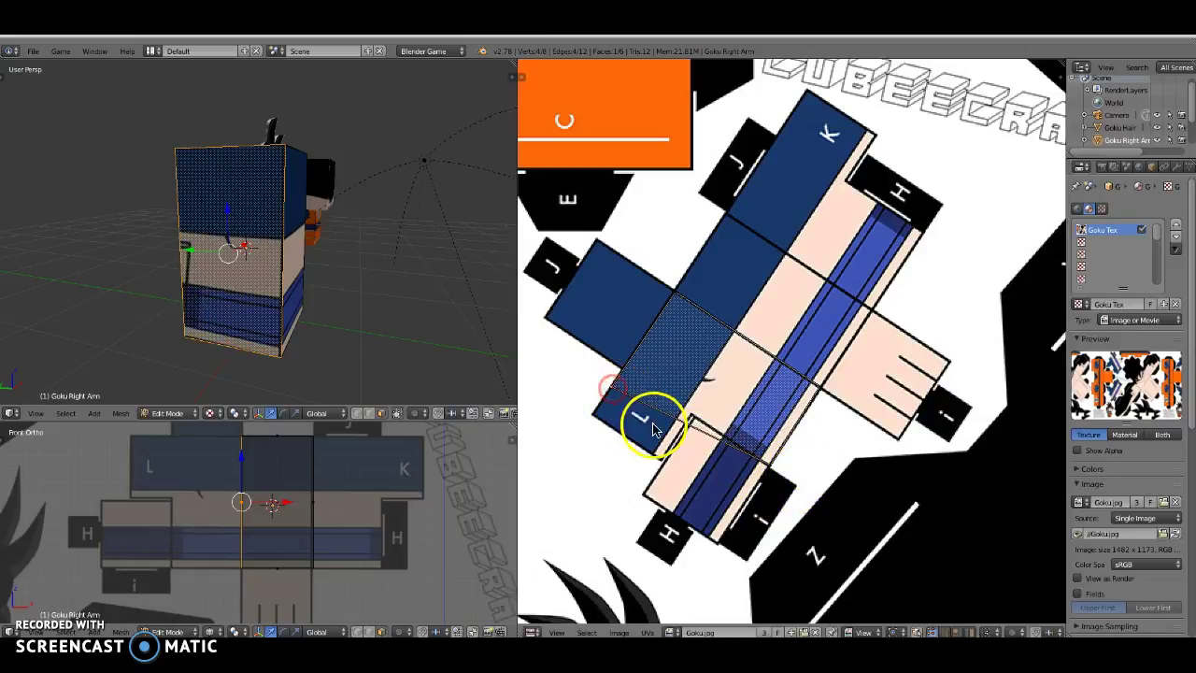
key(g)
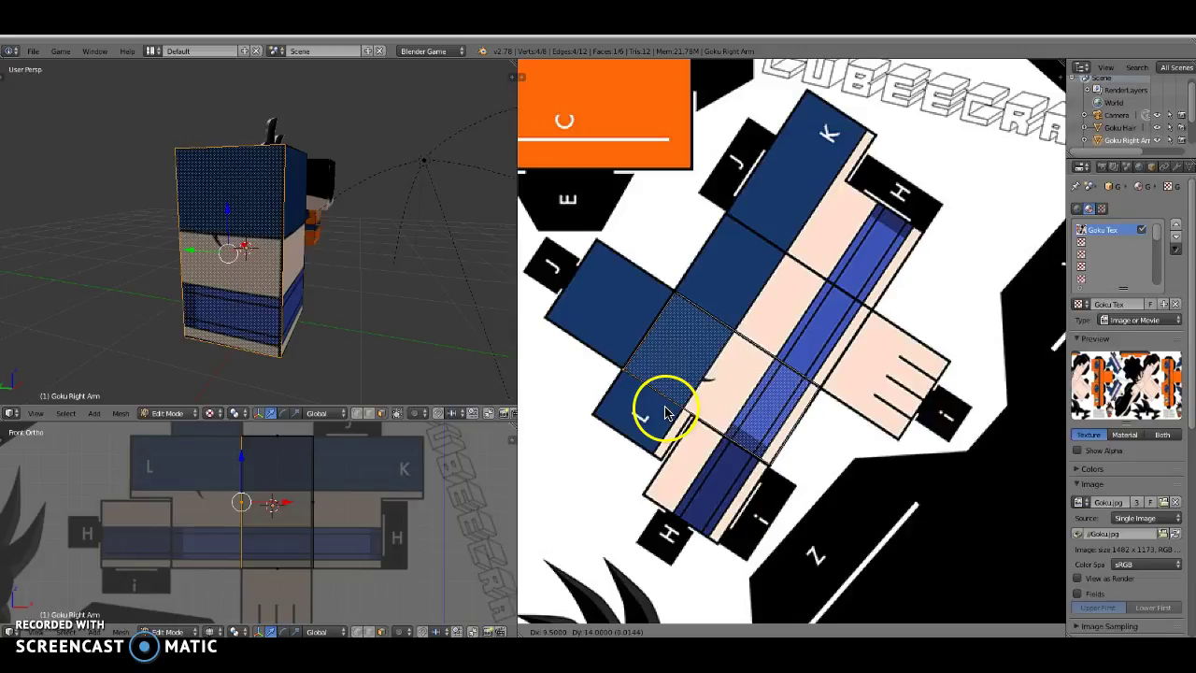
right_click(665, 411)
right_click(676, 297)
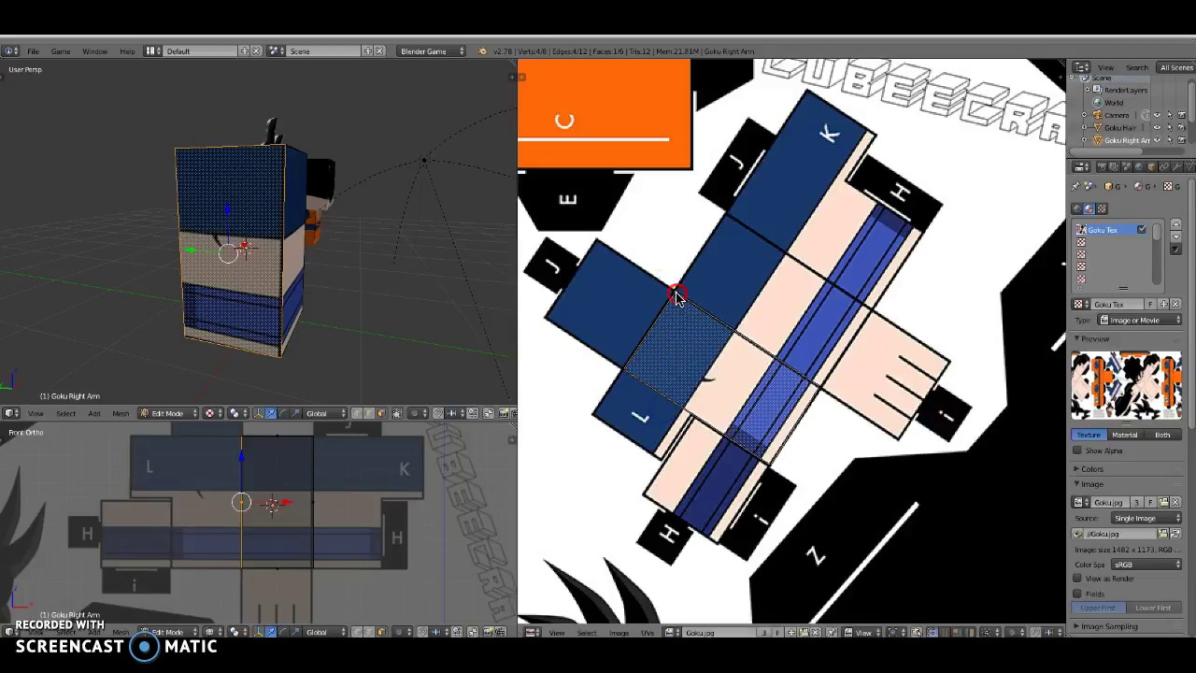
key(g)
click(681, 326)
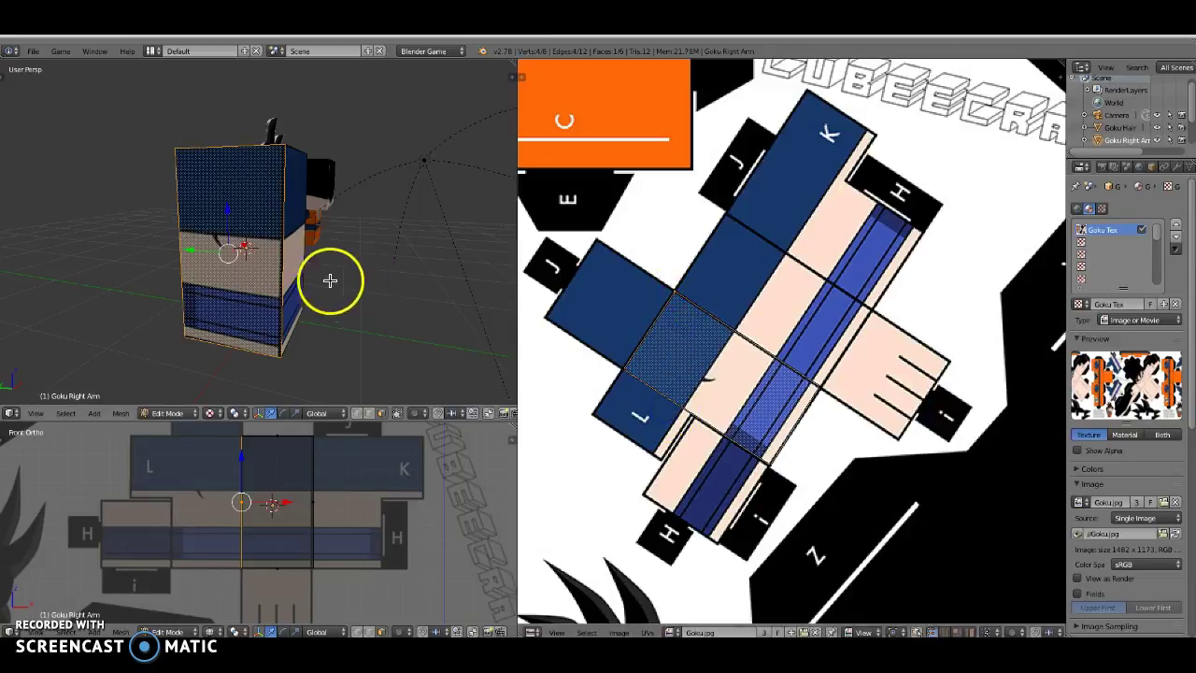
- Select the arm box's back face, rotate its UVs 180 degrees, and tilt them towards the template's slant
key(a)
middle_drag(300, 273, 434, 307)
right_click(230, 273)
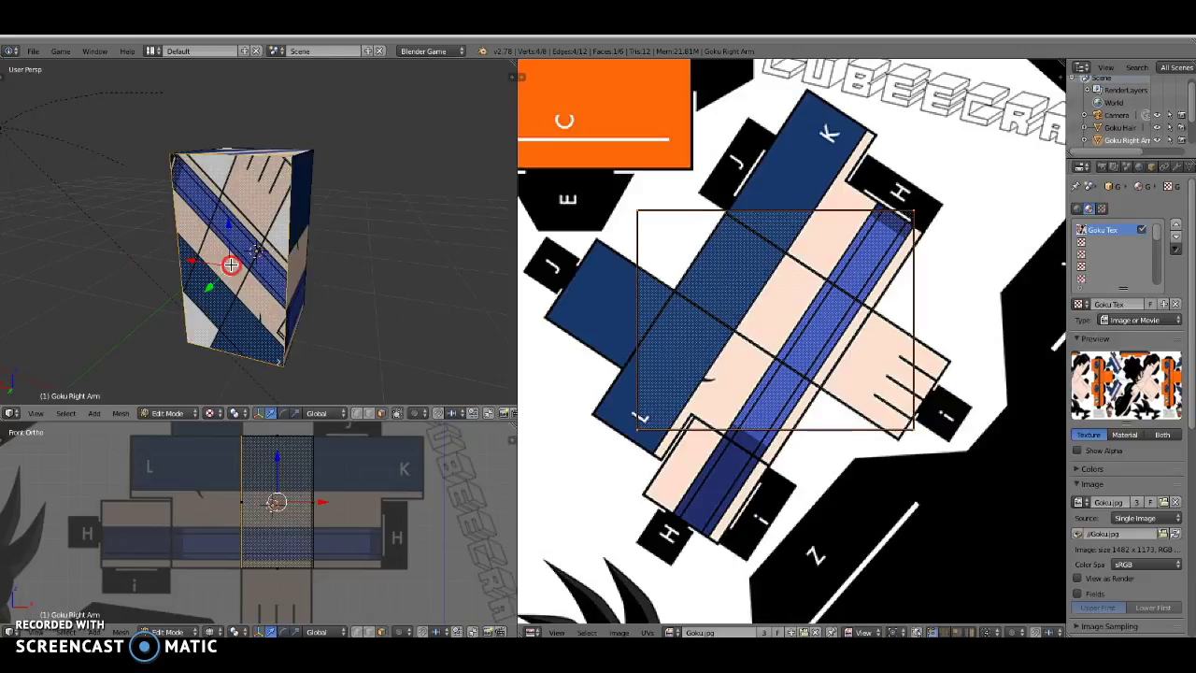
middle_drag(299, 302, 143, 290)
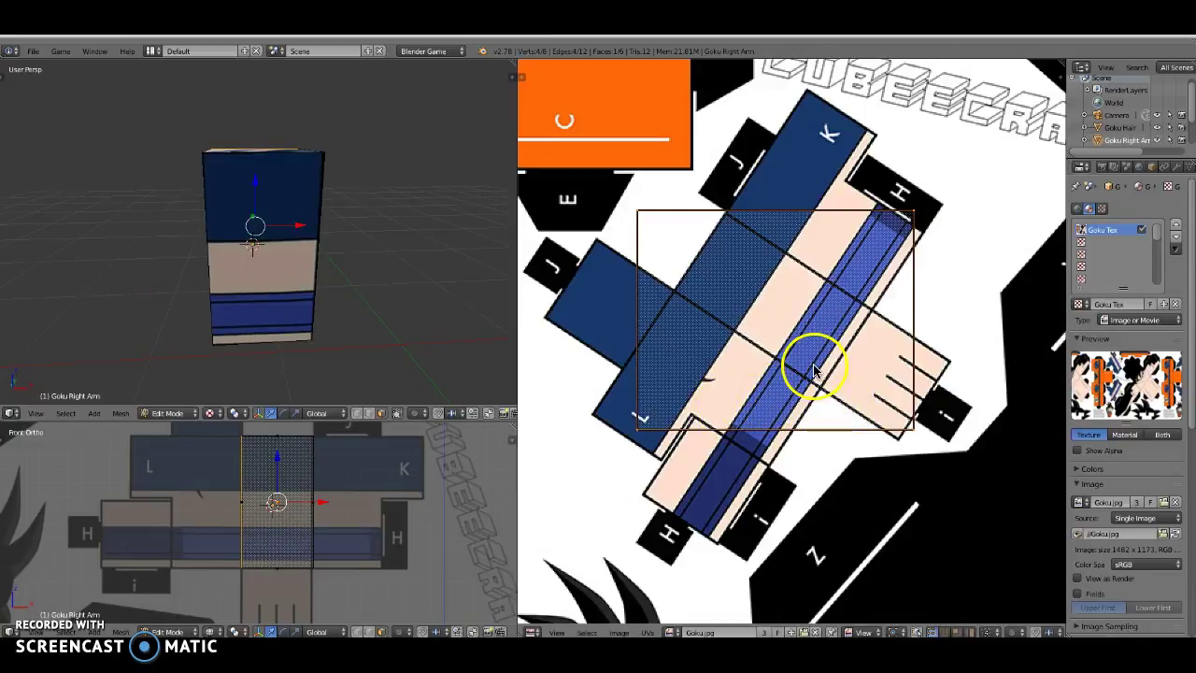
middle_drag(320, 312, 372, 324)
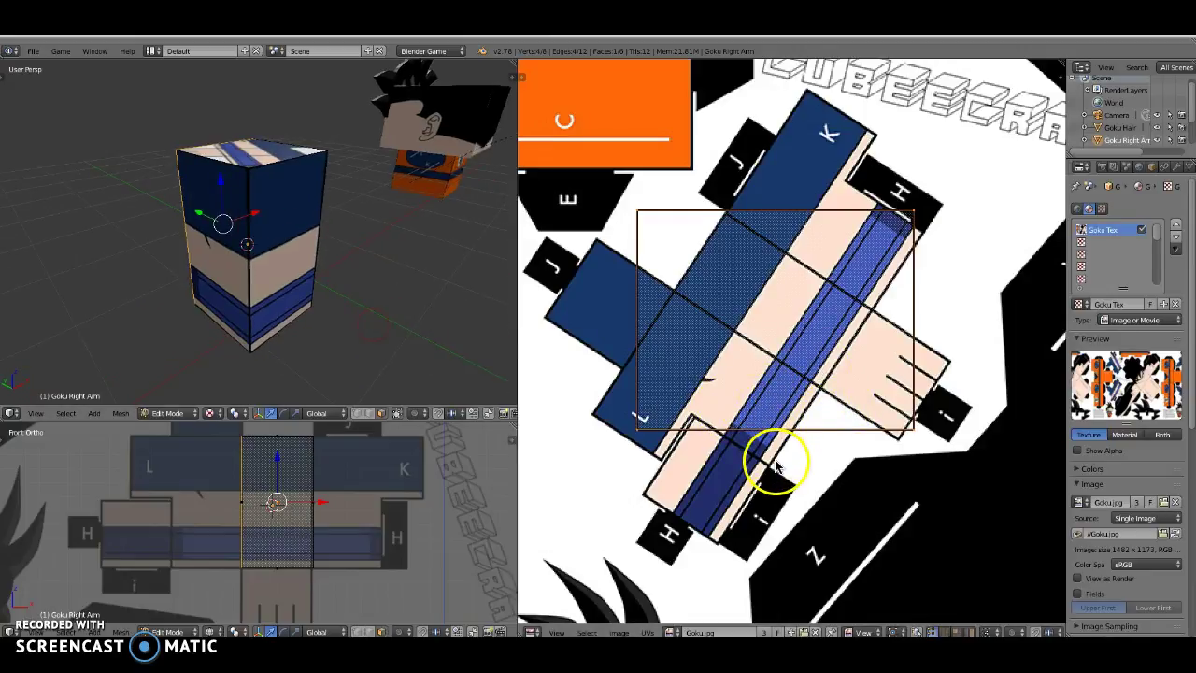
text(r180)
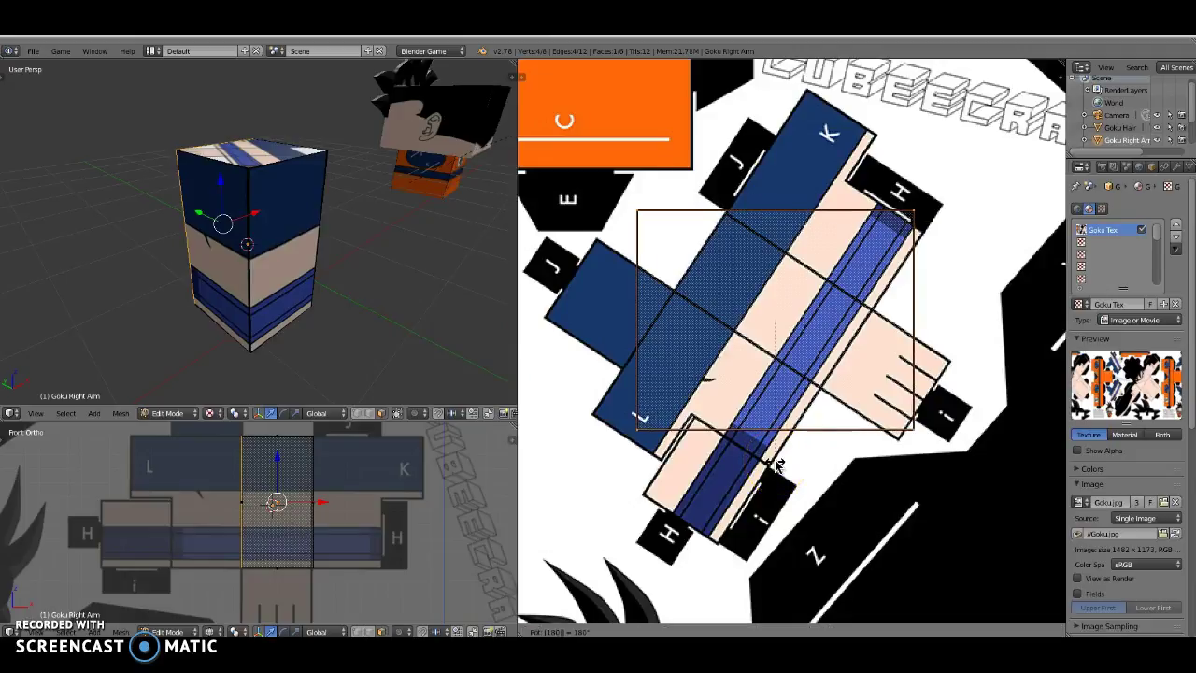
click(776, 463)
key(r)
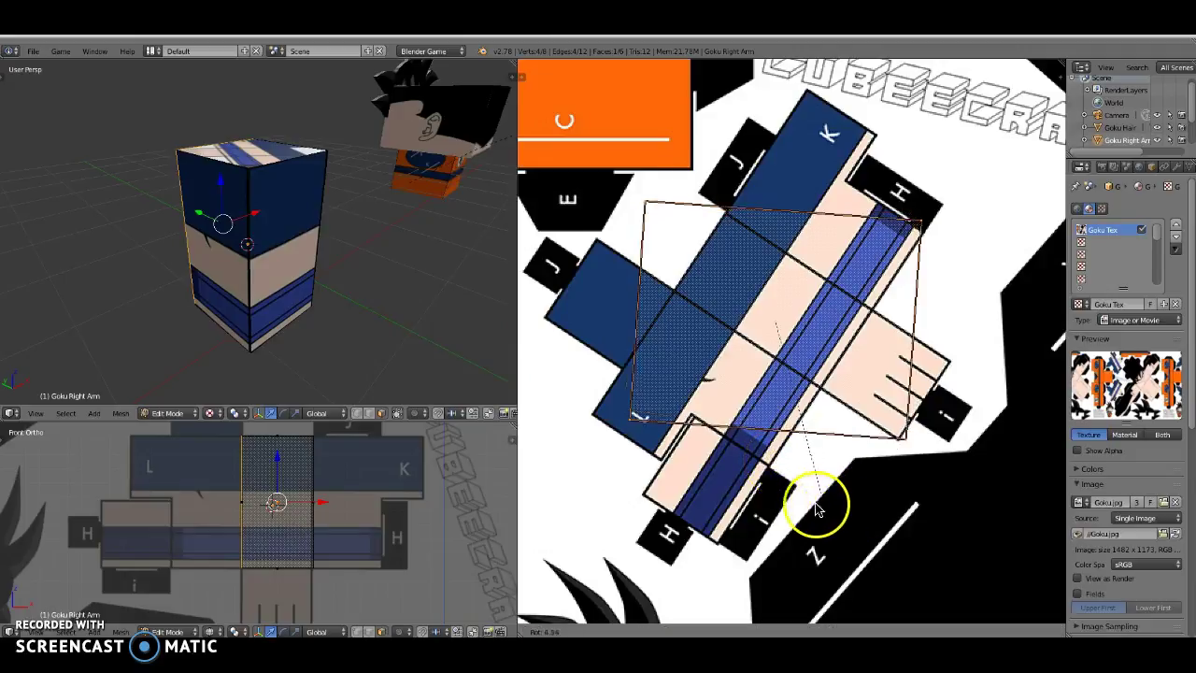
click(751, 480)
- Shrink the back face's UVs to roughly half size and move one corner onto the middle column's blue corner nearest K
middle_drag(220, 257, 320, 253)
key(s)
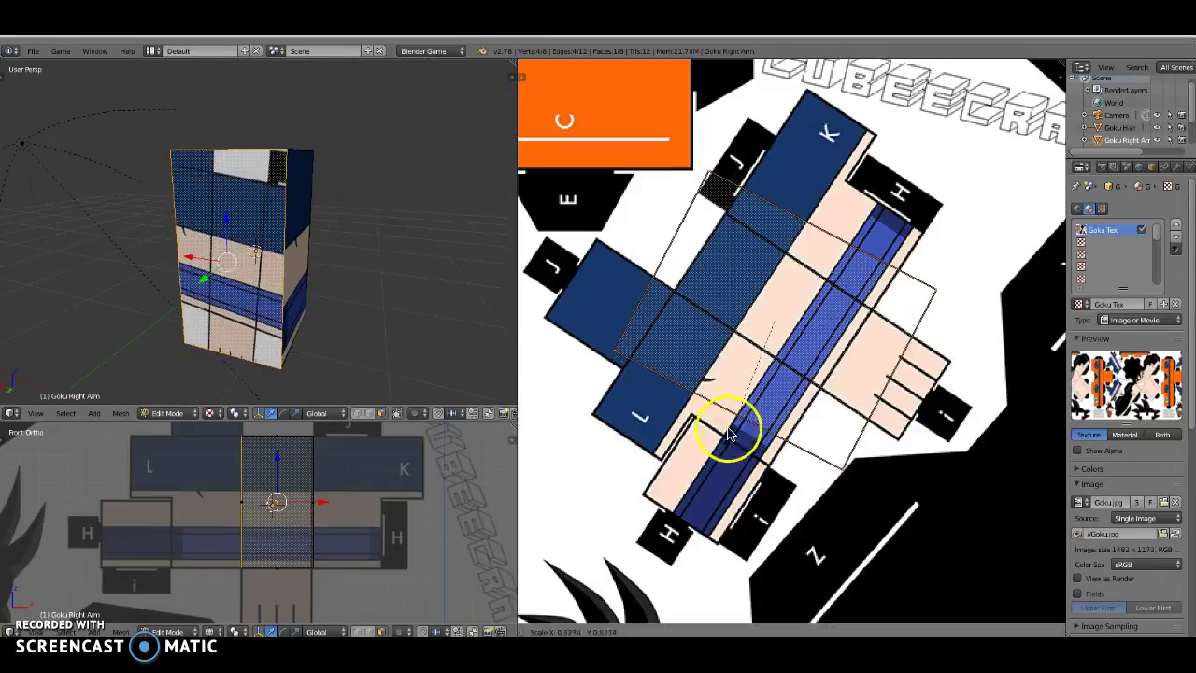
click(715, 367)
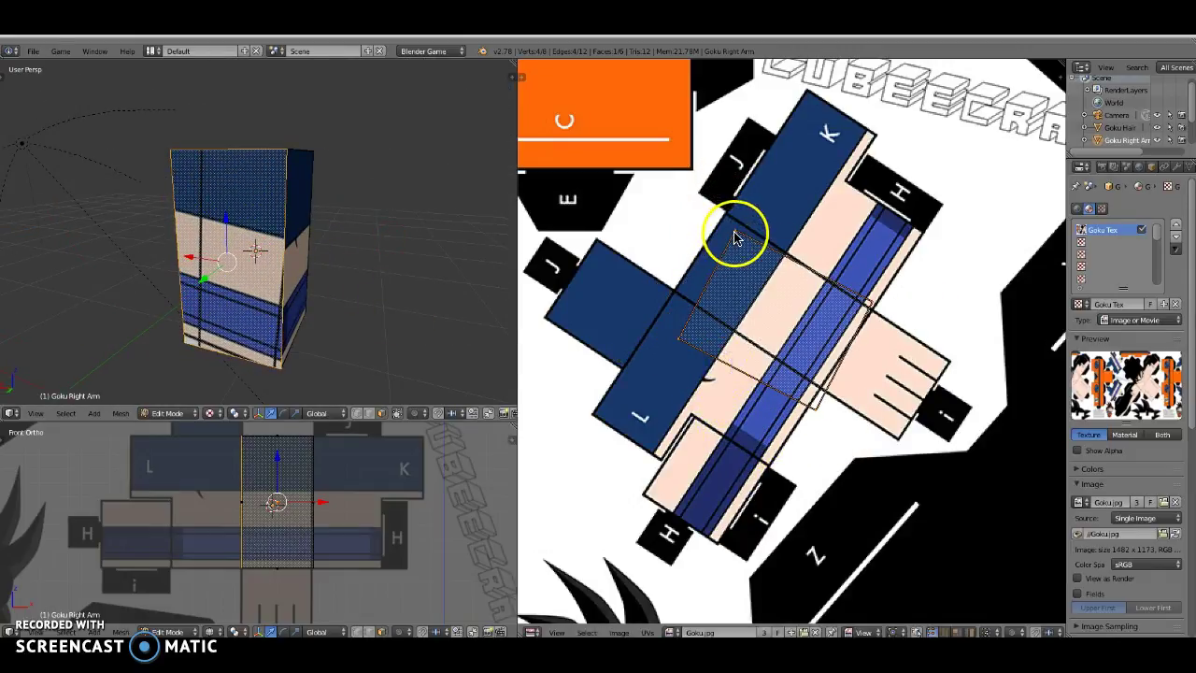
key(g)
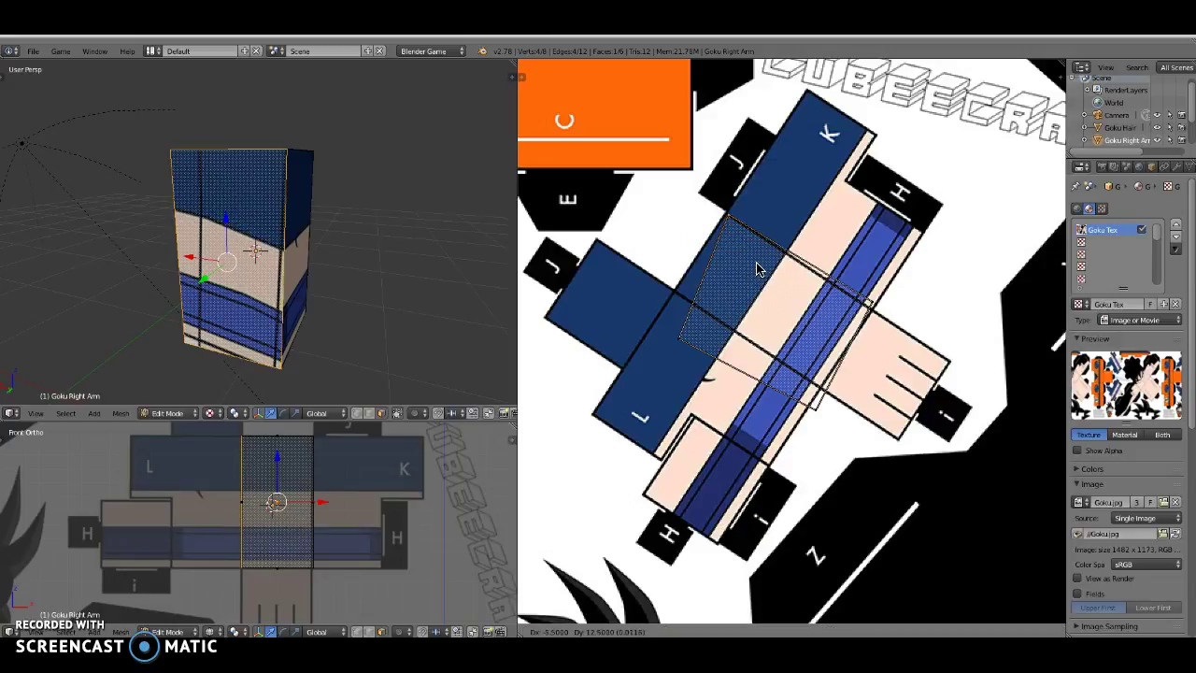
click(756, 269)
- Move the back face's remaining UV corners individually onto the corners of the template's middle column
click(861, 299)
key(g)
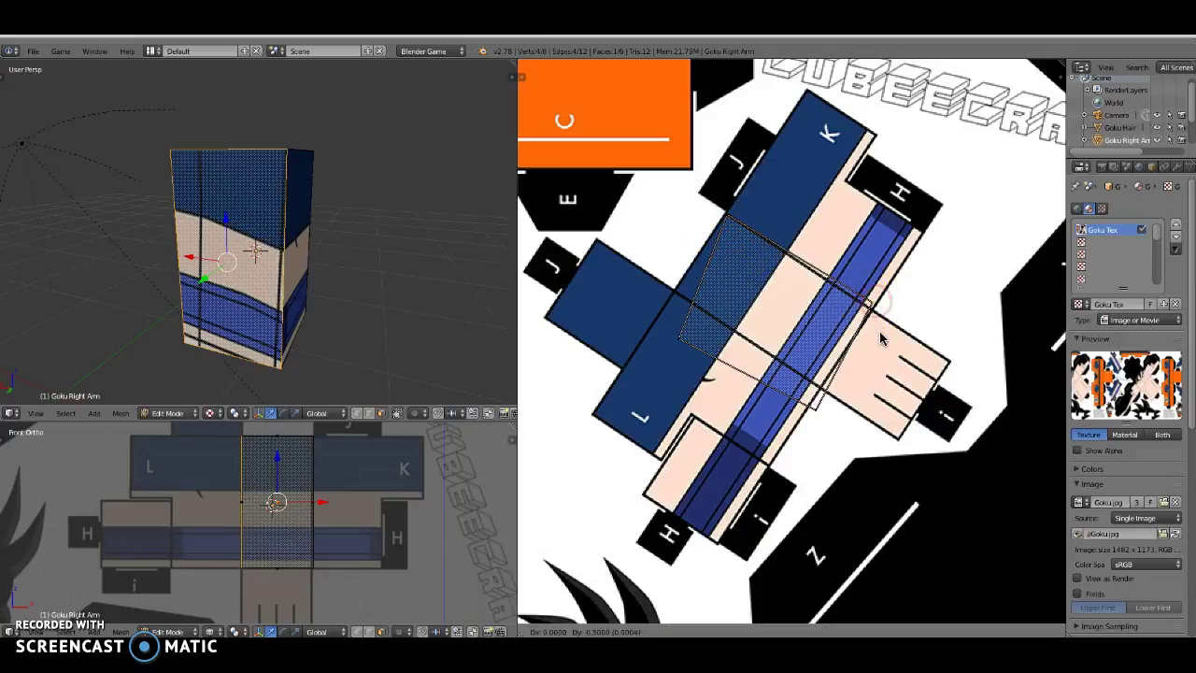
right_click(878, 343)
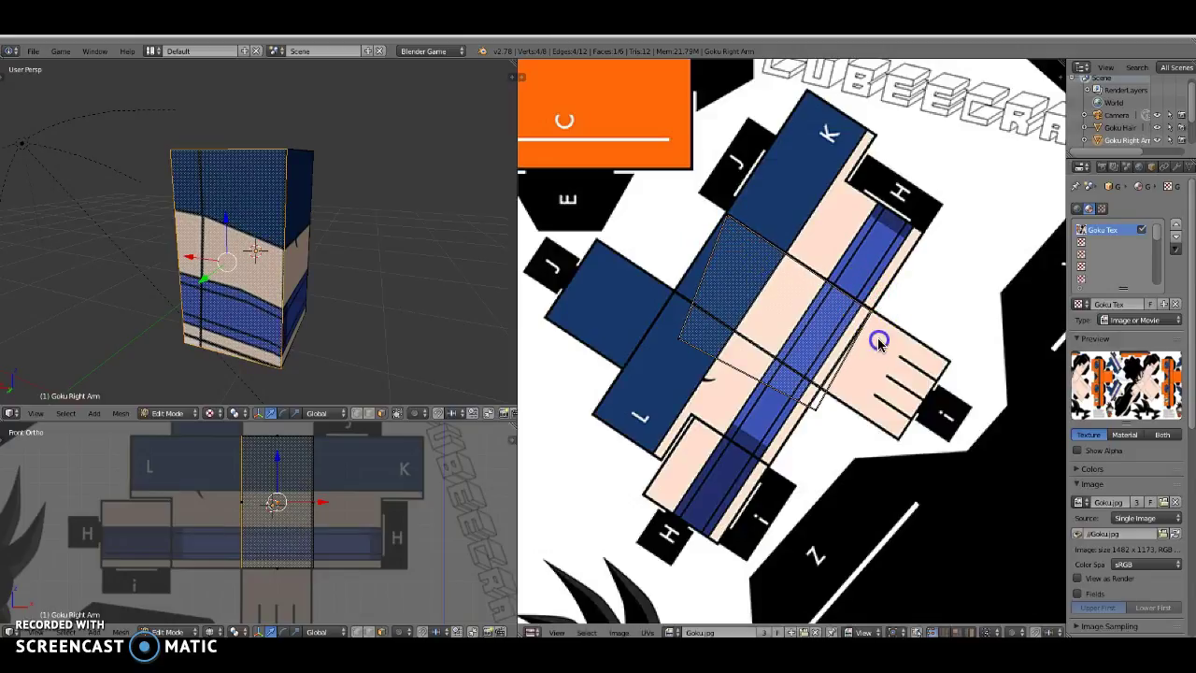
right_click(841, 414)
click(684, 343)
key(g)
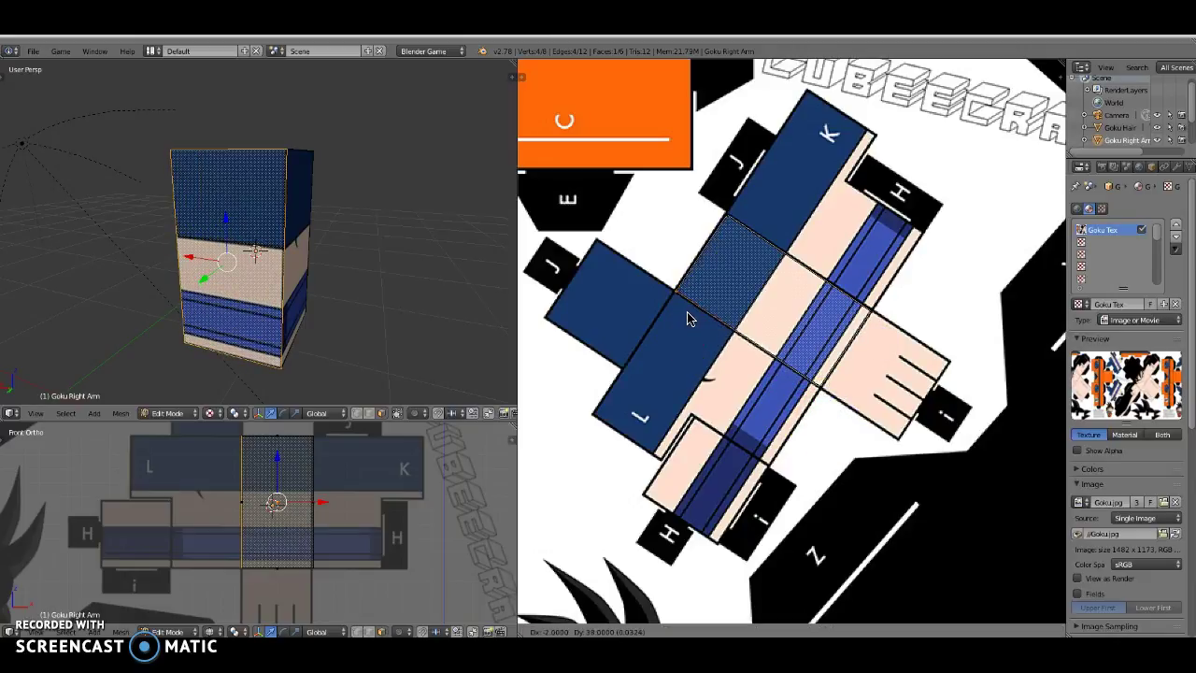
click(686, 317)
- Select the arm box's bottom face and rotate its UVs to match the template's slant
middle_drag(297, 279, 248, 332)
key(a)
right_click(248, 332)
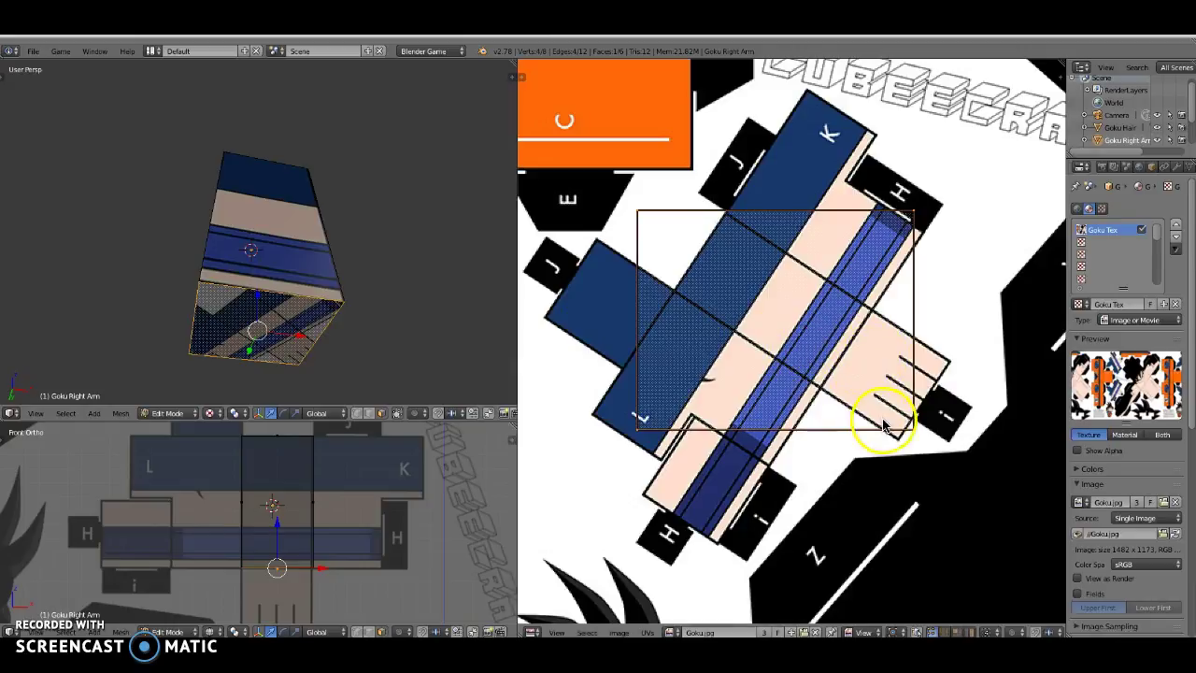
key(r)
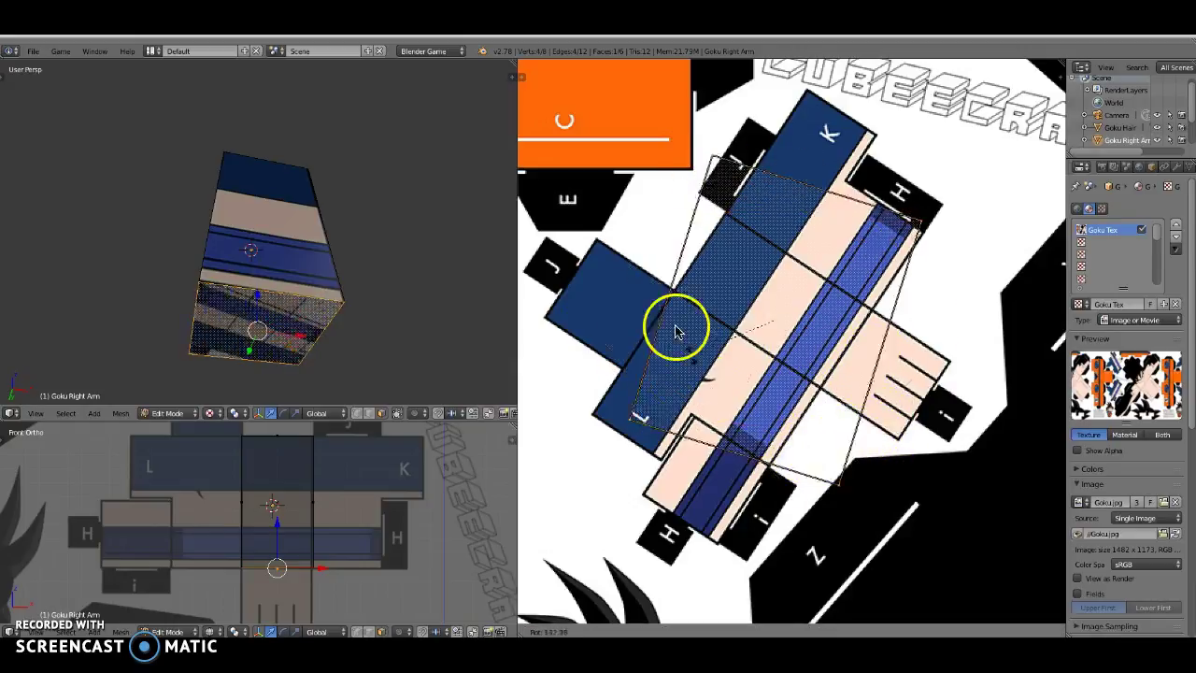
click(769, 222)
- Shrink the bottom face's UVs and move them onto the template's hand section beside tab i
key(s)
click(814, 368)
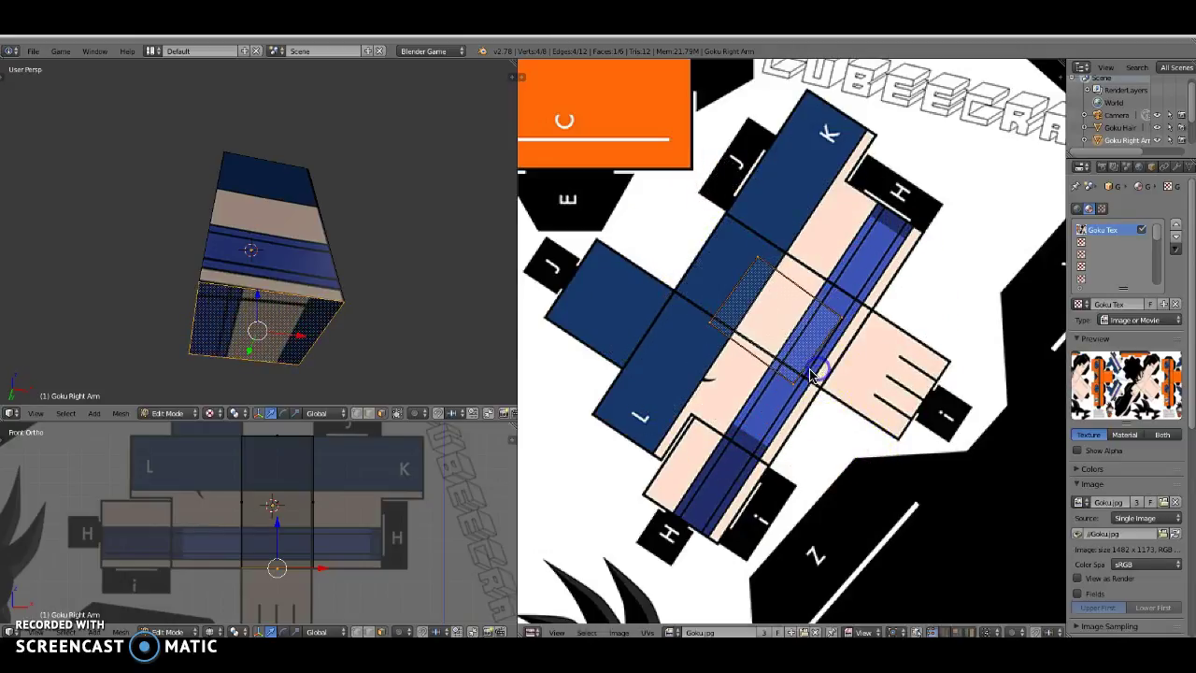
drag(781, 329, 882, 385)
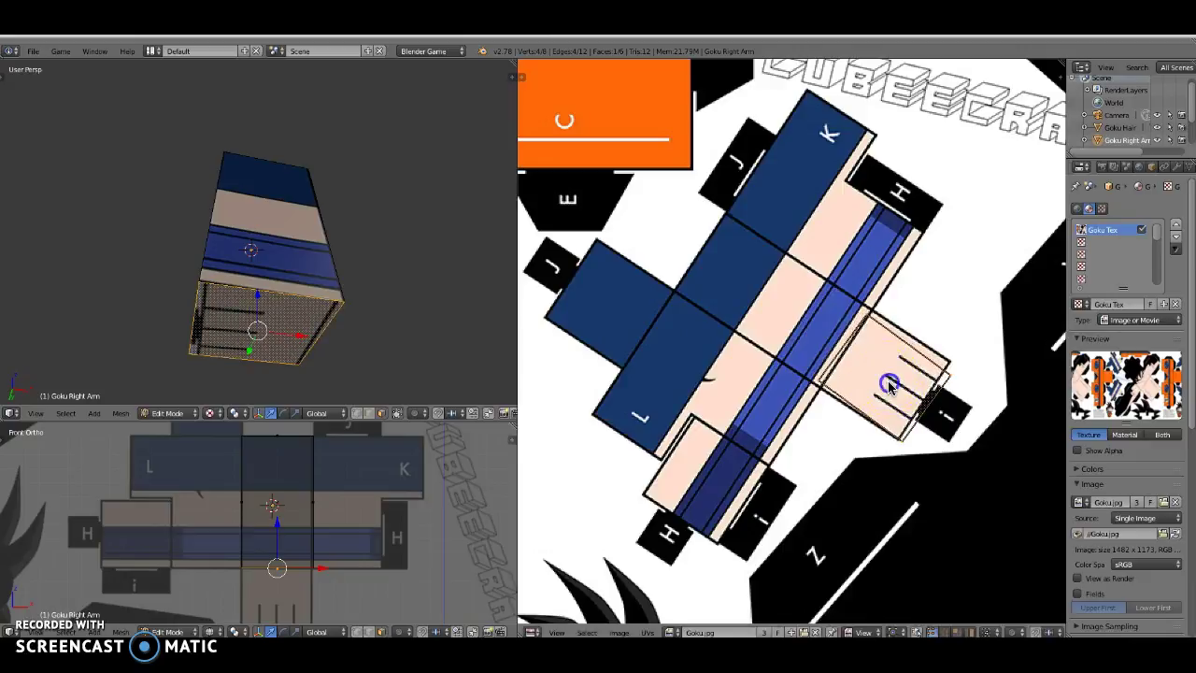
scroll(910, 417, up, 2)
middle_drag(910, 417, 771, 386)
- Return to Object Mode and move the finished arm along the X axis towards the Goku figure
middle_drag(326, 373, 333, 324)
scroll(294, 327, down, 3)
key(Tab)
middle_drag(307, 267, 280, 227)
key(g)
key(x)
drag(254, 240, 72, 290)
middle_drag(86, 300, 268, 259)
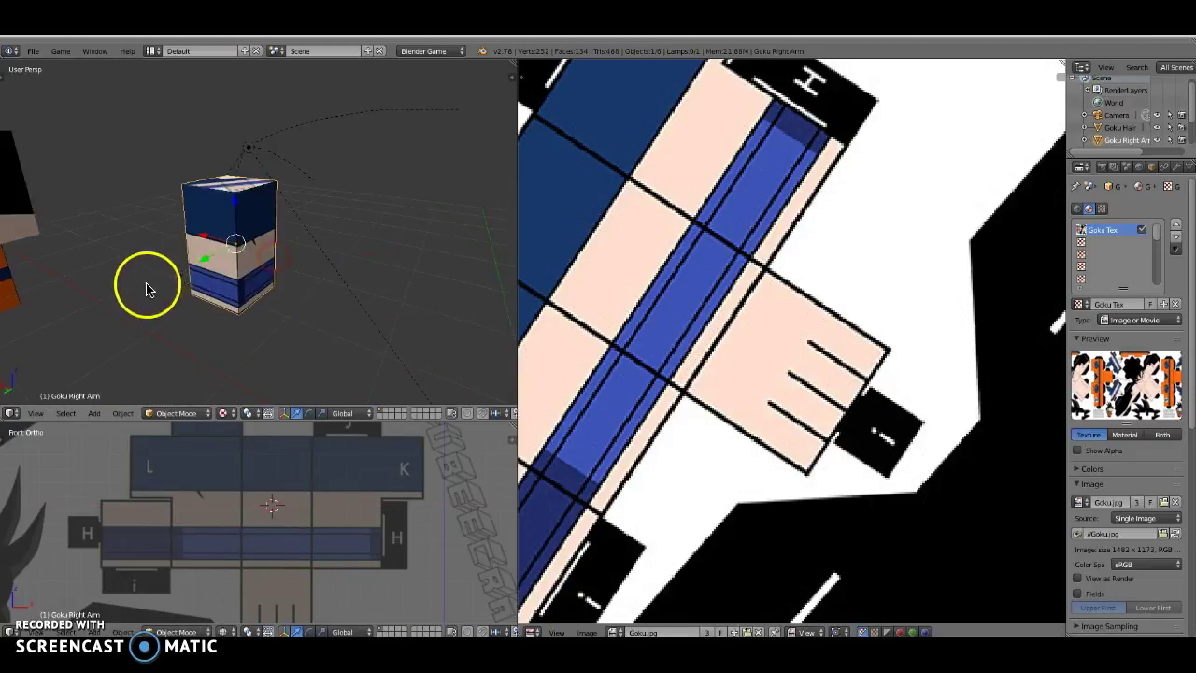
- Move the arm the rest of the way and place it against the side of Goku's torso, below the head
middle_drag(147, 286, 355, 259)
key(g)
key(x)
drag(245, 202, 82, 257)
middle_drag(98, 269, 304, 275)
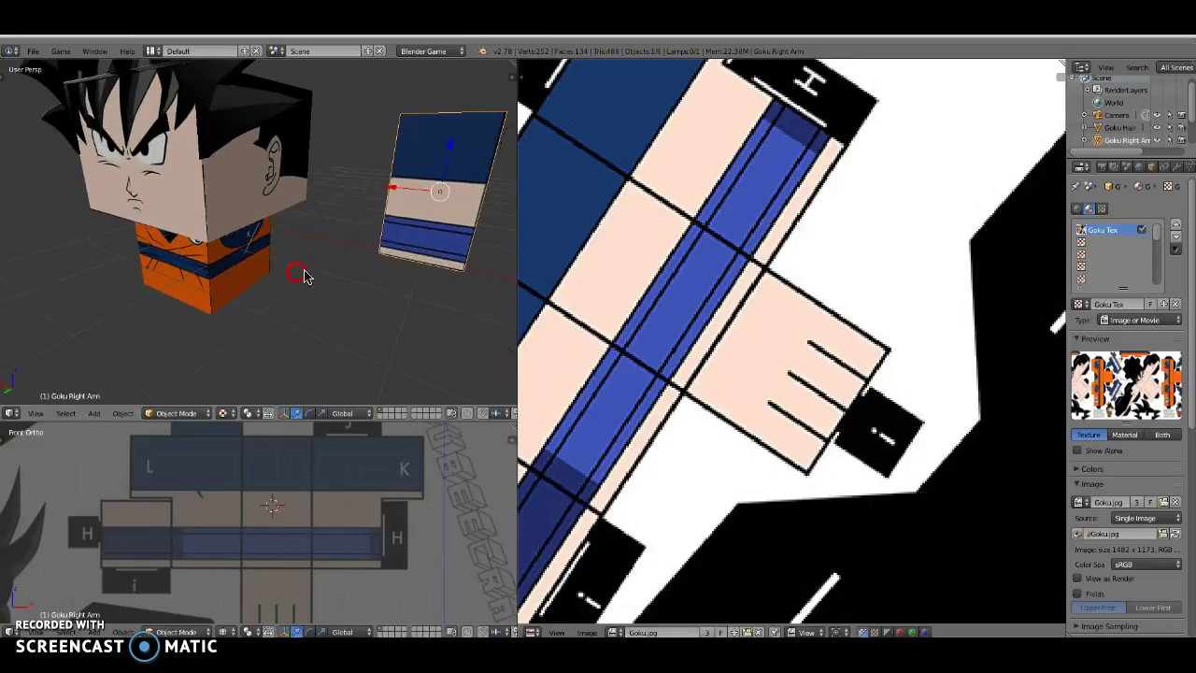
drag(401, 192, 299, 200)
drag(321, 152, 215, 263)
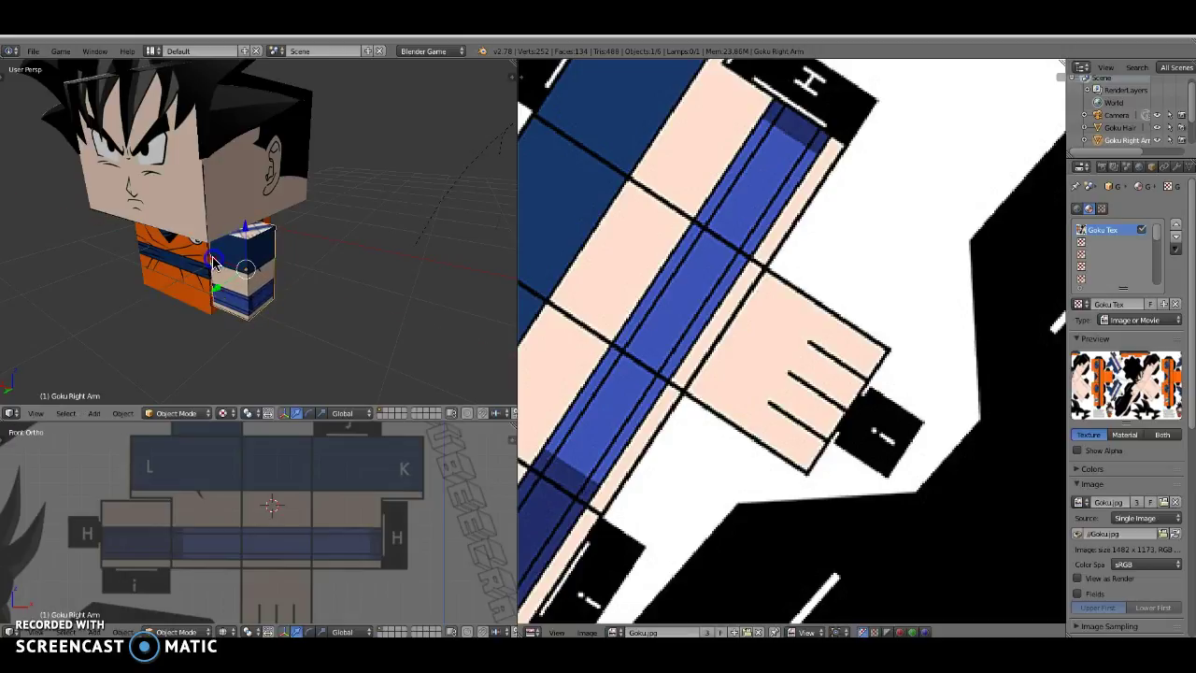
- Rotate the arm's bottom face UVs about 180 degrees on the hand section to reverse the fingers' direction
scroll(243, 280, up, 3)
middle_drag(243, 281, 290, 271)
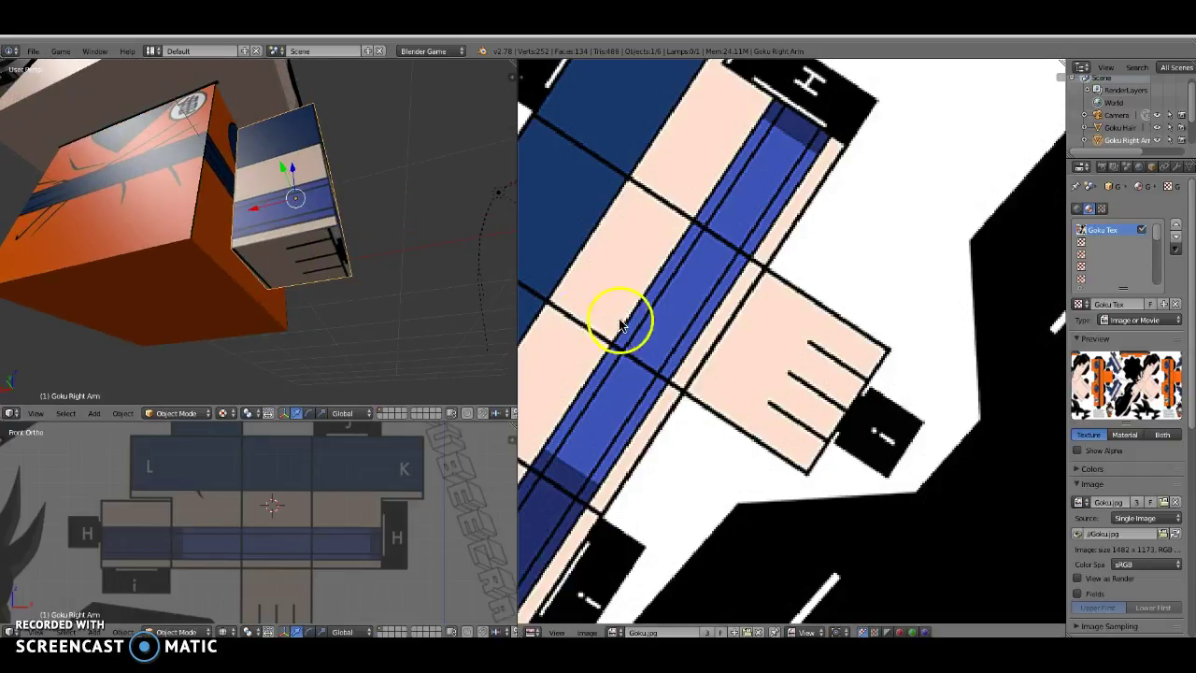
key(Tab)
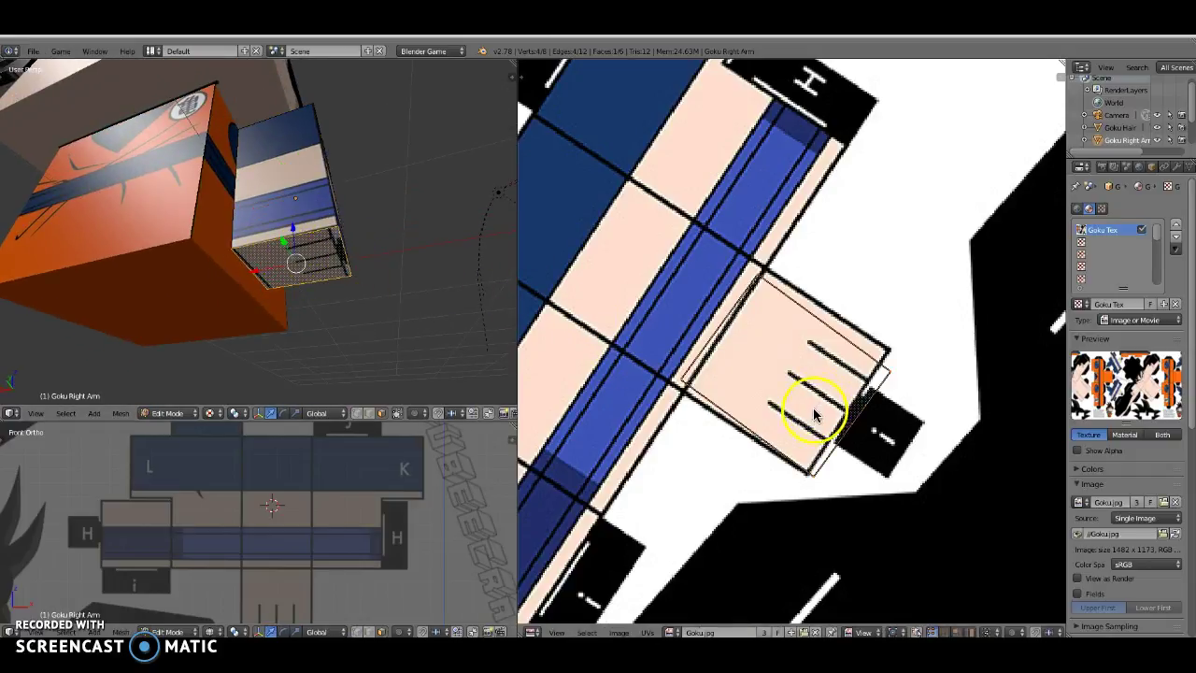
key(r)
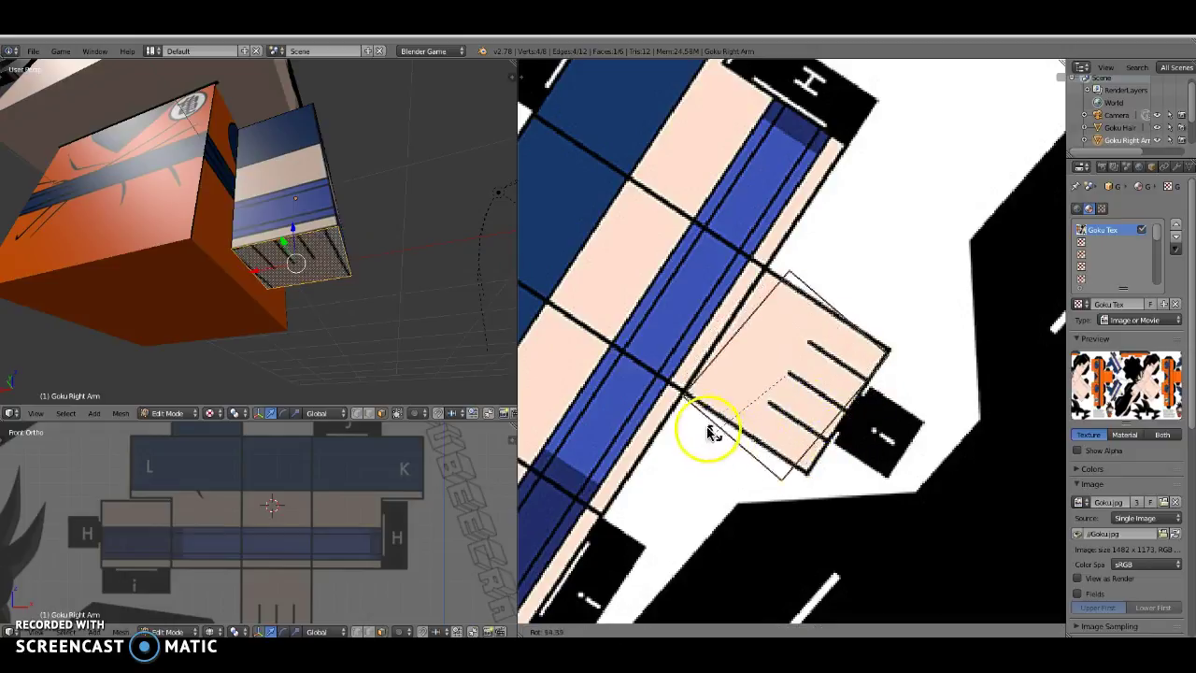
click(734, 324)
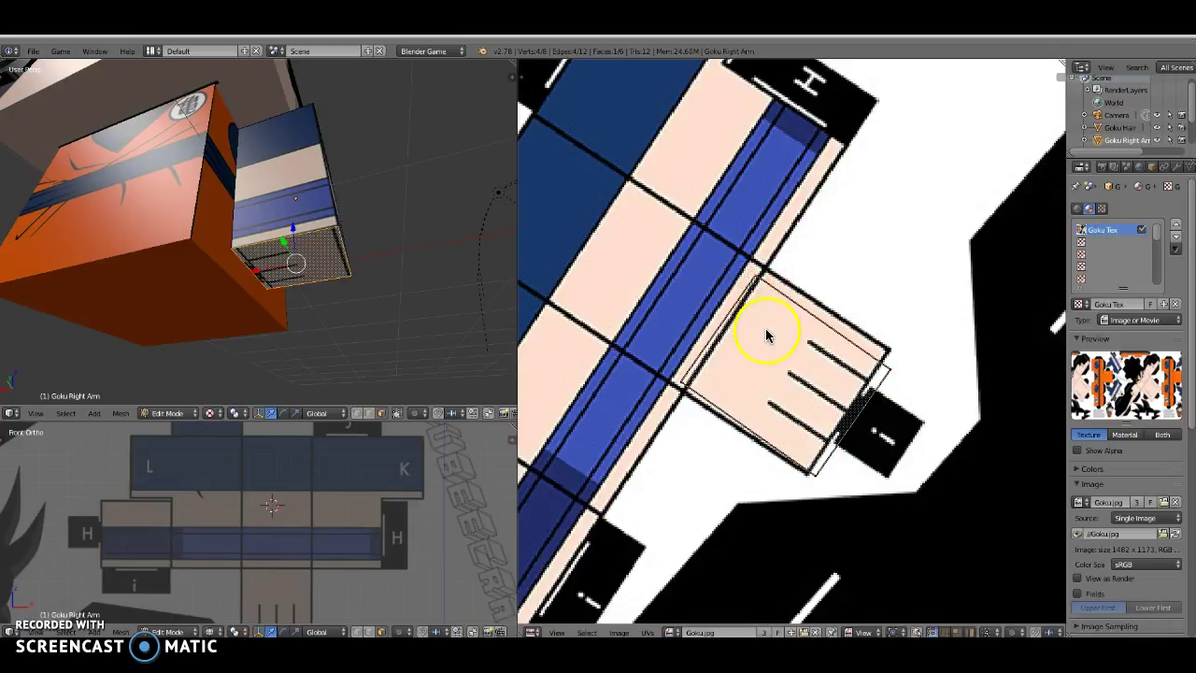
- Move the bottom face's four UV corners individually onto the corners of the template's hand section
key(g)
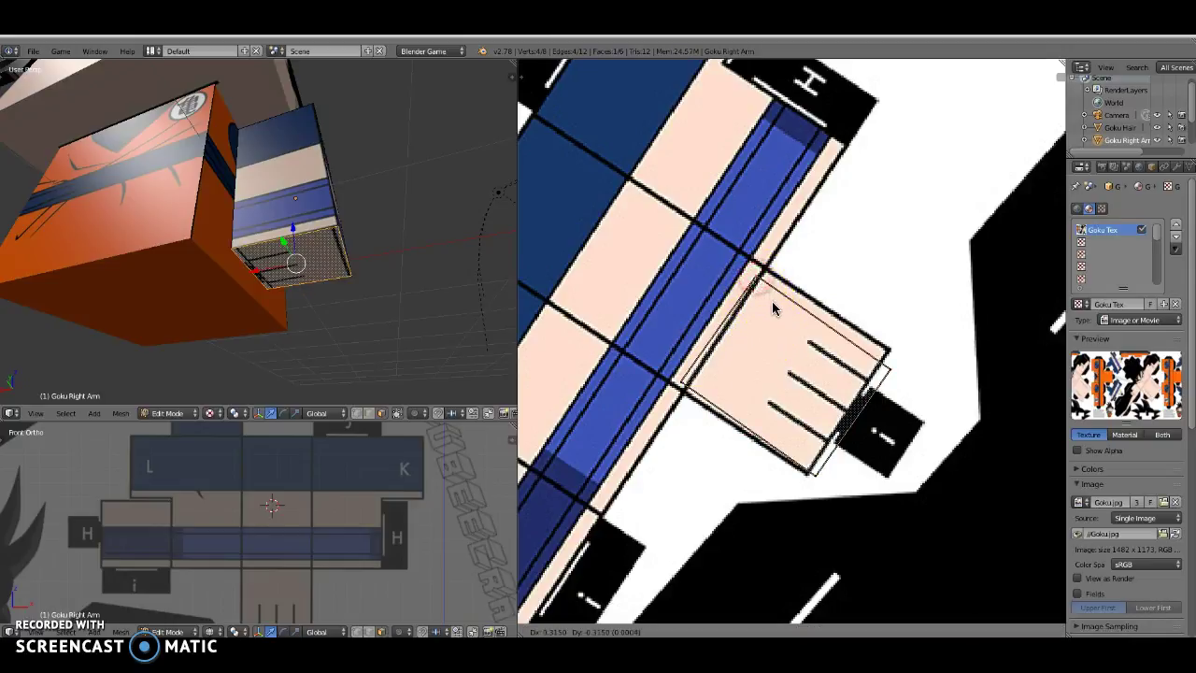
click(780, 299)
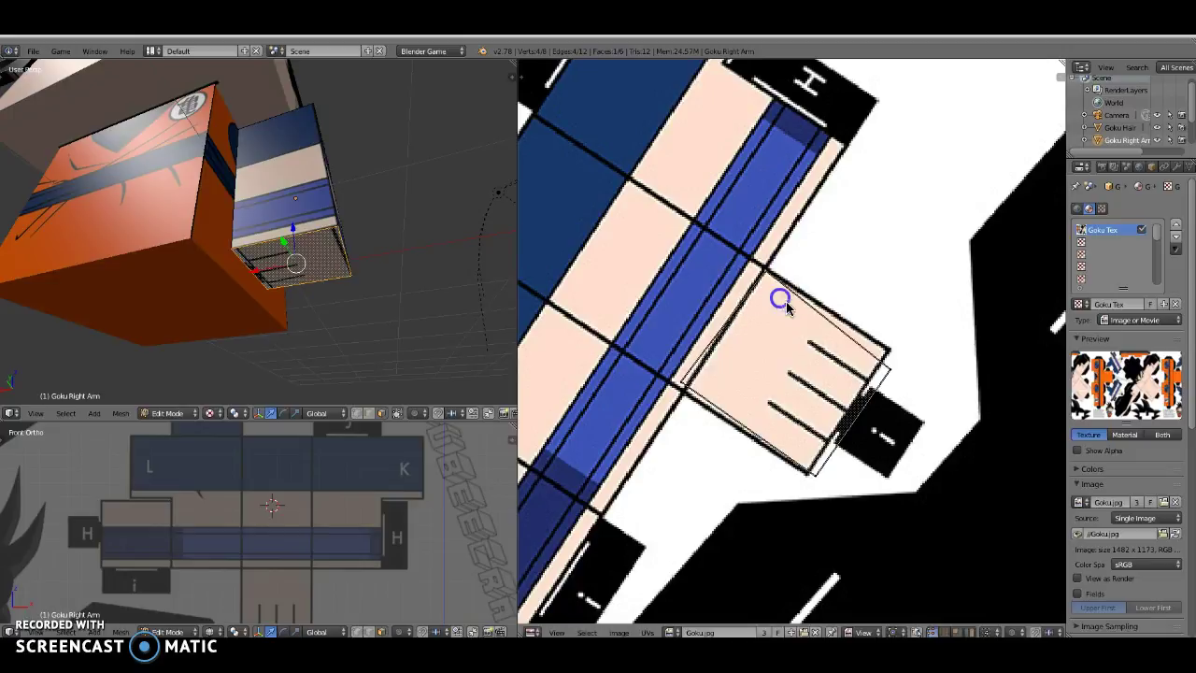
key(g)
click(894, 363)
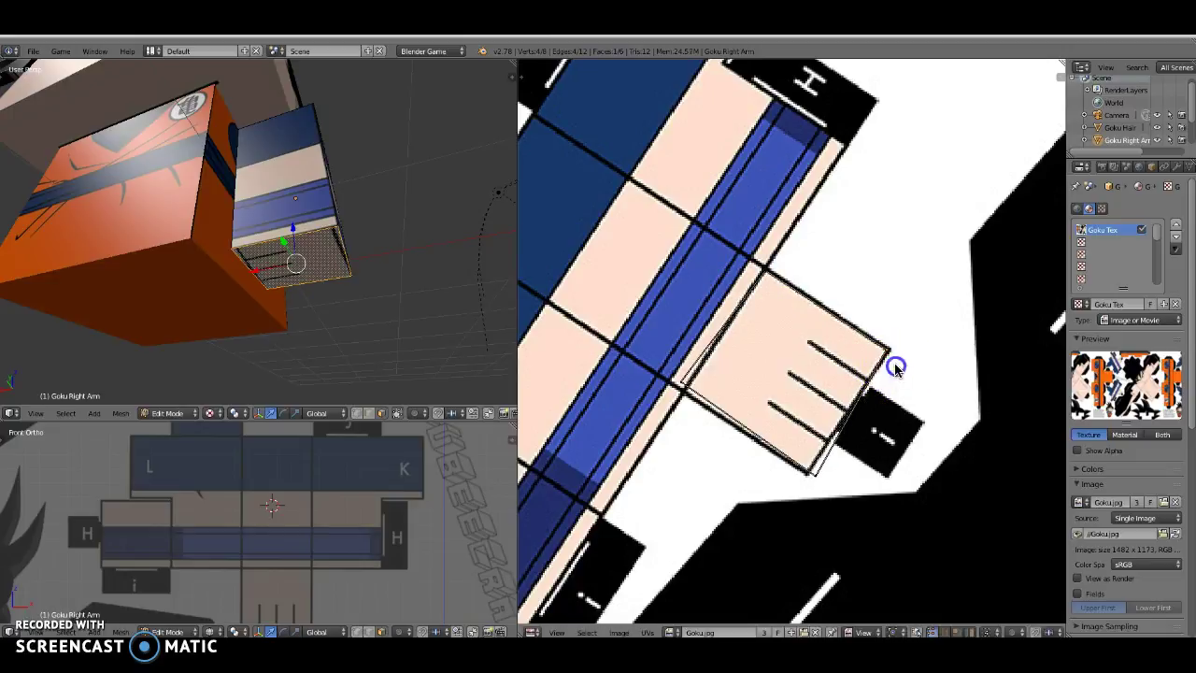
right_click(821, 476)
key(g)
click(811, 472)
right_click(681, 382)
key(g)
right_click(699, 416)
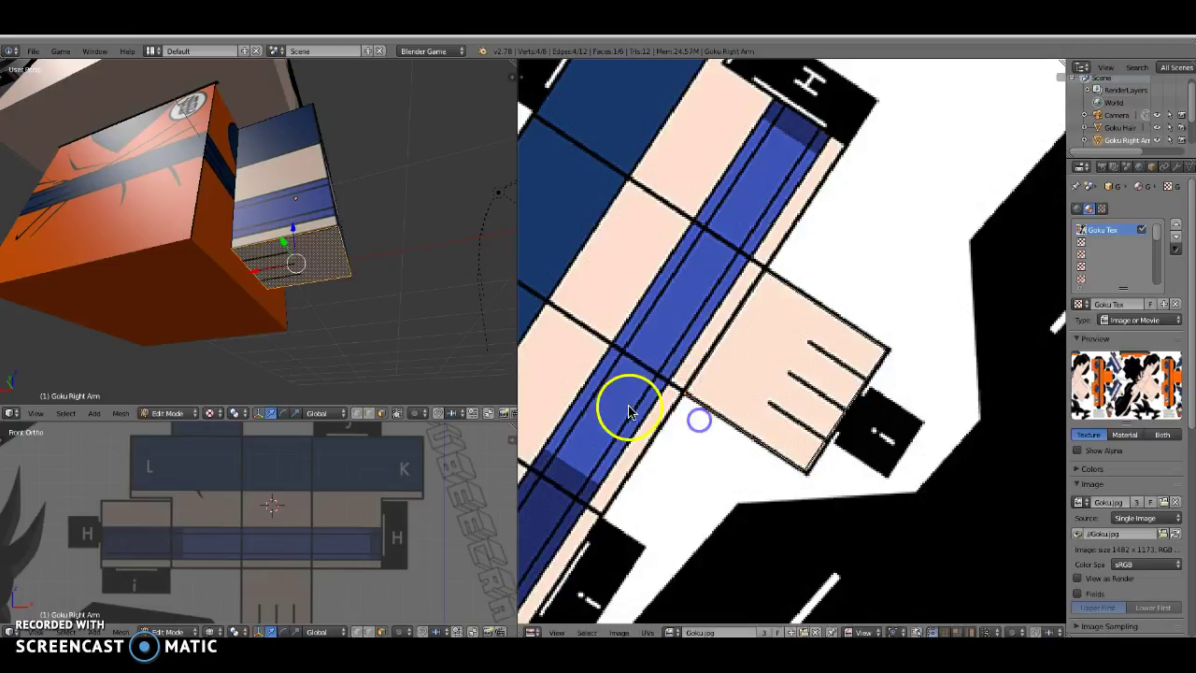
- Select the arm box's top face, shrink its UVs, and move them onto the blue section beside tab J
key(Tab)
middle_drag(320, 275, 269, 330)
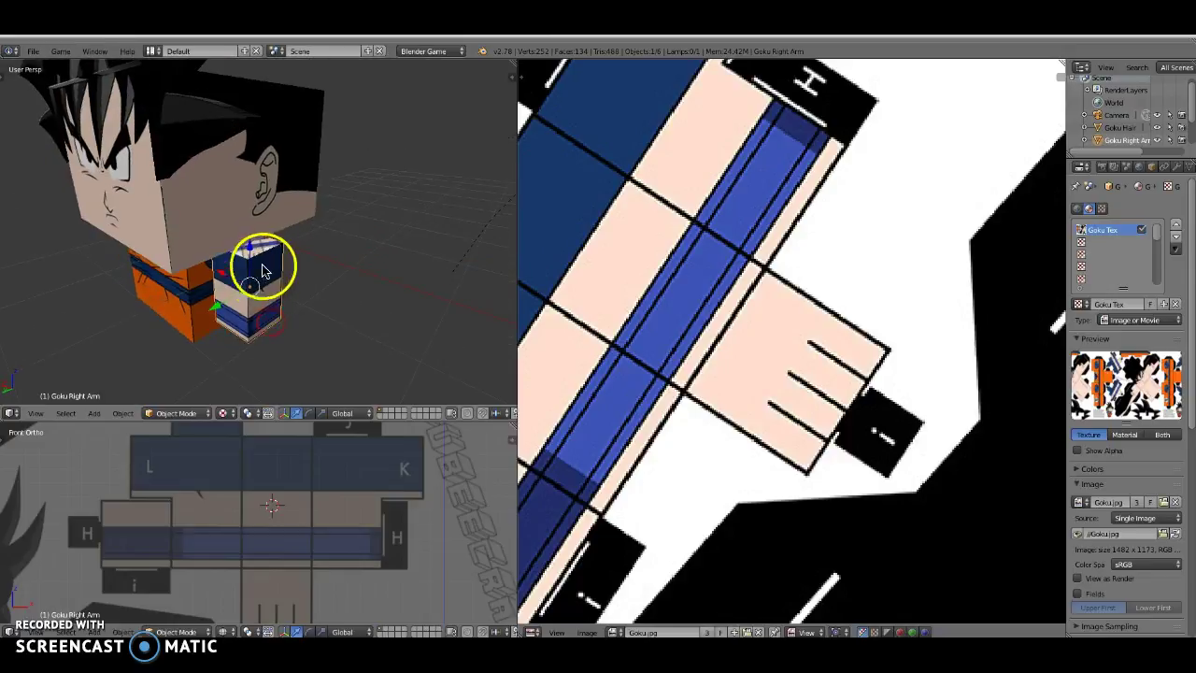
key(Tab)
right_click(257, 246)
scroll(652, 258, down, 3)
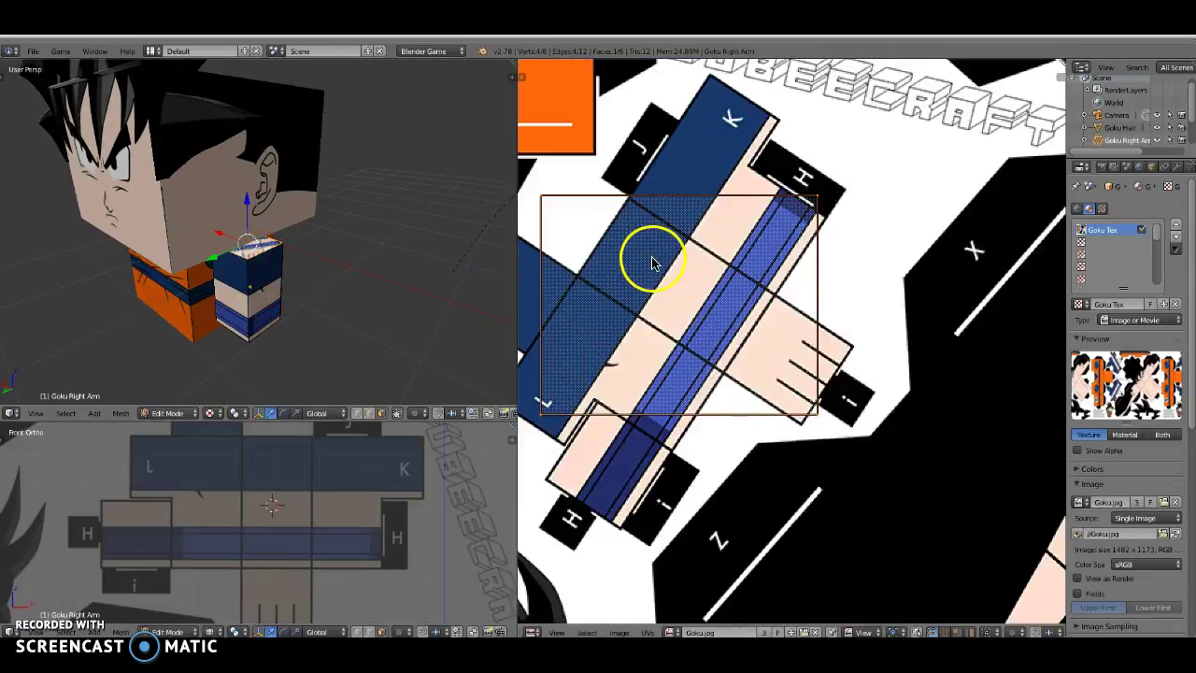
scroll(661, 282, up, 3)
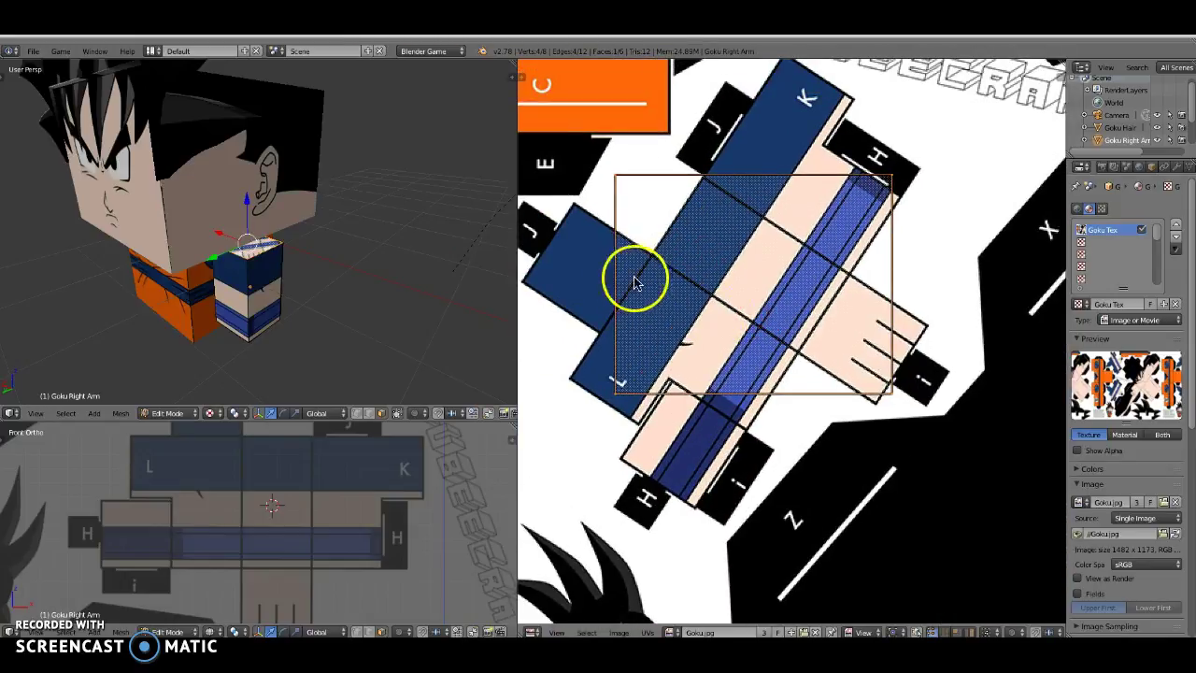
middle_drag(614, 286, 685, 318)
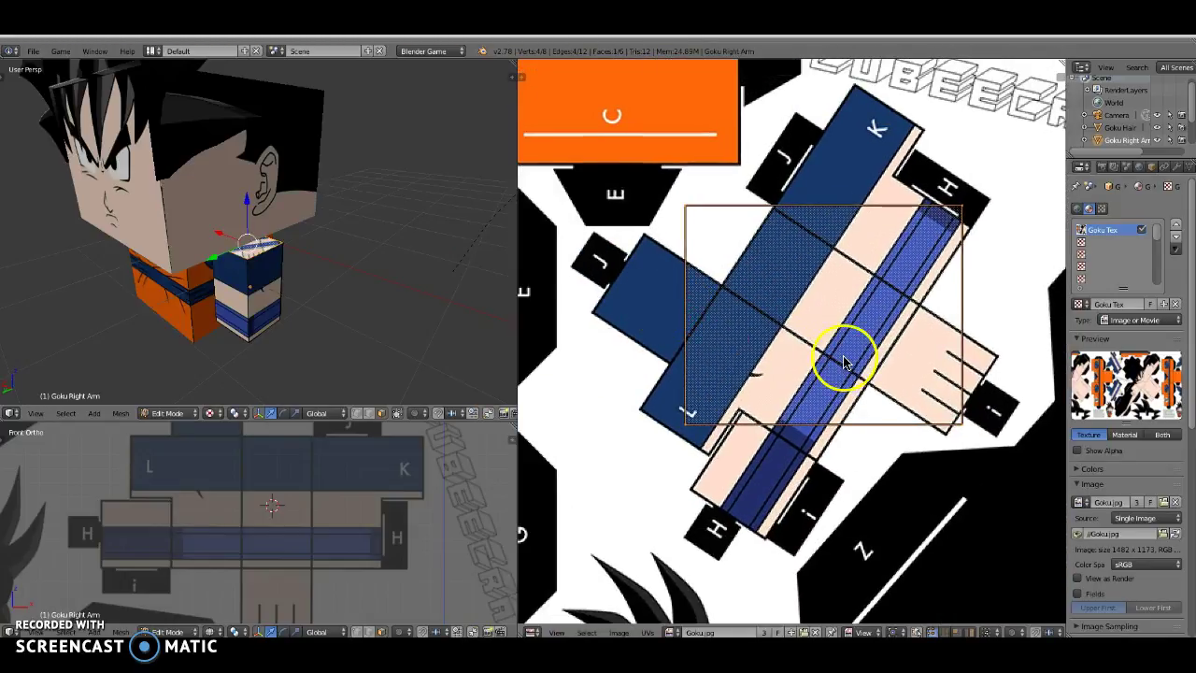
key(s)
click(810, 327)
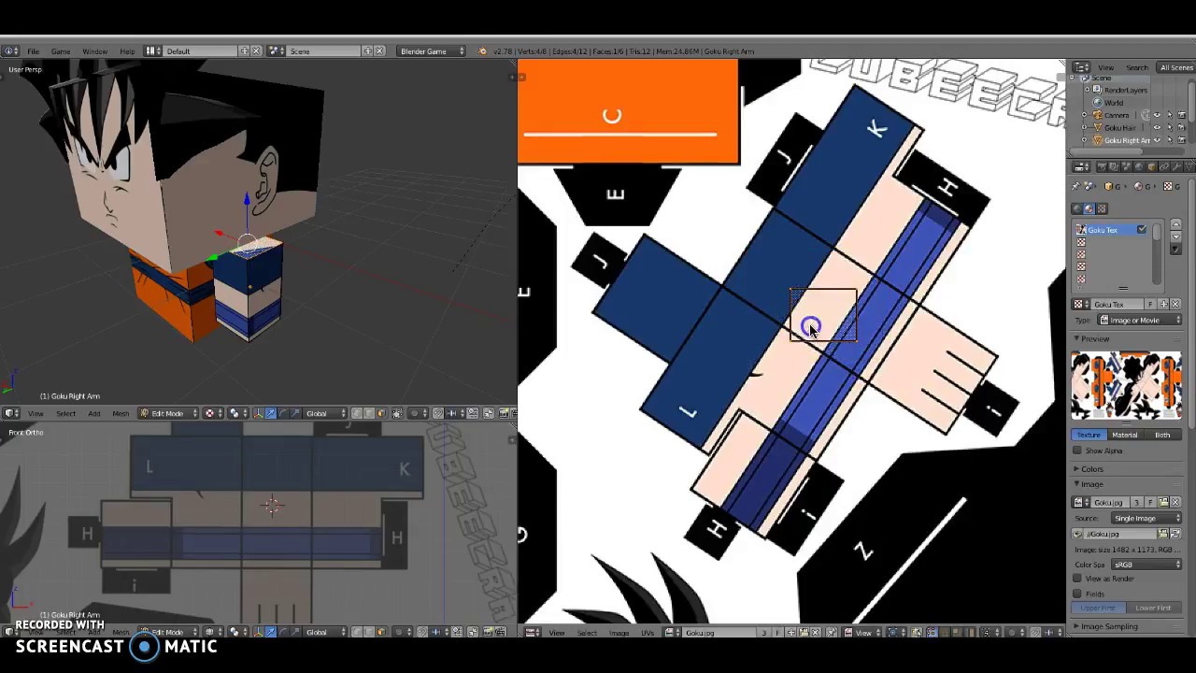
key(g)
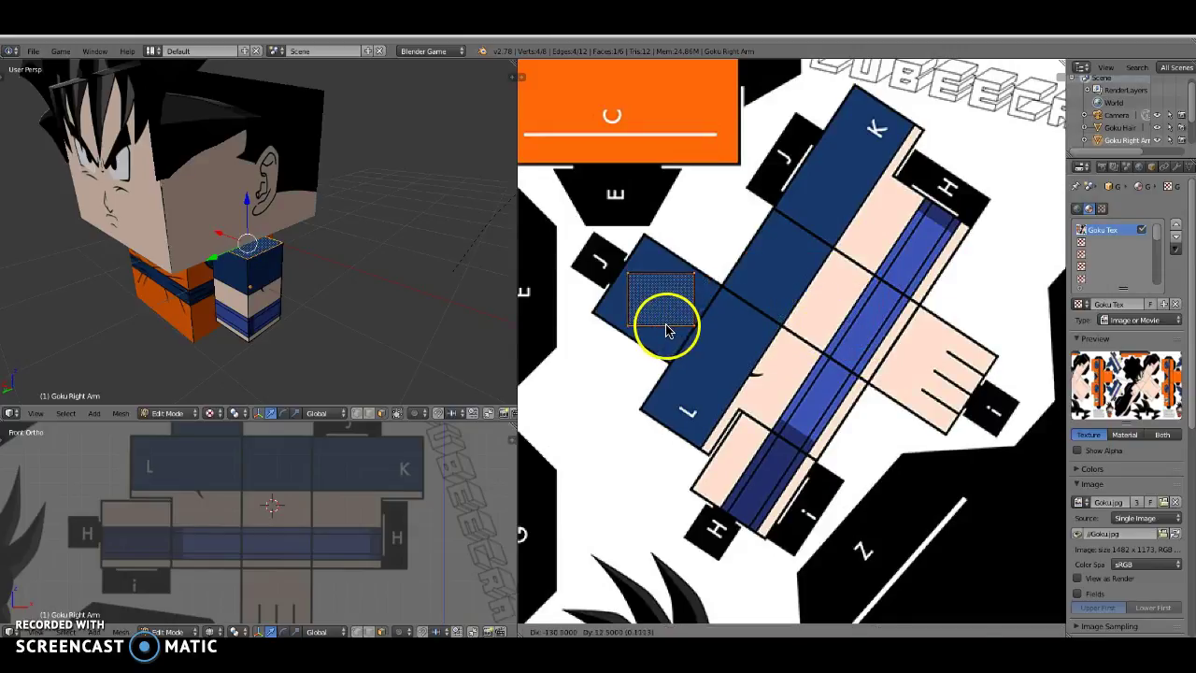
click(665, 326)
- Rotate the top face's UVs about 34 degrees to match the slant of the blue section
scroll(665, 326, up, 3)
middle_drag(634, 316, 739, 374)
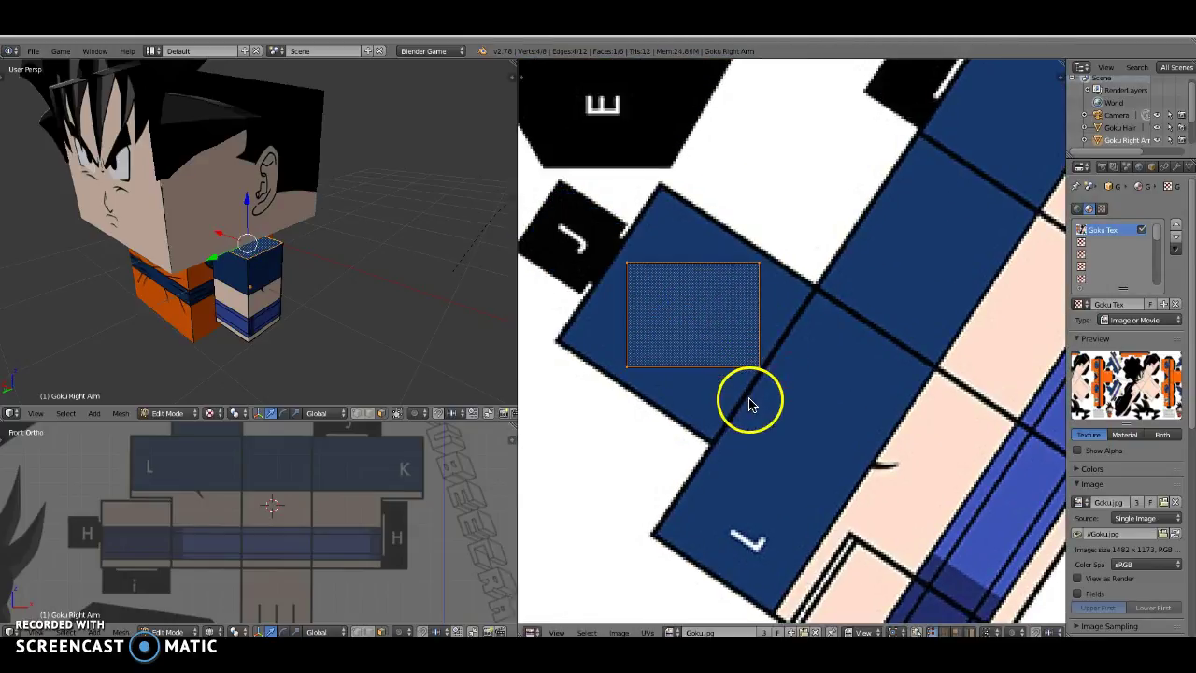
key(r)
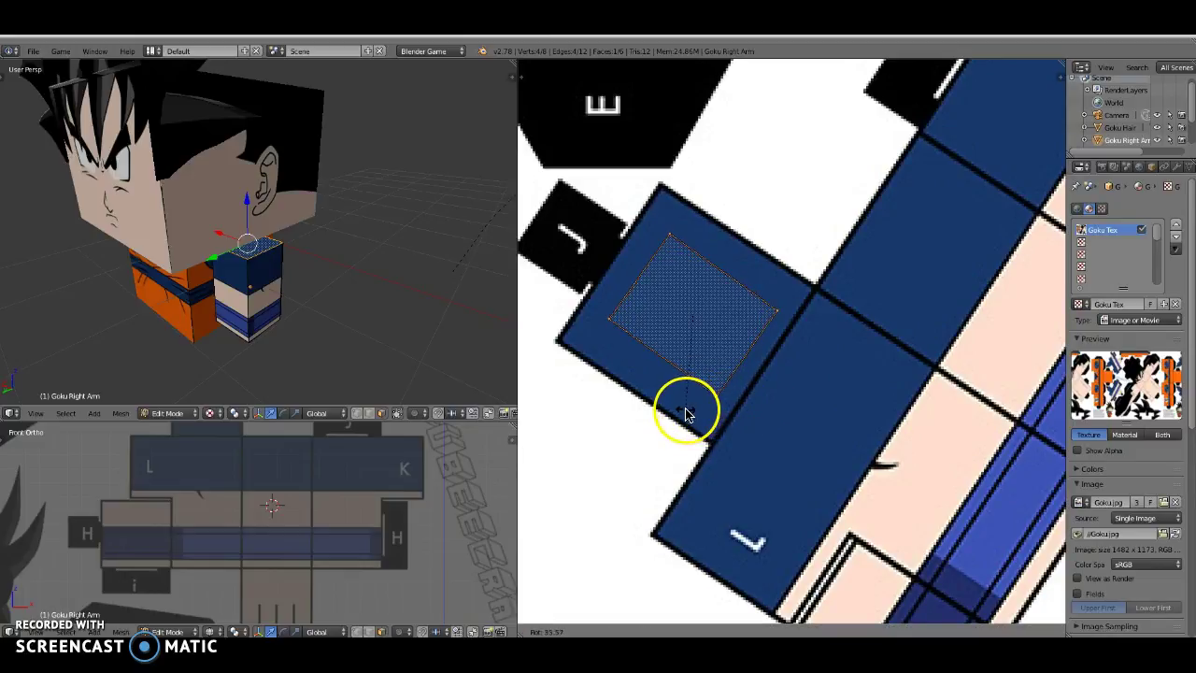
click(686, 414)
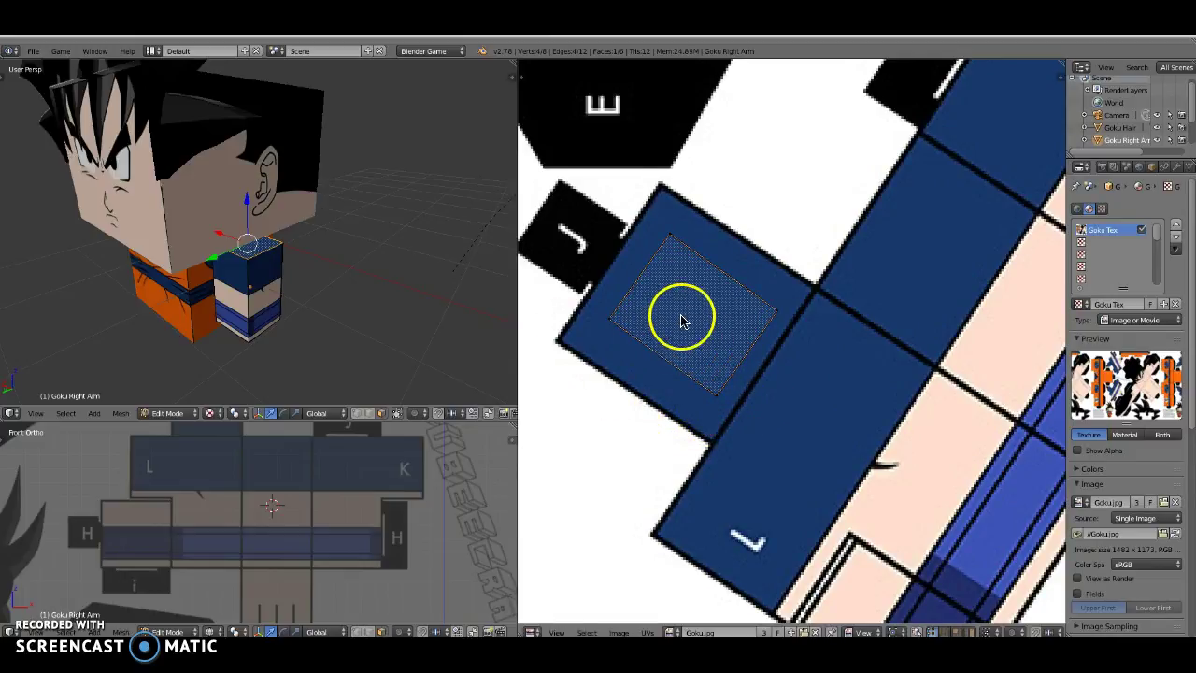
scroll(679, 316, up, 2)
middle_drag(664, 312, 767, 330)
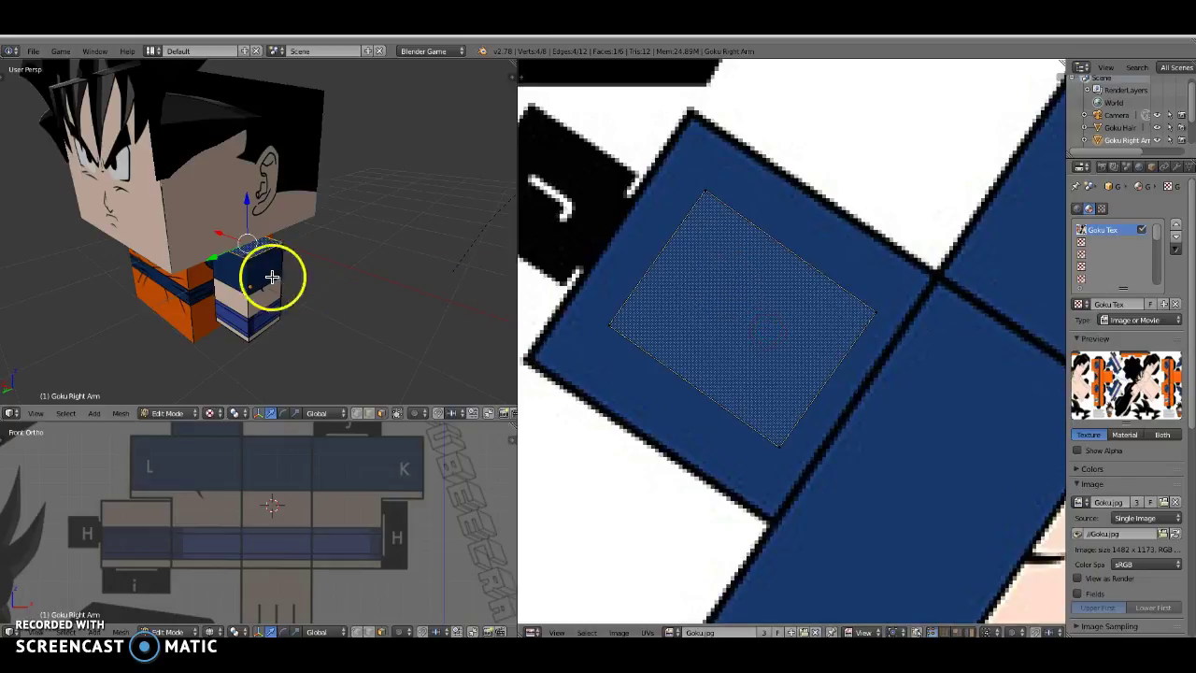
- Return to Object Mode and examine the textured arm against the body from the side and front
scroll(280, 272, up, 4)
key(Tab)
middle_drag(249, 280, 213, 251)
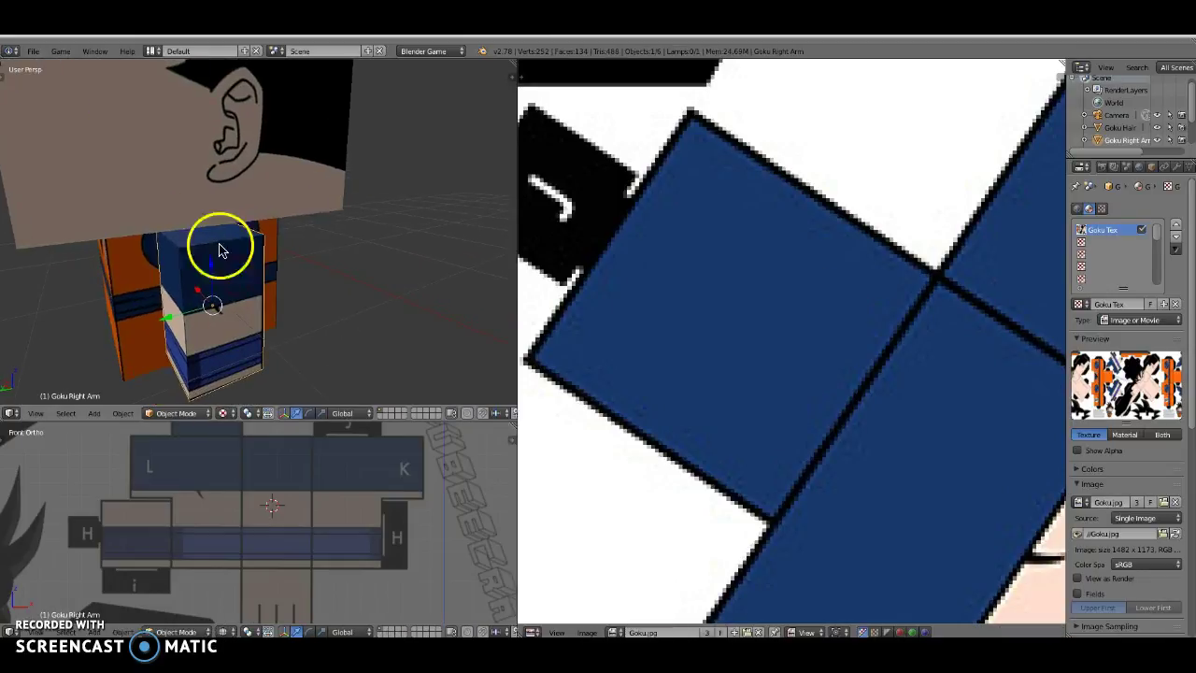
scroll(662, 340, down, 1)
scroll(249, 320, down, 4)
middle_drag(248, 321, 379, 355)
scroll(339, 302, up, 1)
scroll(335, 301, up, 1)
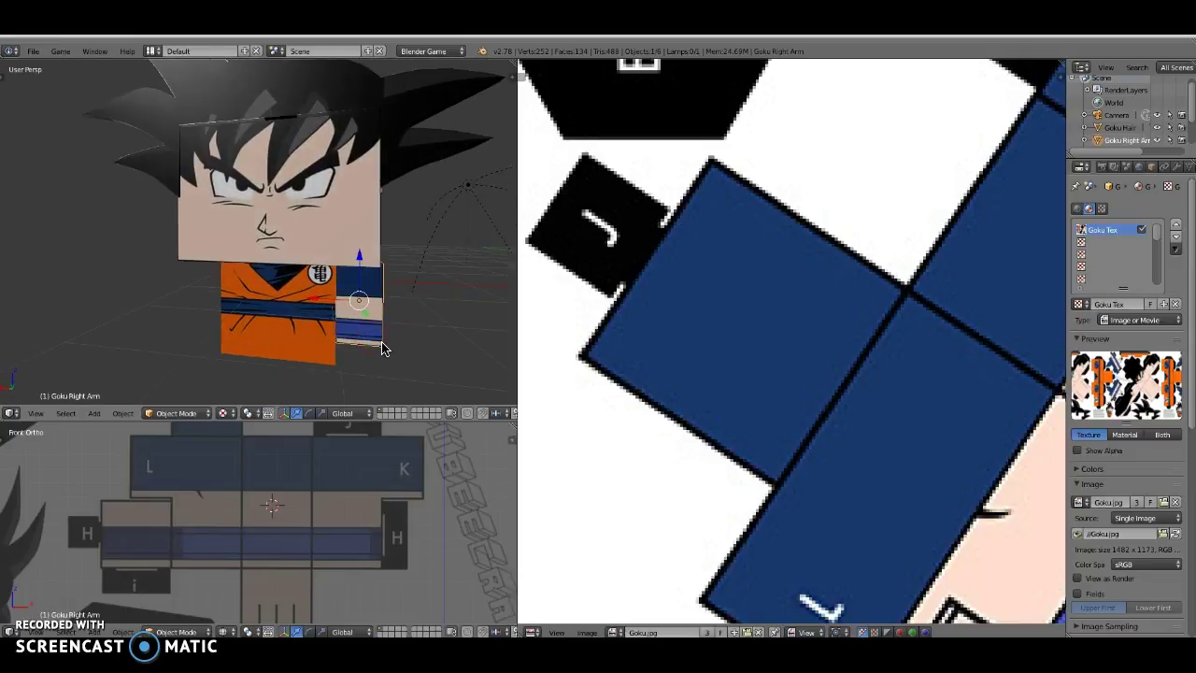
- Duplicate the arm along the X axis and place the copy against the opposite side of Goku's torso
key(shift+d)
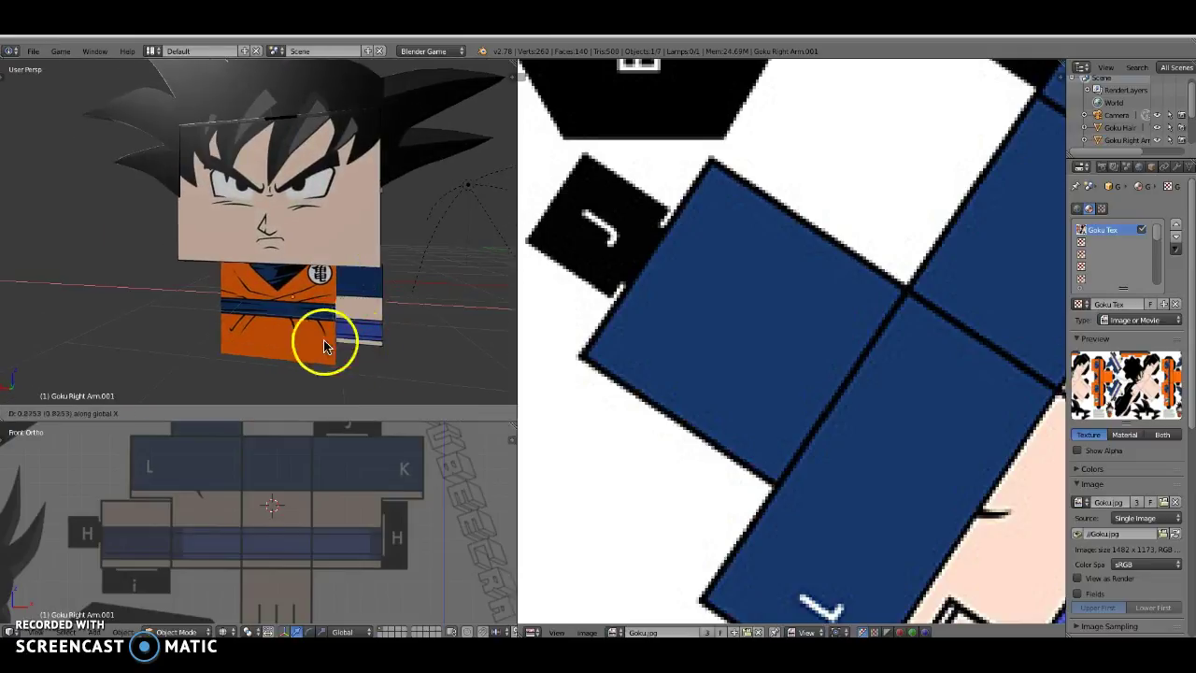
right_click(237, 335)
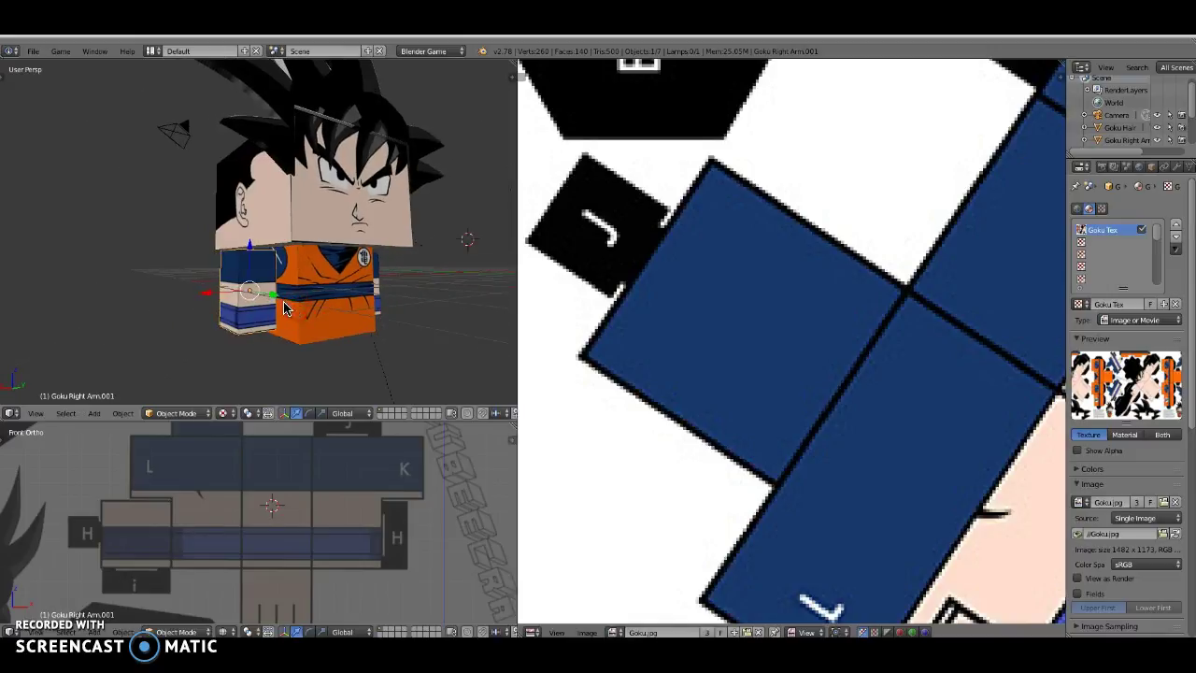
scroll(285, 308, up, 3)
mouse_move(209, 286)
right_down()
mouse_move(194, 291)
mouse_move(217, 290)
right_up()
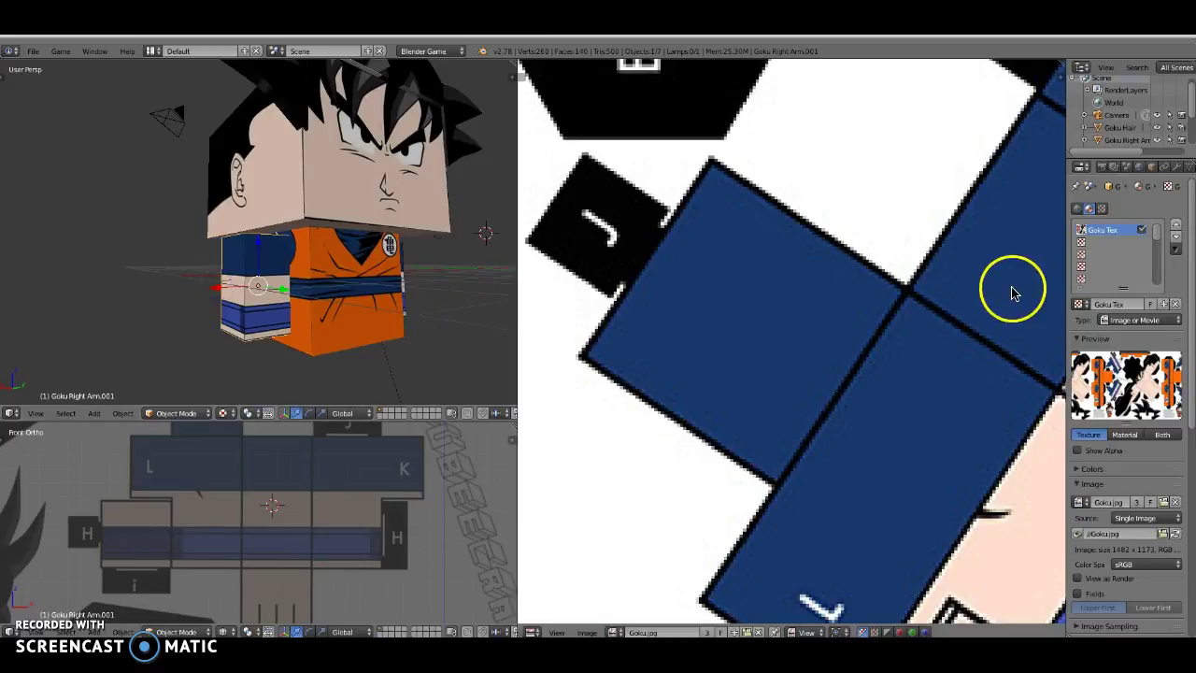
- Rename the duplicated arm object as Goku Left Arm
drag(1065, 233, 925, 214)
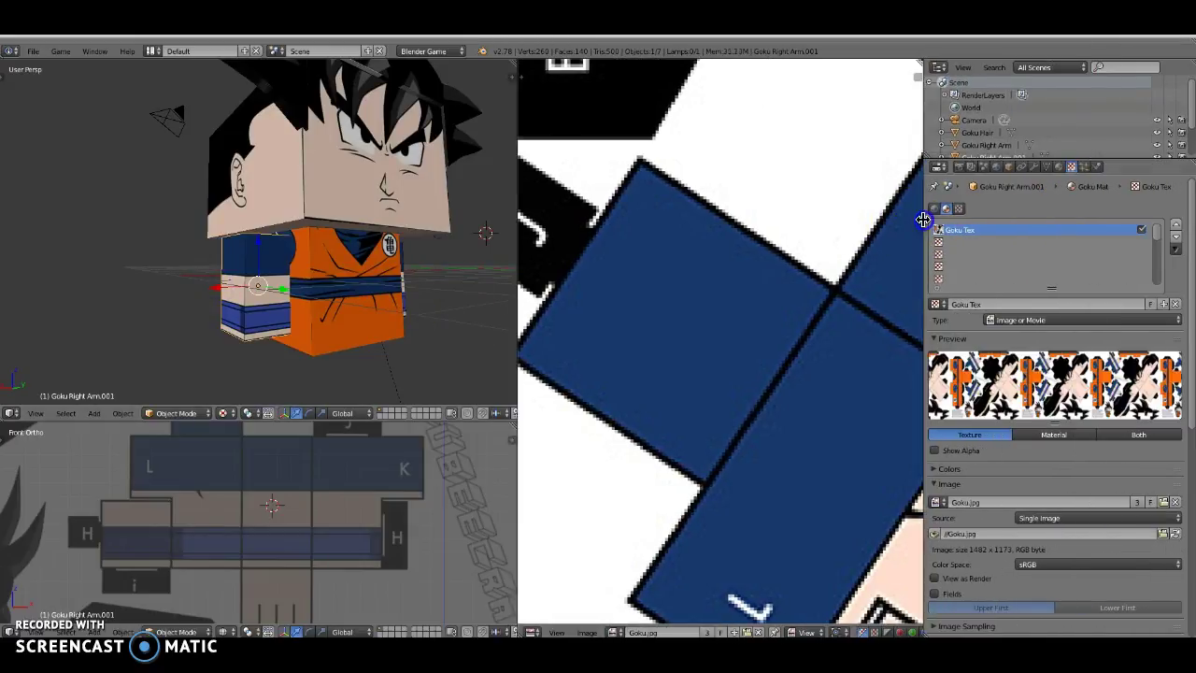
click(1007, 167)
click(1022, 208)
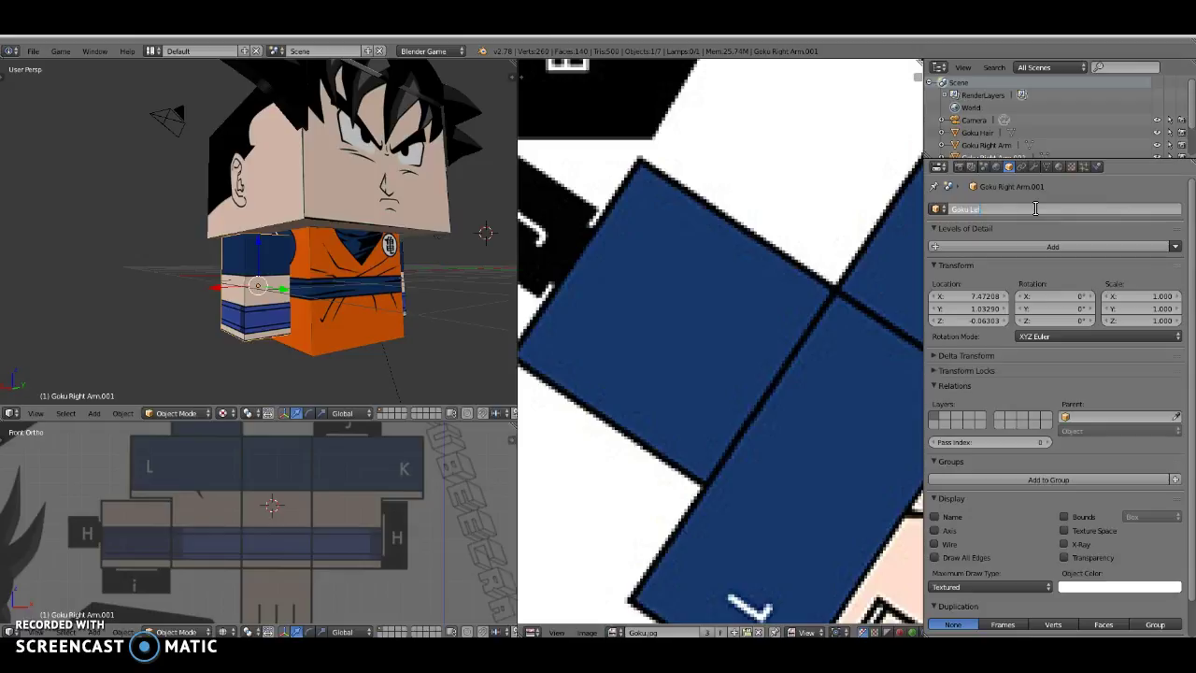
click(1009, 246)
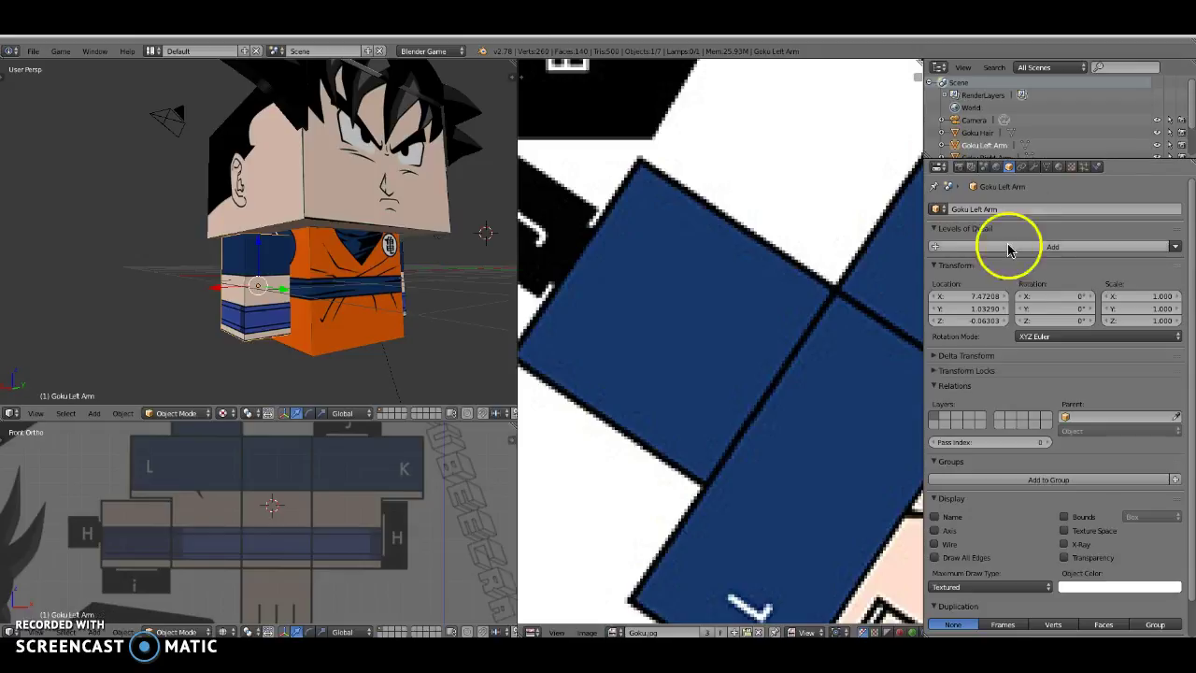
drag(924, 304, 1062, 302)
- Rotate the UVs of the left arm's bottom face about 180 degrees on the hand section so the finger lines flip direction
key(Tab)
middle_drag(283, 318, 330, 253)
scroll(702, 333, down, 3)
middle_drag(760, 342, 625, 326)
scroll(767, 375, up, 5)
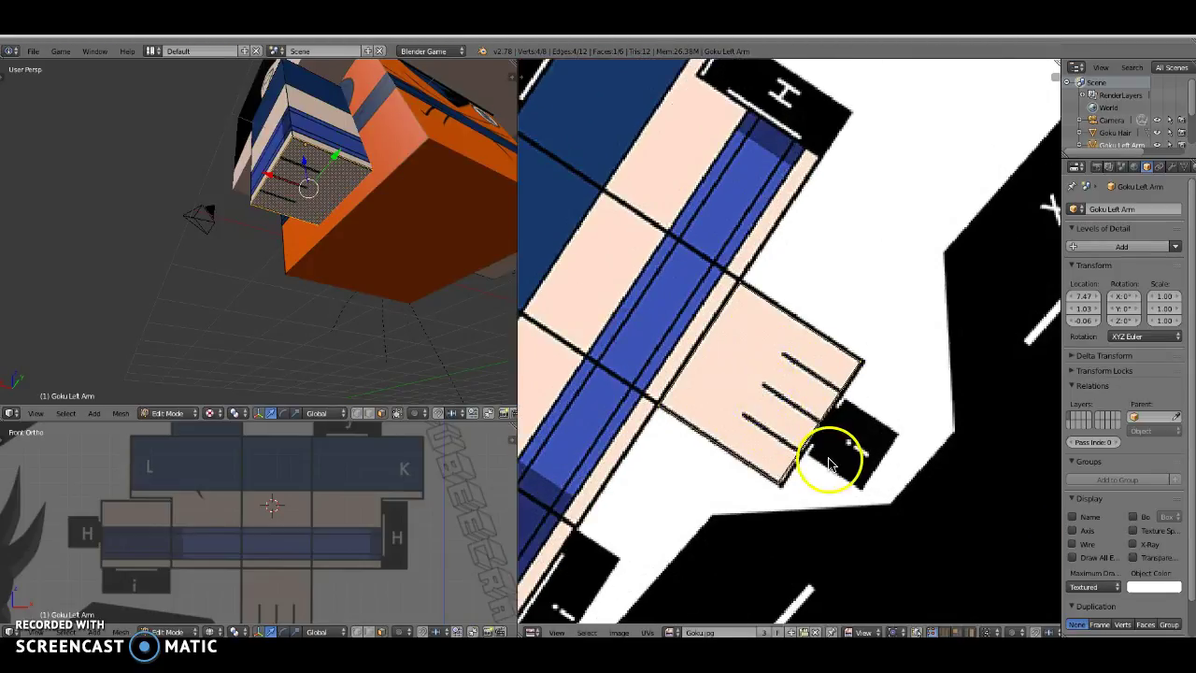
key(r)
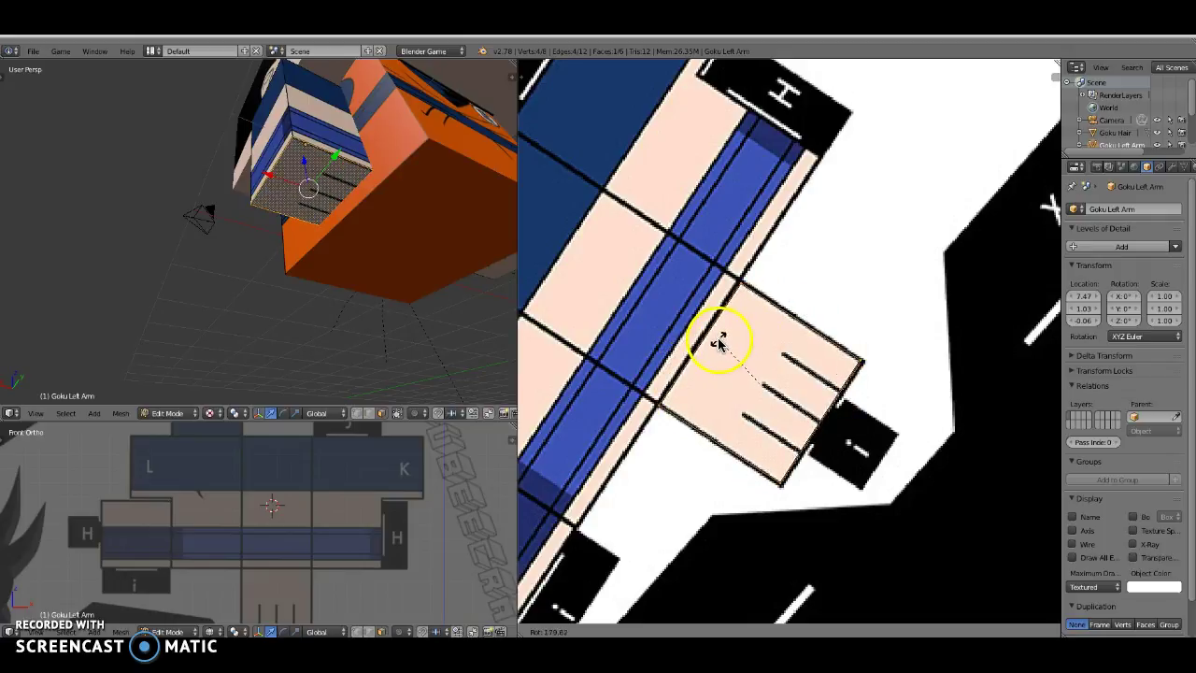
click(718, 340)
key(a)
middle_drag(301, 174, 347, 262)
key(Tab)
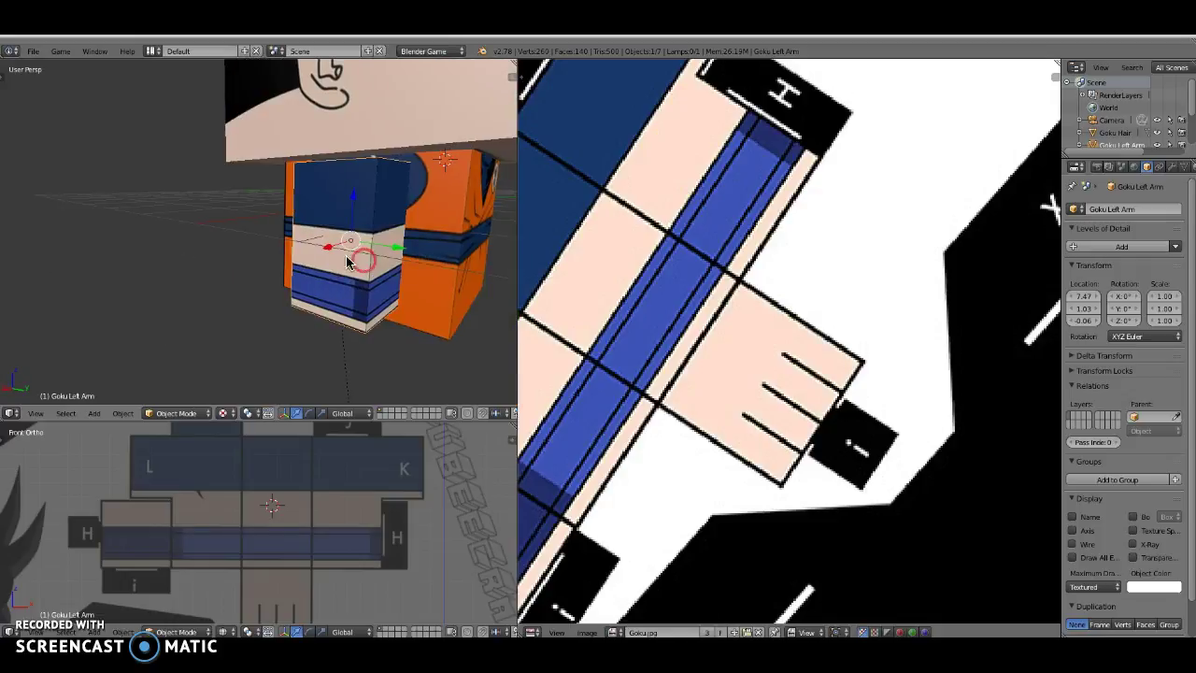
- Move the UVs of the left arm's outer face onto the template section with the small elbow crease mark
click(324, 242)
key(Tab)
click(631, 250)
middle_drag(630, 250, 752, 302)
scroll(776, 243, down, 3)
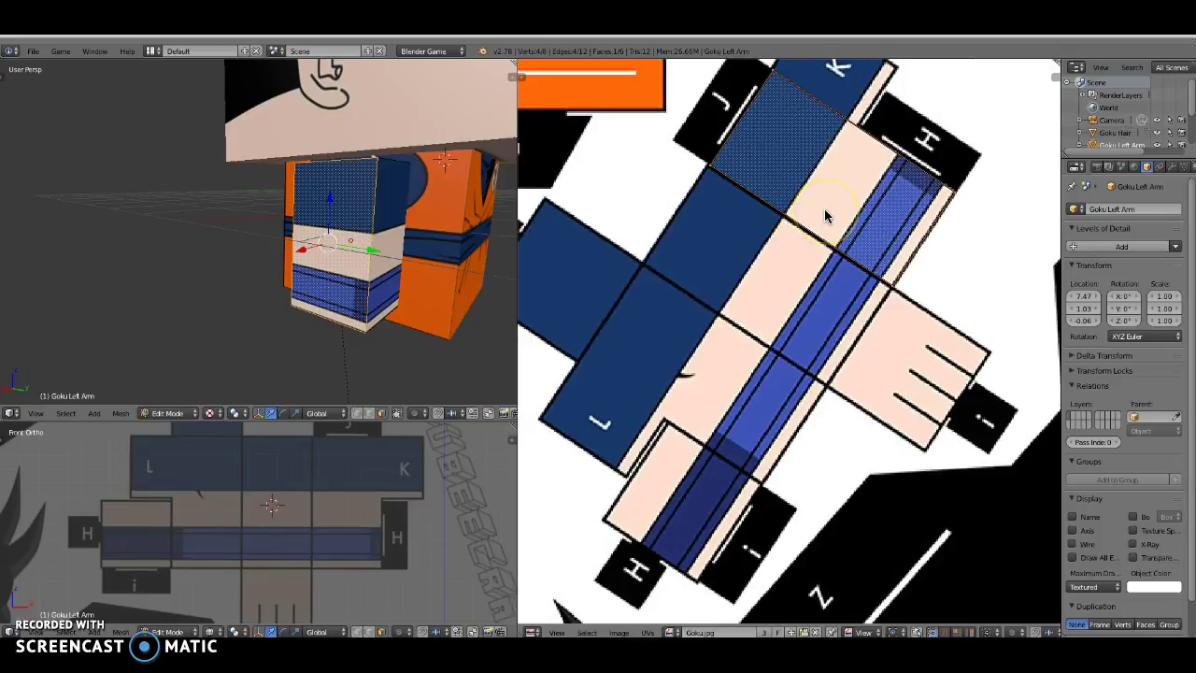
key(g)
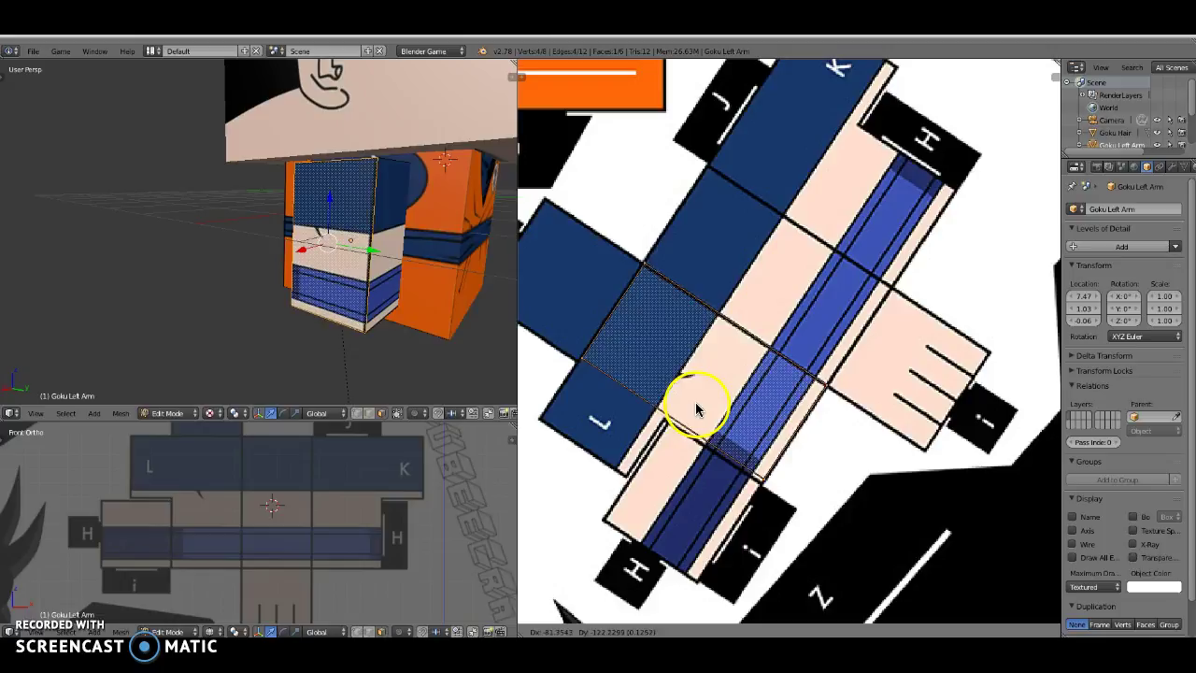
click(694, 403)
key(a)
- Slide the left arm outward along the X axis, clear of the torso, to expose its inner face
middle_drag(368, 259, 328, 228)
scroll(340, 229, up, 8)
key(Tab)
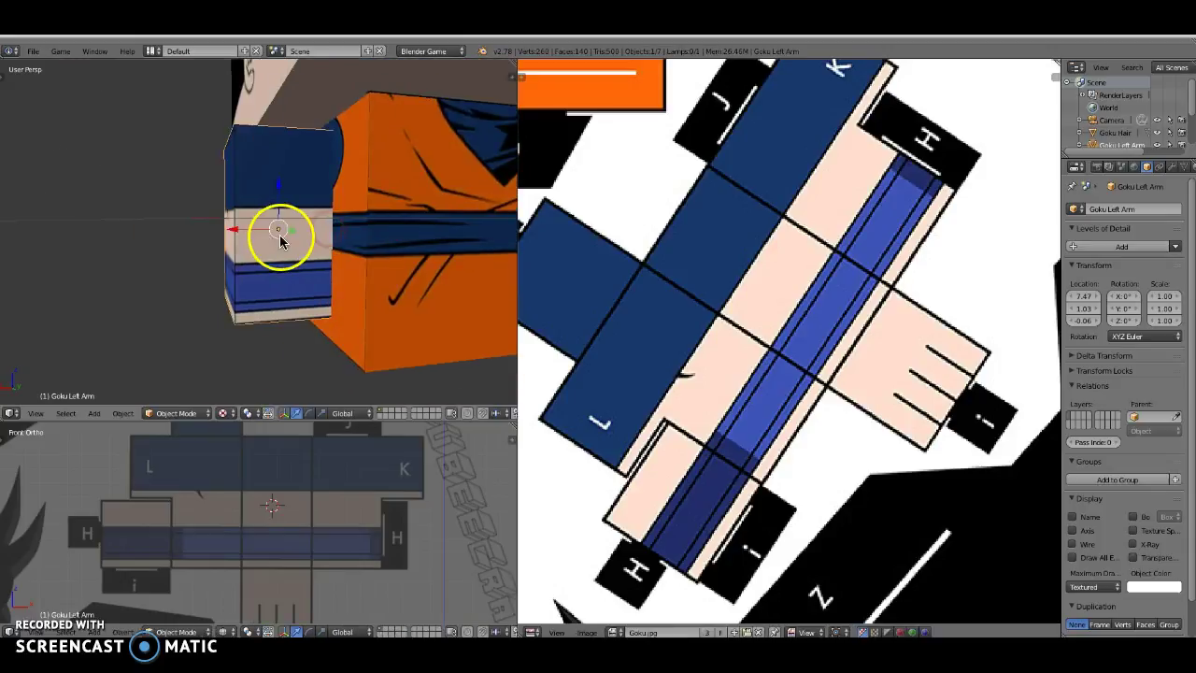
drag(229, 230, 81, 231)
middle_drag(230, 256, 172, 260)
- Move the UVs of the left arm's inner face onto the template section between tabs J and H
key(Tab)
click(666, 383)
key(g)
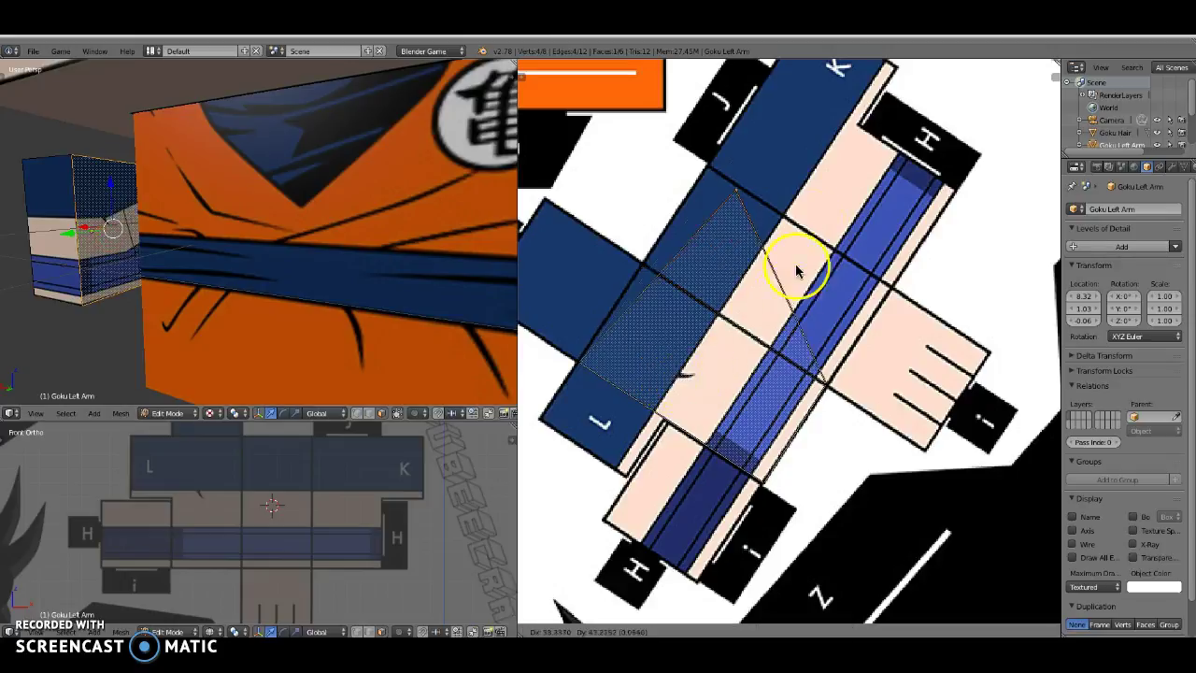
right_click(756, 341)
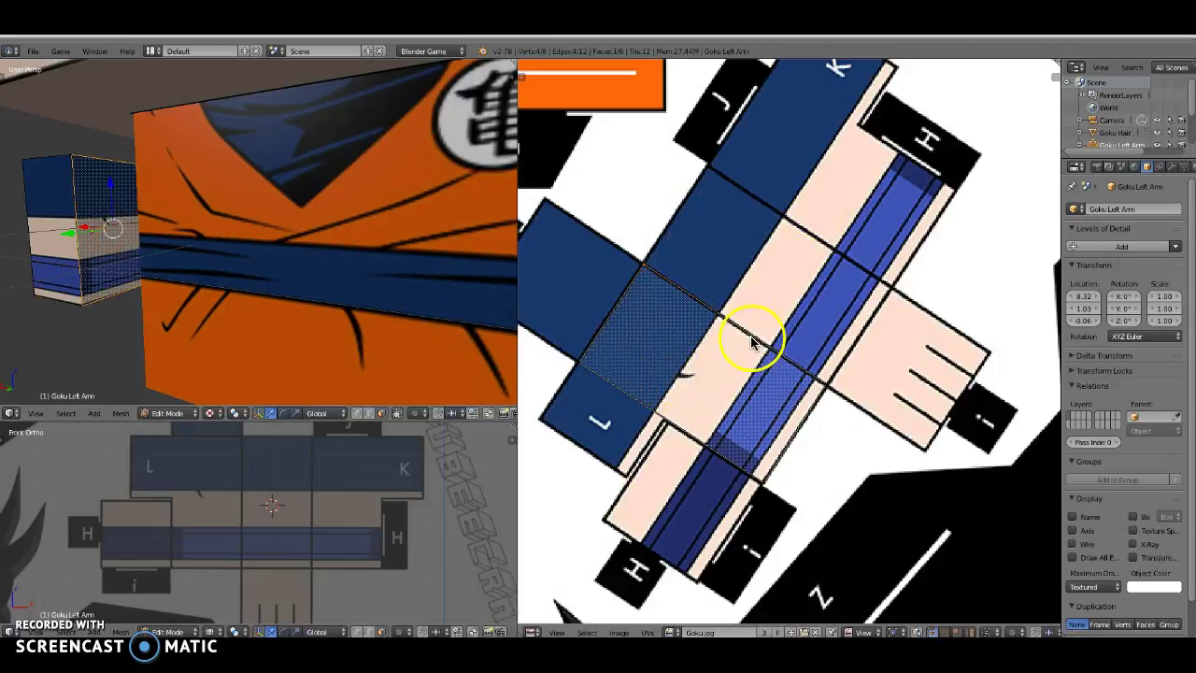
key(g)
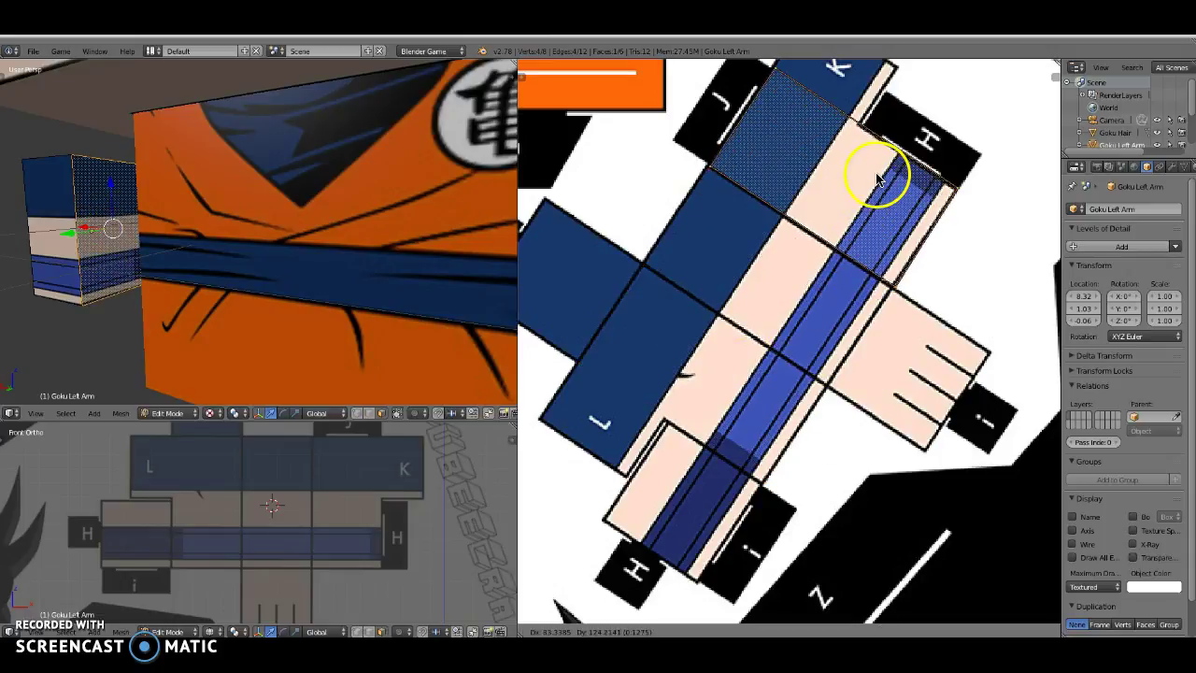
click(876, 174)
key(Tab)
- Slide the left arm back against the torso to about X 7.42 and raise it slightly along Z to about 0
middle_drag(187, 285, 248, 288)
drag(86, 267, 247, 245)
drag(300, 203, 301, 195)
scroll(328, 261, down, 6)
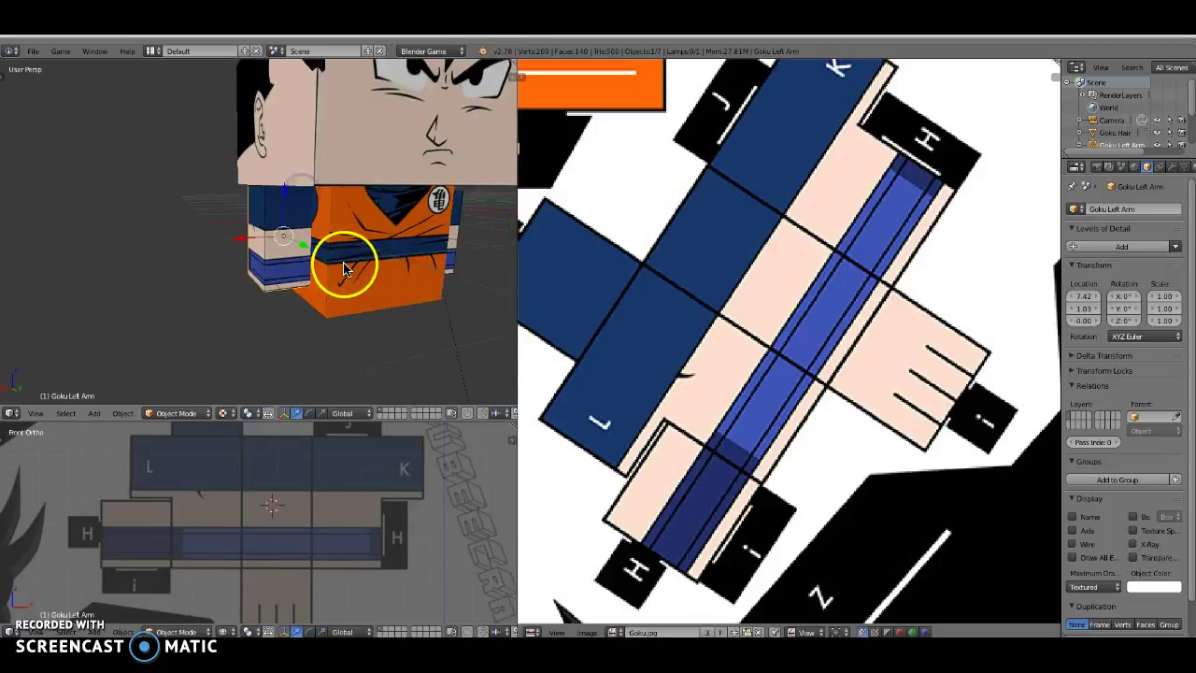
- Select the right arm and raise it slightly to about Z 0.00
middle_drag(350, 290, 287, 317)
right_click(328, 288)
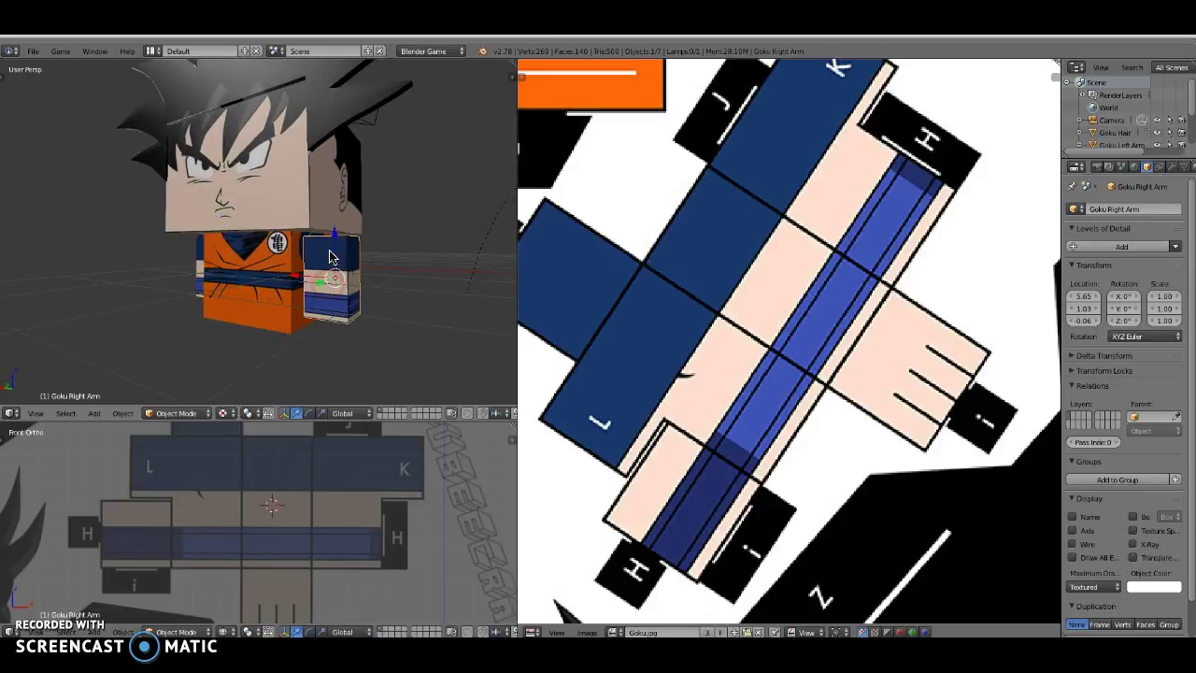
drag(337, 237, 338, 231)
- Save the Blender file, overwriting the existing one
mouse_move(290, 286)
middle_down()
mouse_move(342, 302)
mouse_move(283, 302)
mouse_move(288, 312)
mouse_move(276, 280)
middle_up()
scroll(319, 303, down, 2)
key(ctrl+s)
click(288, 301)
scroll(285, 310, up, 2)
- Enlarge the front orthographic viewport that shows the papercraft reference sheet
drag(346, 421, 346, 276)
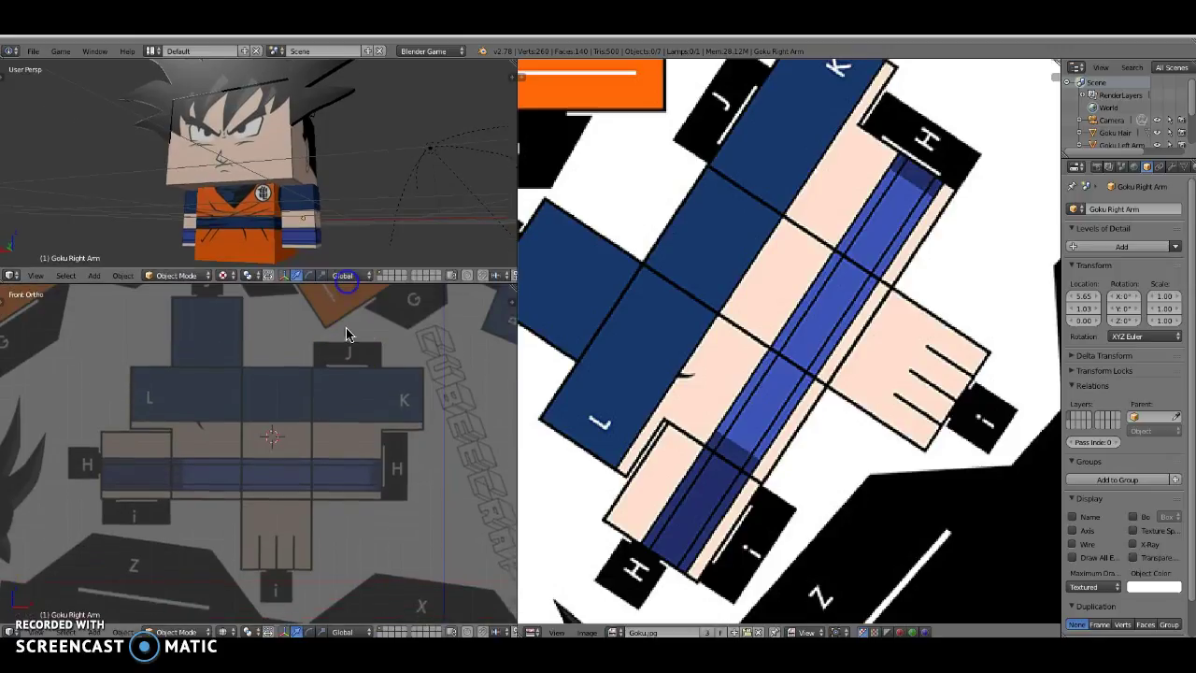
scroll(347, 409, down, 4)
scroll(346, 452, up, 5)
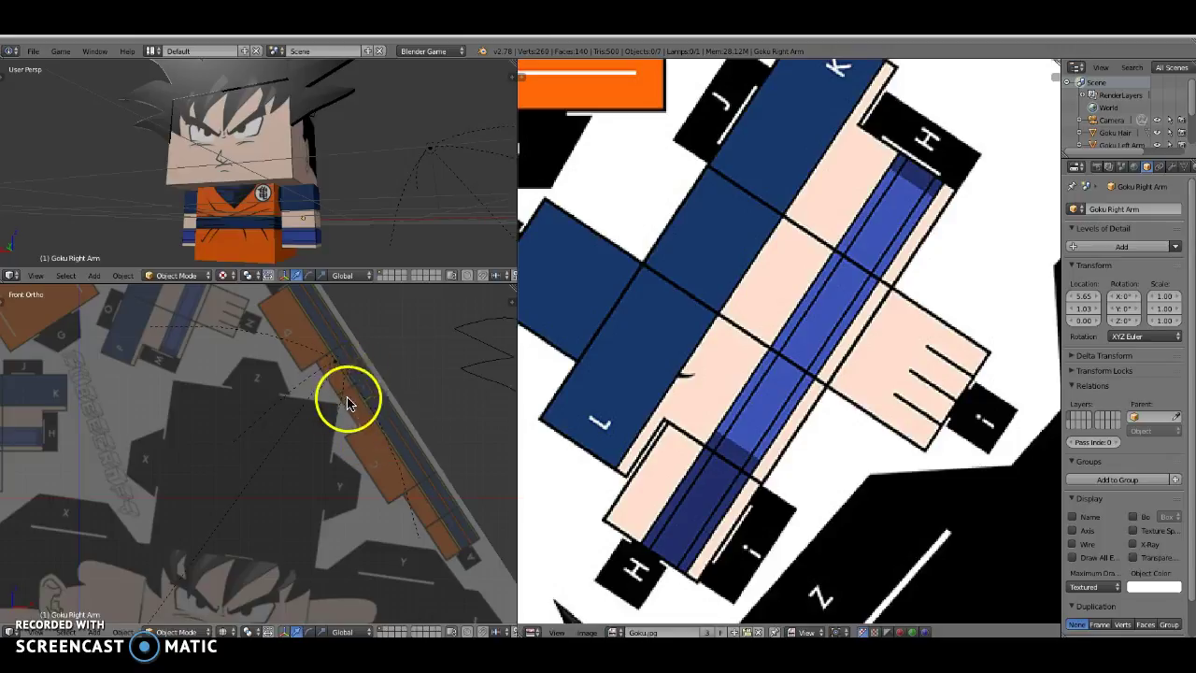
scroll(358, 405, down, 4)
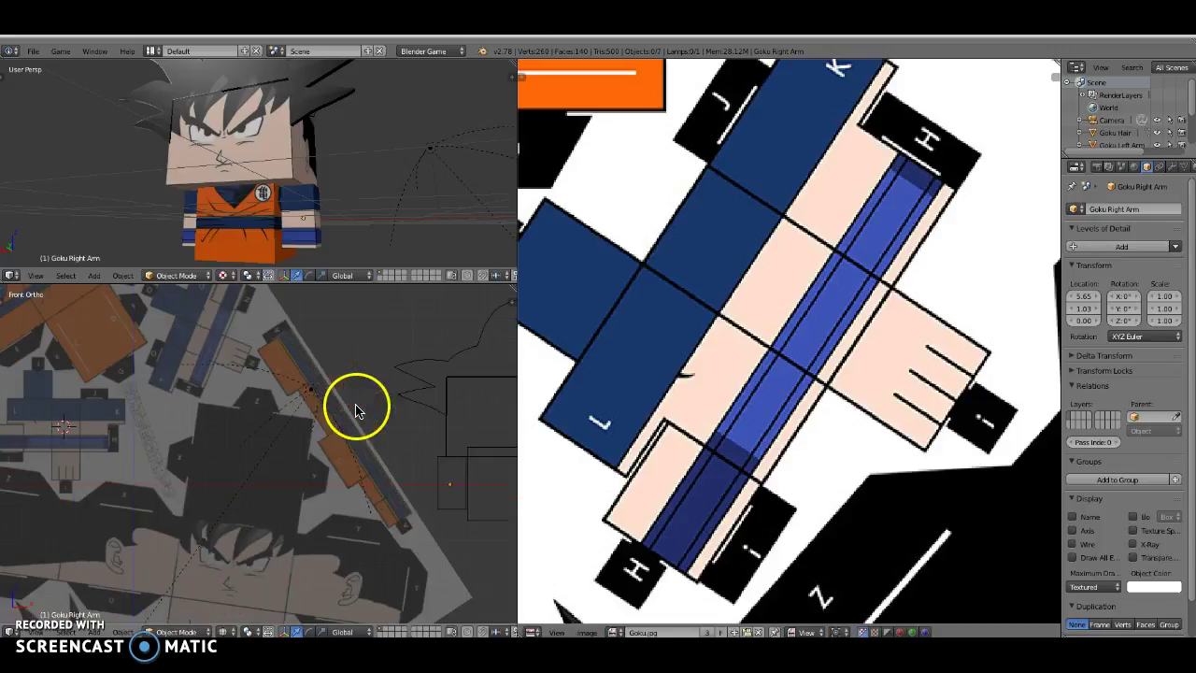
- Set the Goku.jpg background image's rotation to 0° and center the sheet in the front view
key(n)
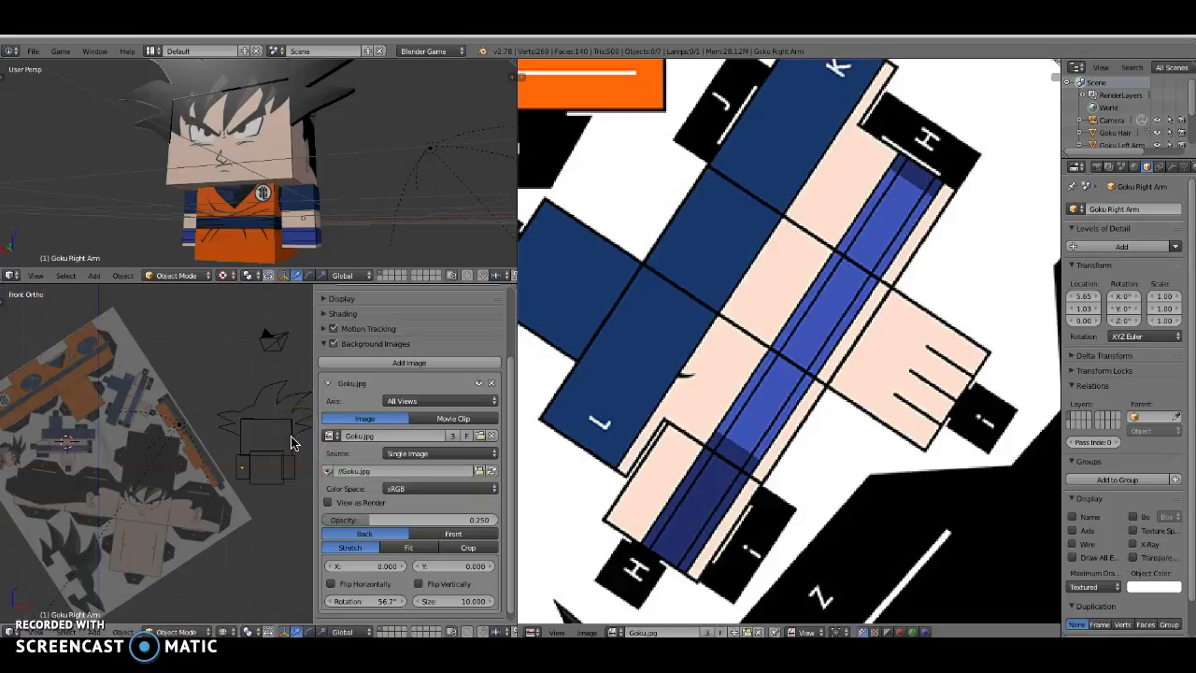
scroll(387, 507, down, 5)
click(377, 591)
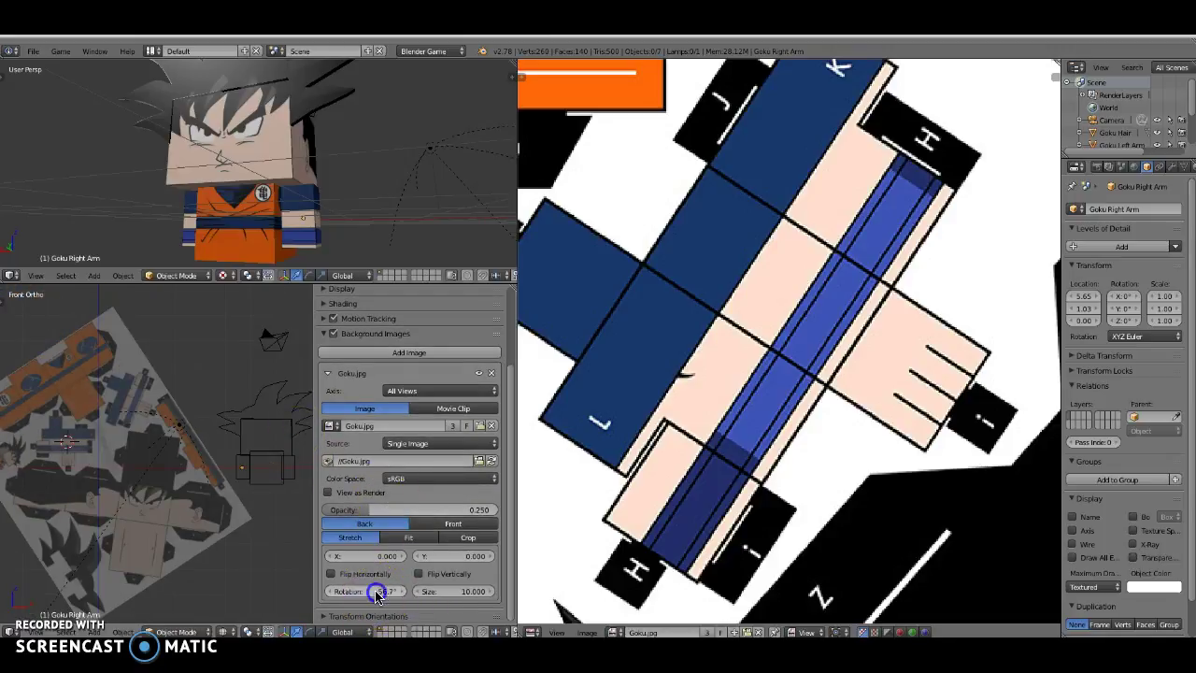
text(0)
key(Return)
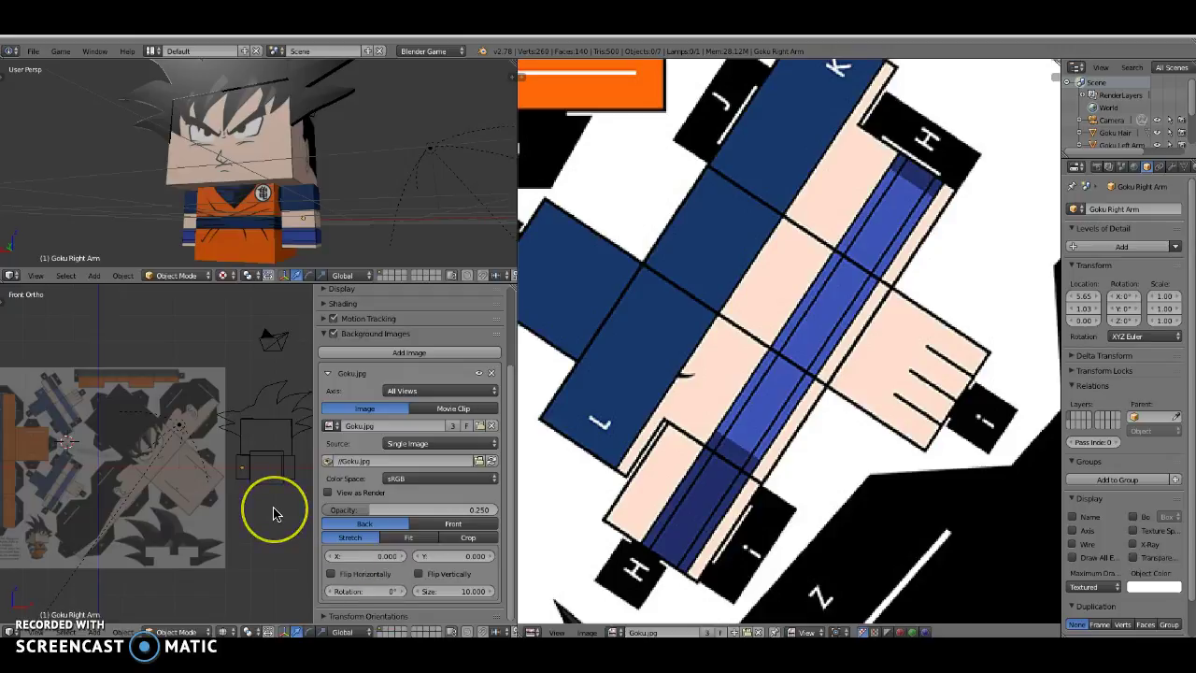
key(n)
shift+middle_drag(267, 470, 353, 446)
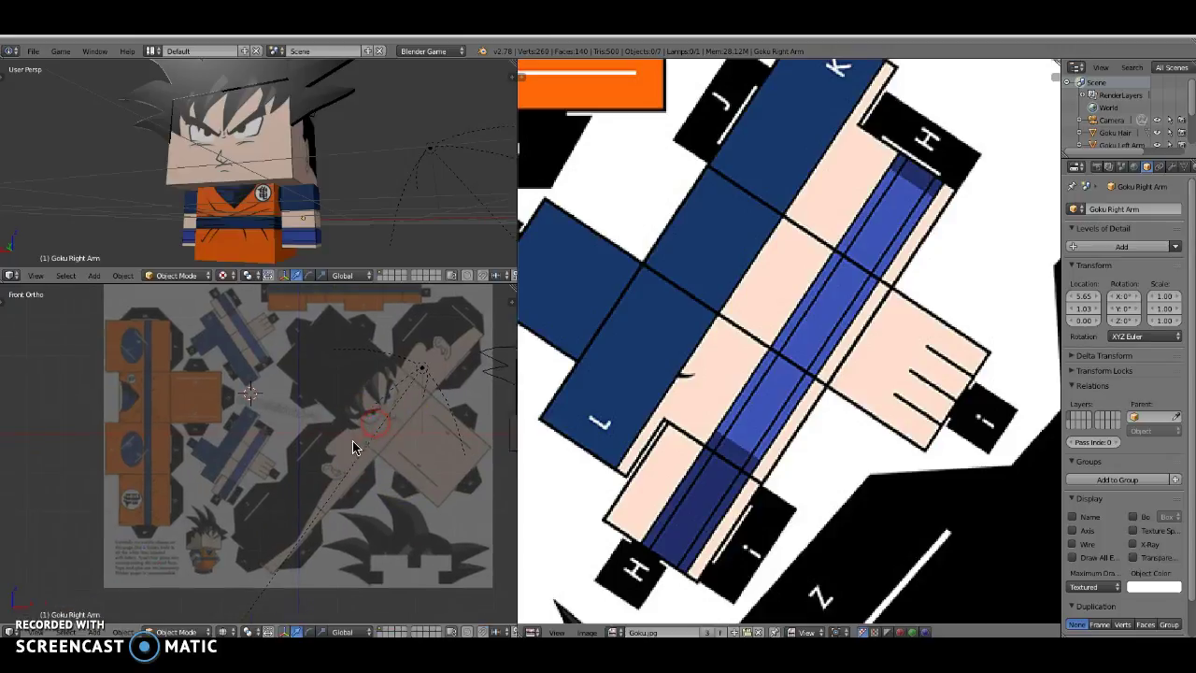
click(358, 446)
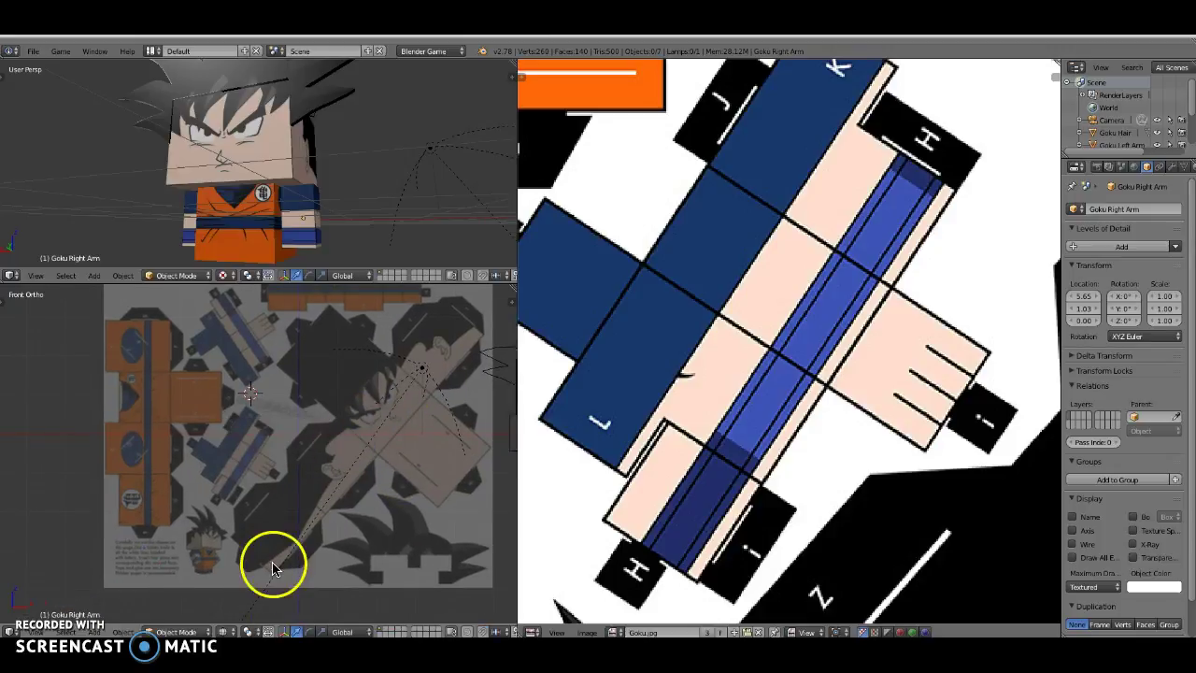